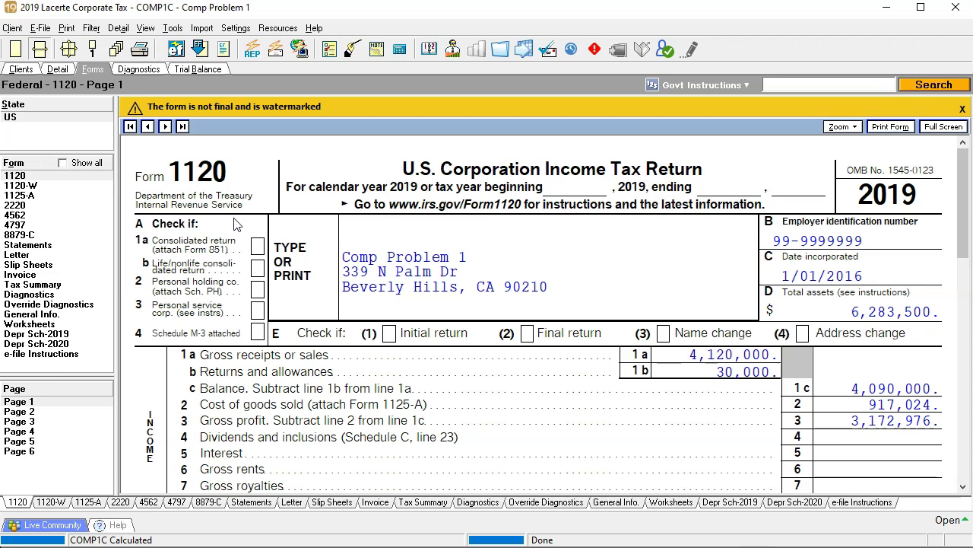
# Open page 6 of Form 1120 and examine the Schedule L balance sheet down to the start of Schedule M-1.
pyautogui.click(34, 452)
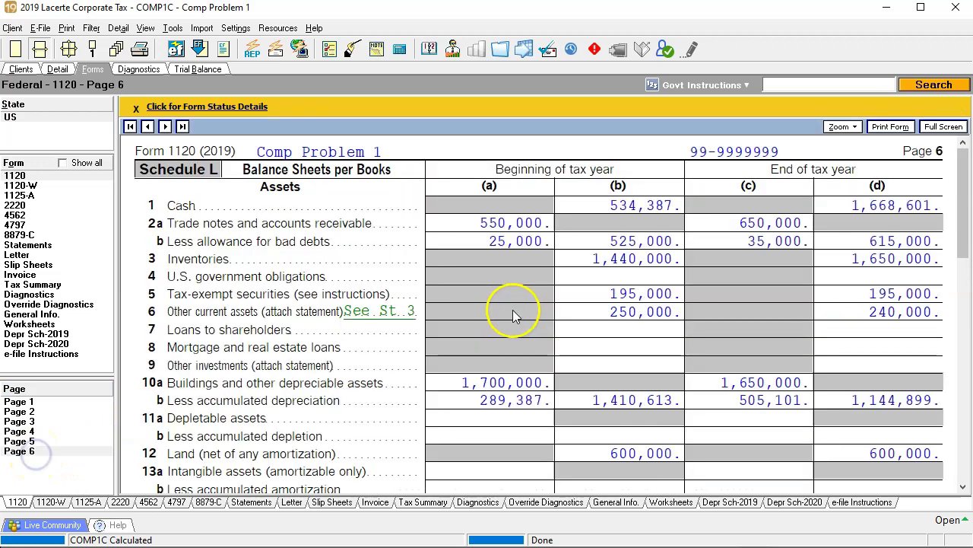
pyautogui.scroll(-5, 512, 310)
pyautogui.scroll(-5, 514, 306)
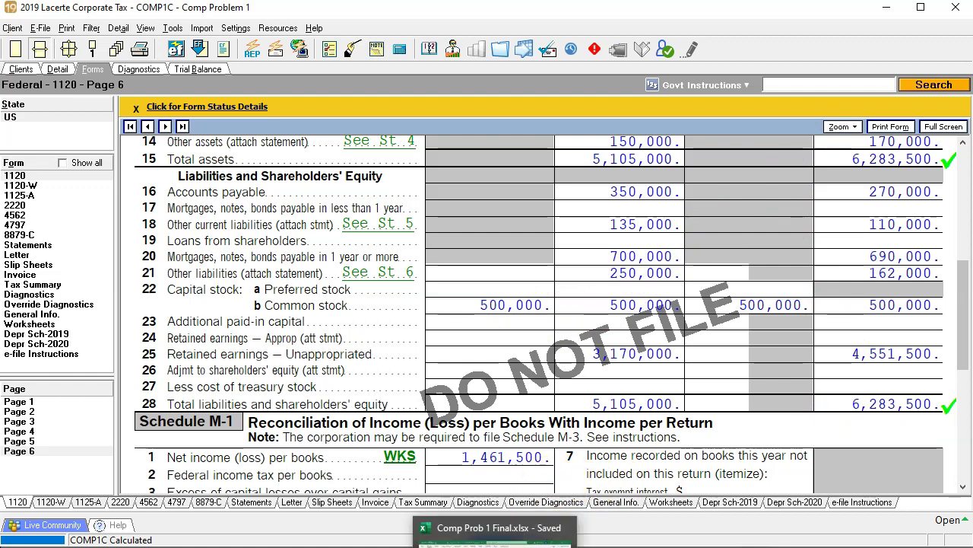
# Switch to the Comp Prob 1 Final.xlsx workbook in Excel and review the trial balance, M-1 rows and net income checks on sheet 10.
pyautogui.click(494, 532)
pyautogui.scroll(-12, 575, 384)
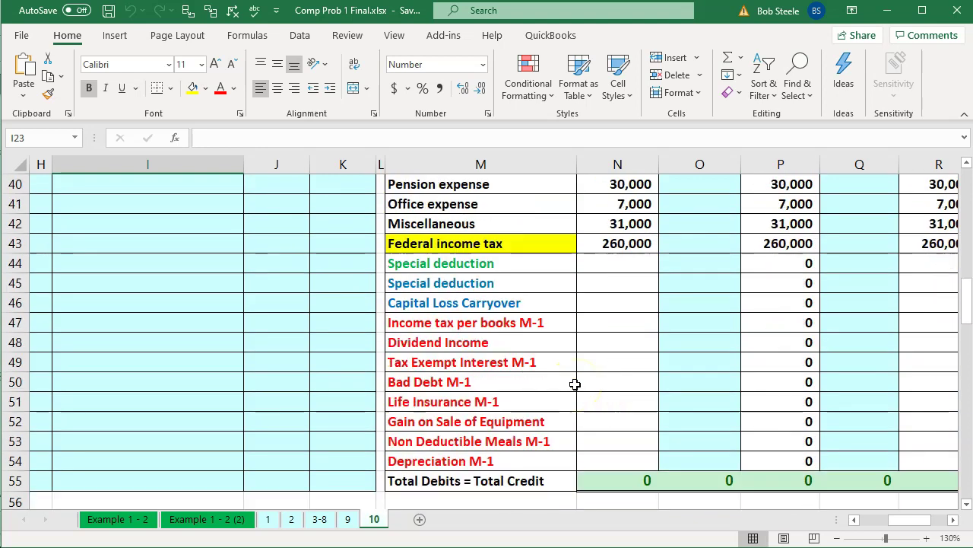
pyautogui.scroll(-2, 575, 385)
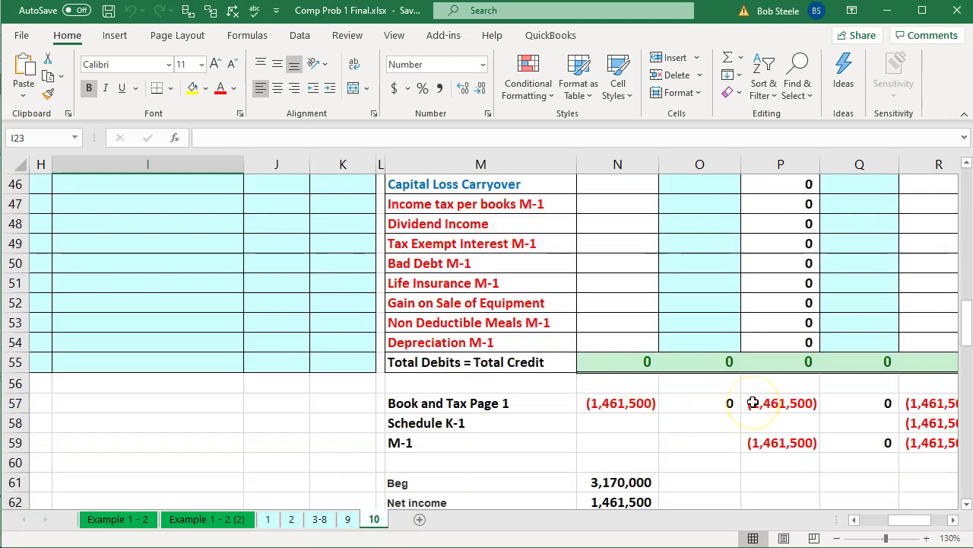
pyautogui.scroll(11, 598, 430)
pyautogui.scroll(4, 598, 433)
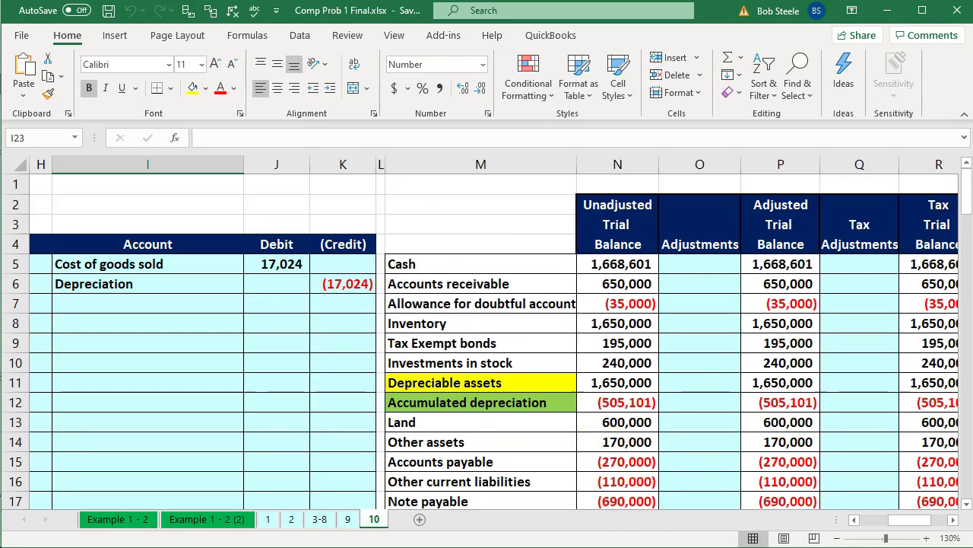
# Switch back to Lacerte and review the income and deduction lines on page 1 of Form 1120.
pyautogui.hotkey('alt', 'Tab')
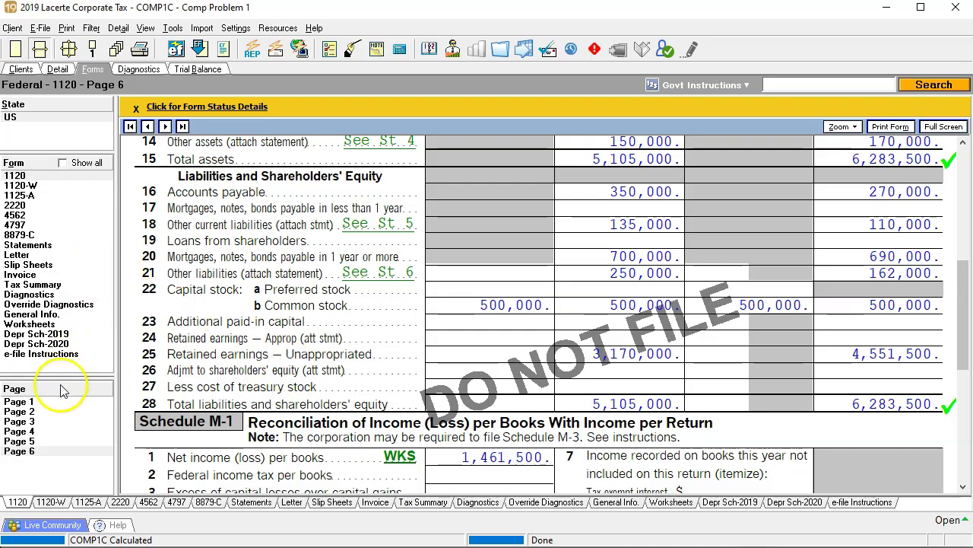
pyautogui.click(44, 401)
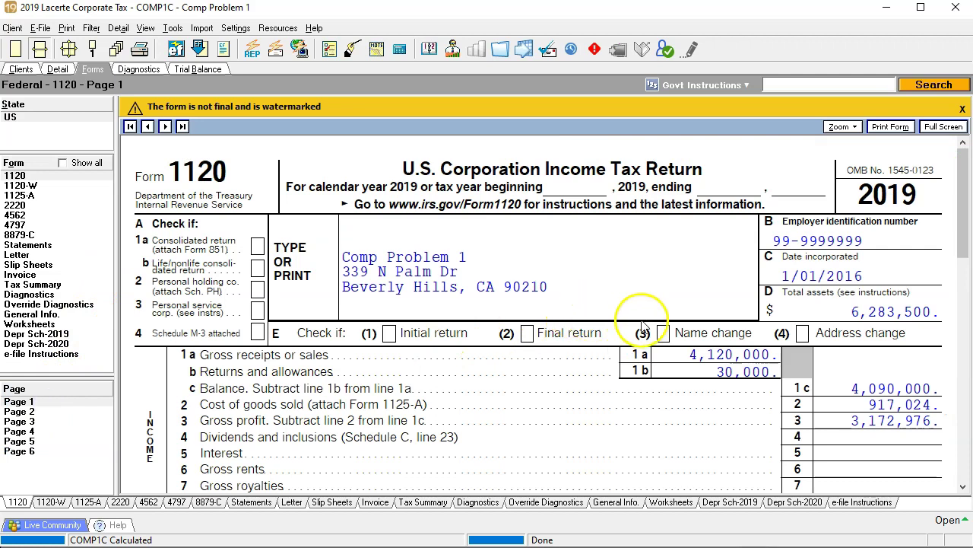
pyautogui.scroll(-6, 643, 323)
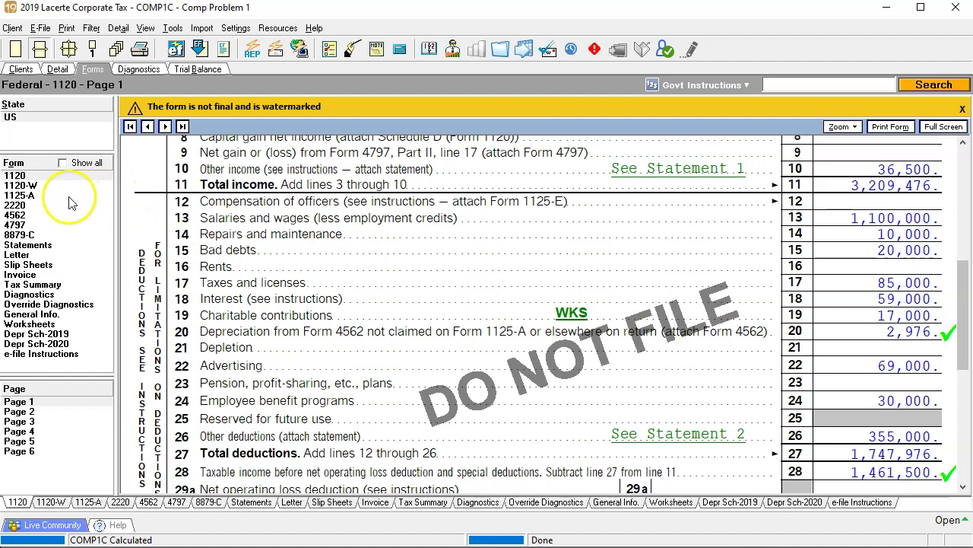
# Examine the Cost of Goods Sold Form 1125-A and the 2019 Book Depreciation Schedule, including current depreciation under Form 1120, Schedule A.
pyautogui.click(30, 195)
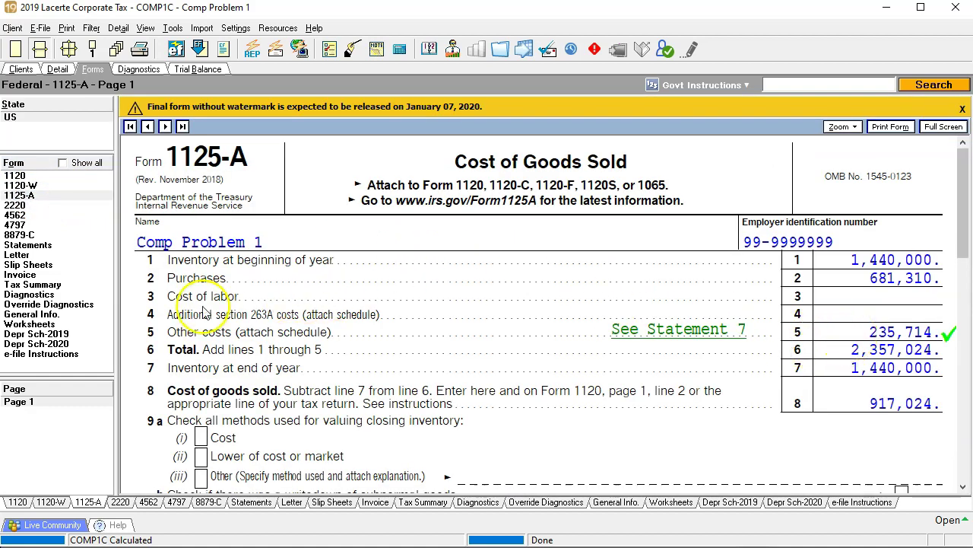
pyautogui.click(57, 335)
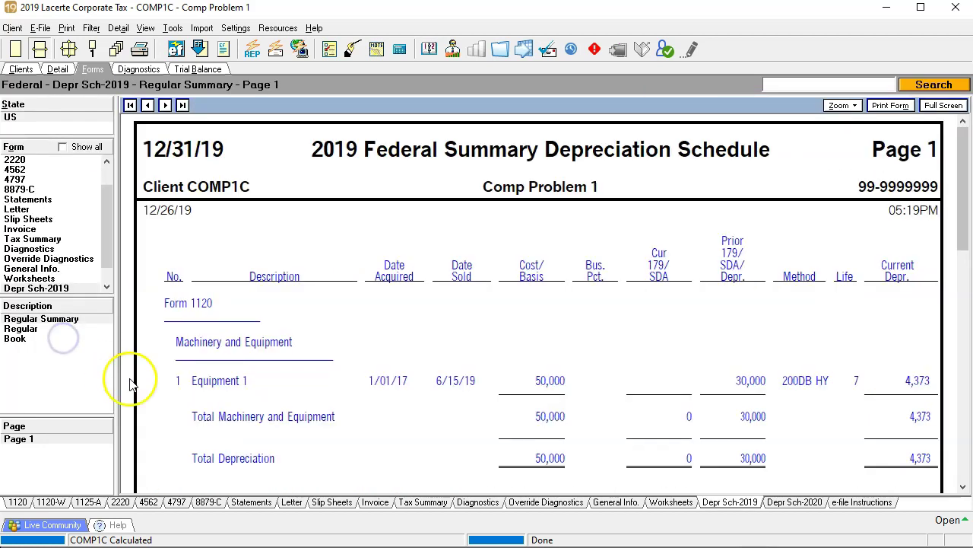
pyautogui.click(46, 340)
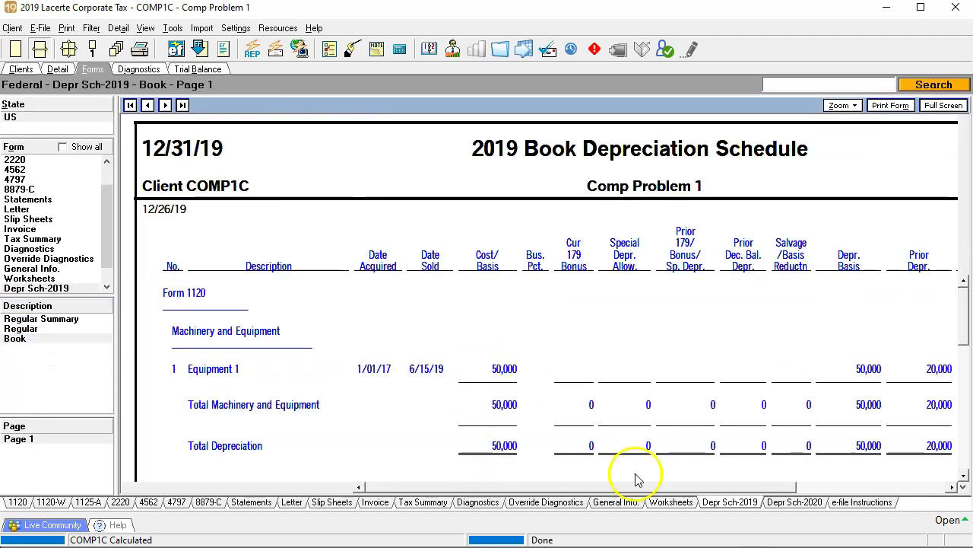
pyautogui.moveTo(756, 487); pyautogui.dragTo(940, 480)
pyautogui.moveTo(965, 312); pyautogui.dragTo(965, 350)
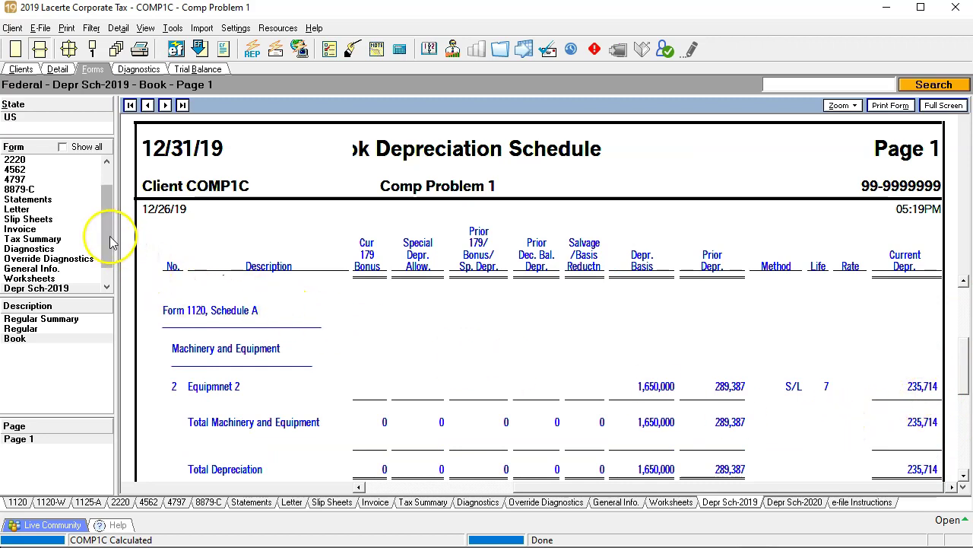
# Return to page 6 of Form 1120 and check Schedule L's depreciable assets and the Schedule M-1 reconciliation lines.
pyautogui.moveTo(108, 235); pyautogui.dragTo(109, 213)
pyautogui.click(15, 160)
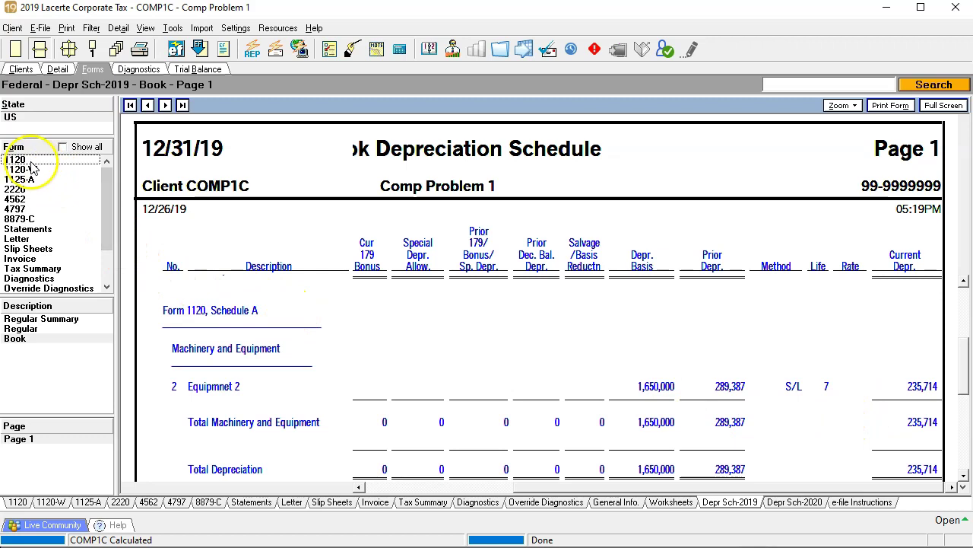
pyautogui.click(45, 451)
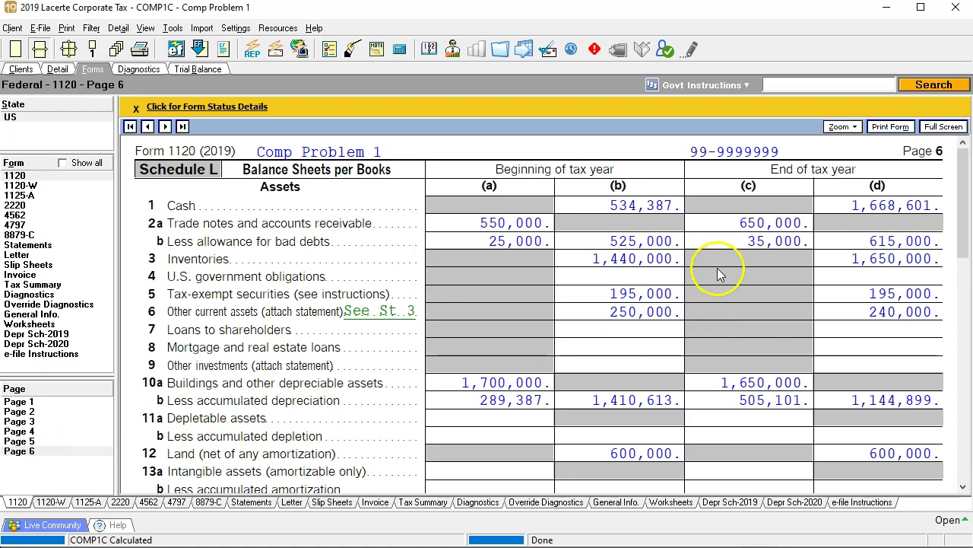
pyautogui.scroll(-2, 721, 270)
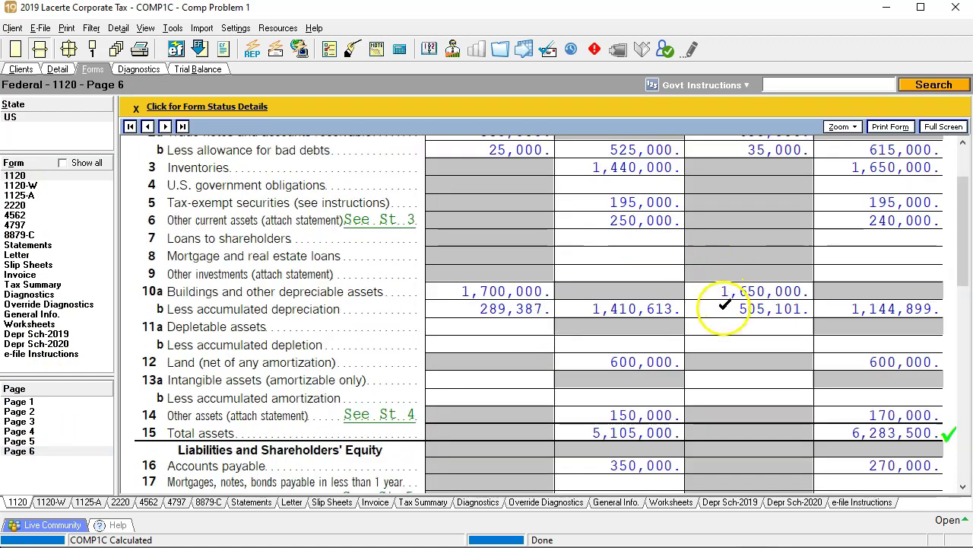
pyautogui.scroll(-8, 696, 304)
pyautogui.scroll(-3, 724, 312)
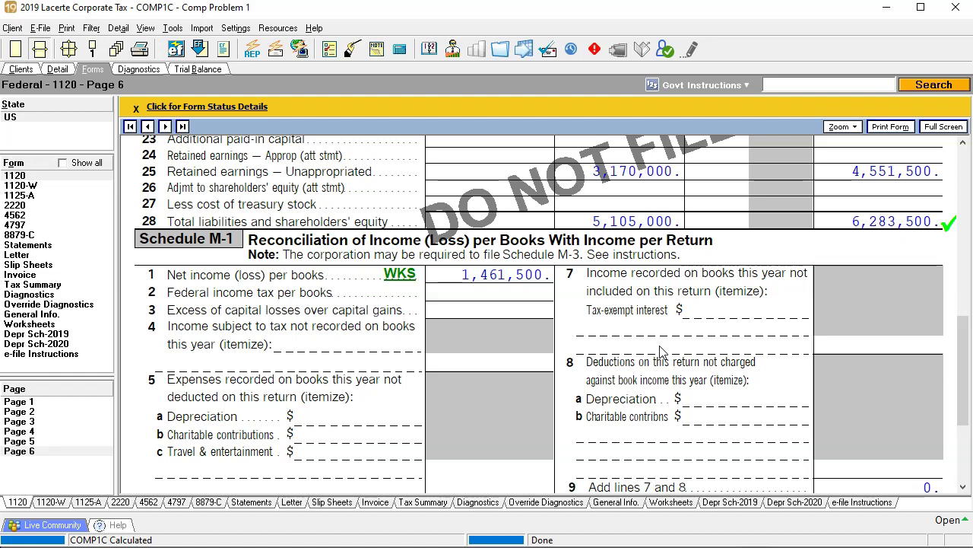
# Open page 1 of Form 1120 and check the deductions, especially the line 20 depreciation.
pyautogui.click(94, 337)
pyautogui.moveTo(498, 547)
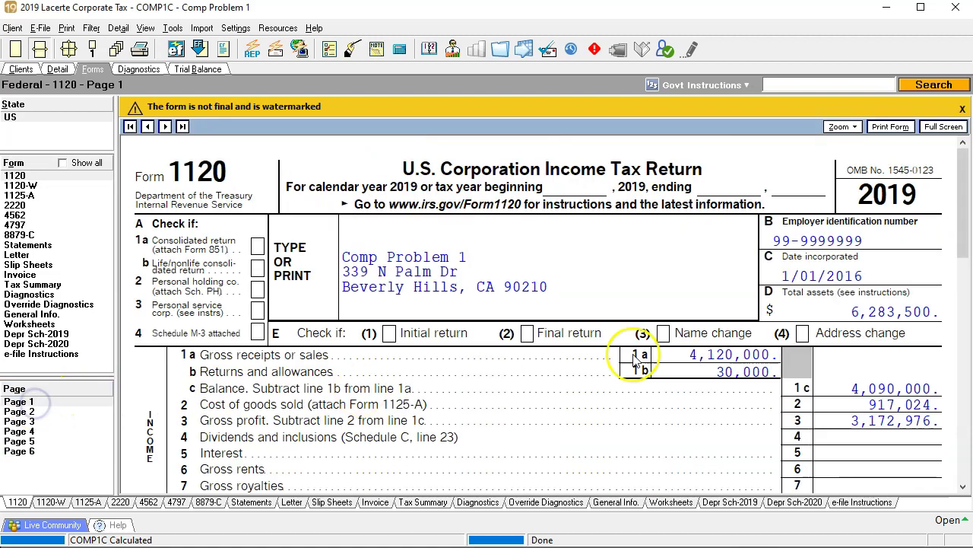
pyautogui.scroll(-5, 601, 373)
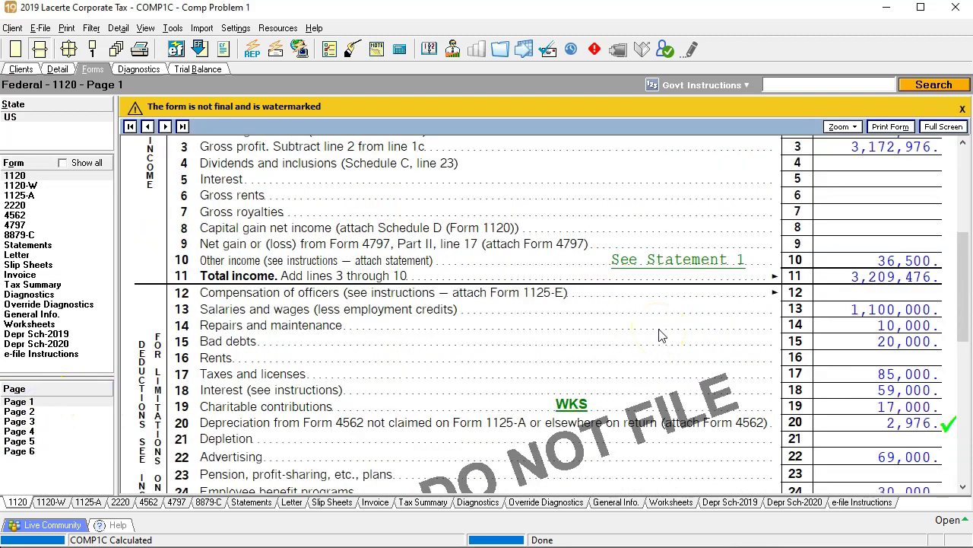
pyautogui.scroll(-3, 662, 335)
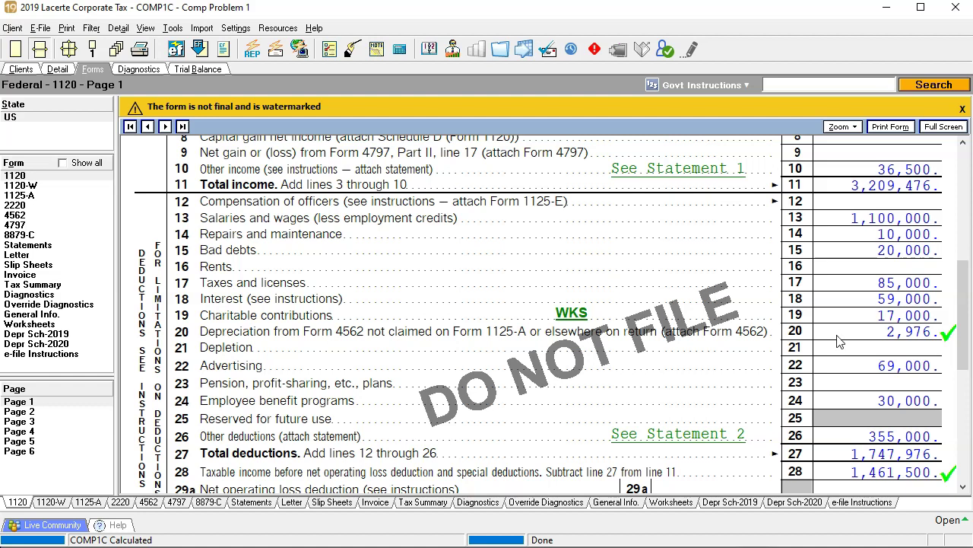
# Open the 20.1 Deductions input screen at its depreciation section.
pyautogui.click(59, 71)
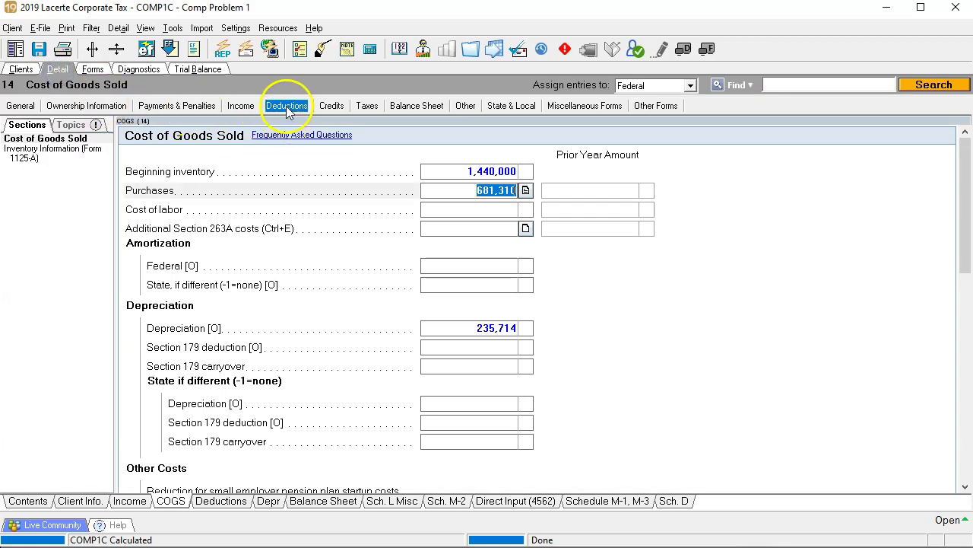
pyautogui.click(287, 108)
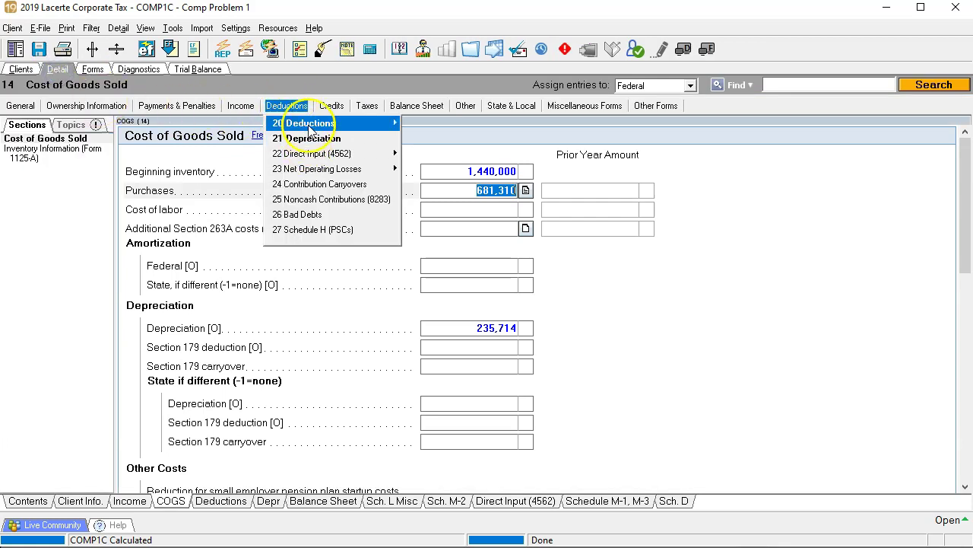
pyautogui.moveTo(310, 130)
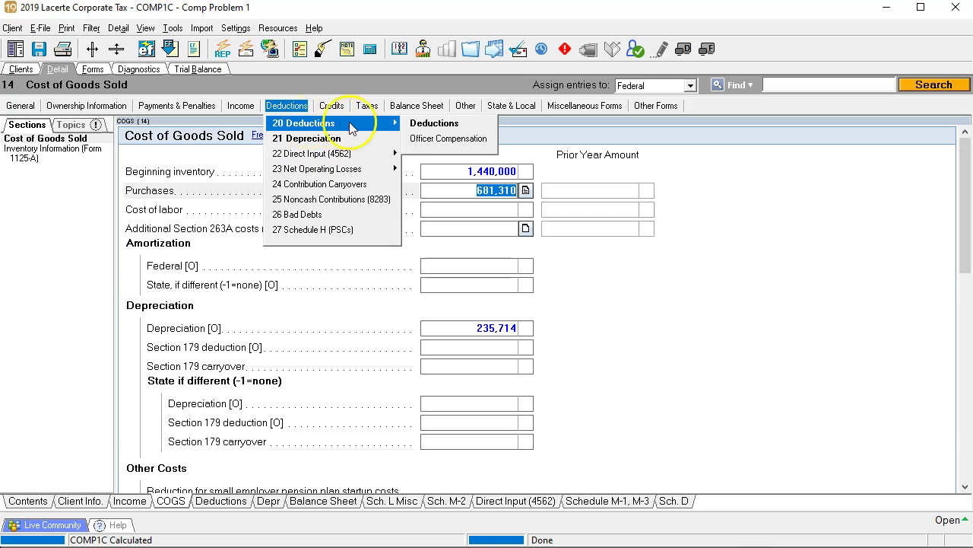
pyautogui.click(409, 128)
pyautogui.scroll(-4, 409, 296)
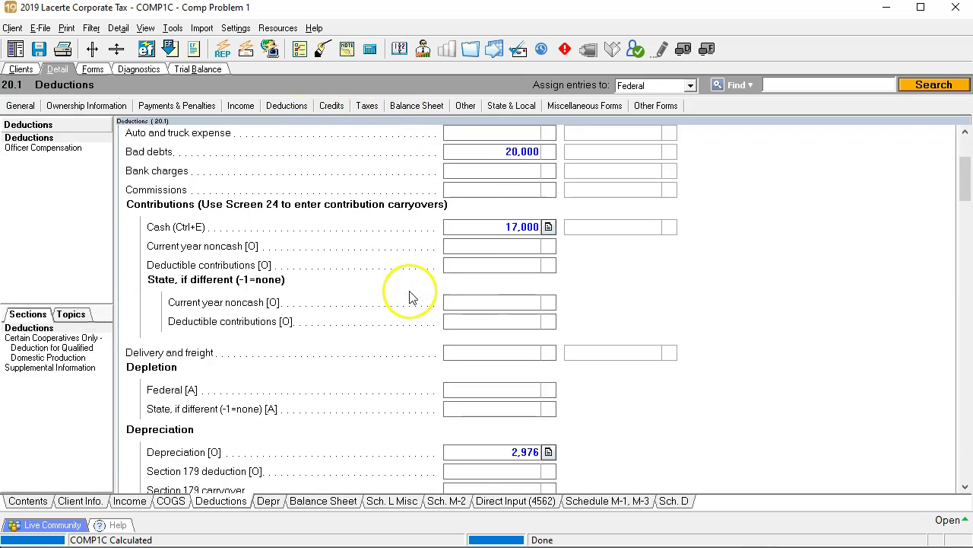
# Clear both amounts from the Depreciation [O] supporting detail to remove the deduction override.
pyautogui.click(489, 389)
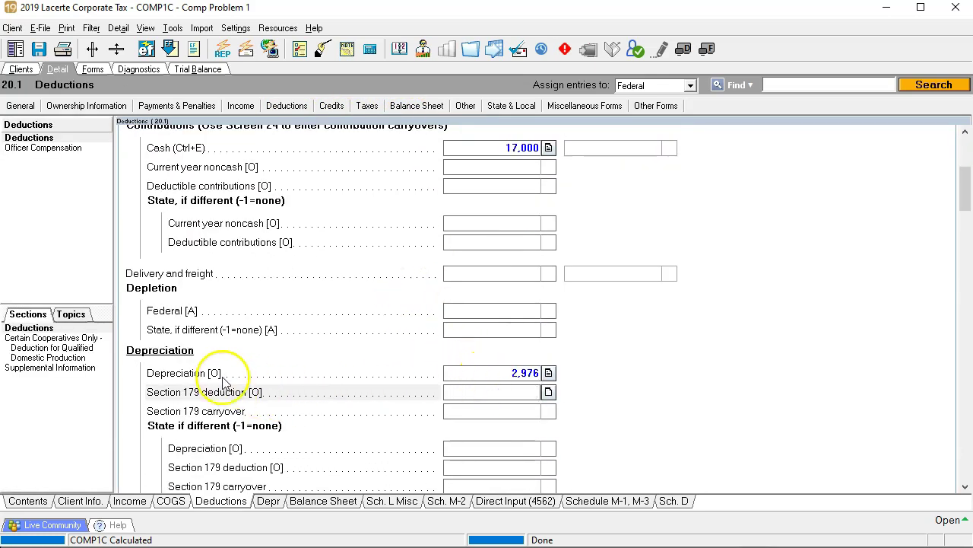
pyautogui.click(520, 373)
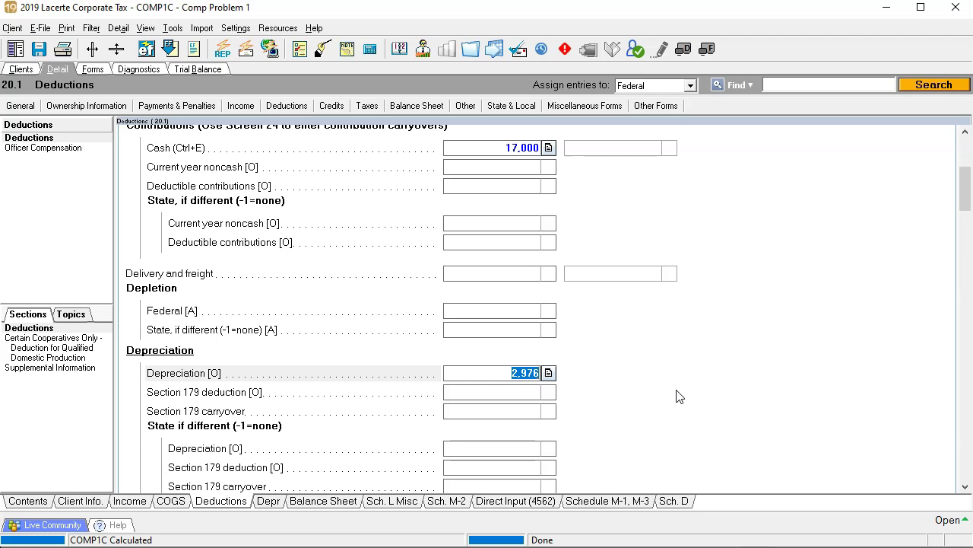
pyautogui.click(549, 372)
pyautogui.click(660, 284)
pyautogui.press('Delete')
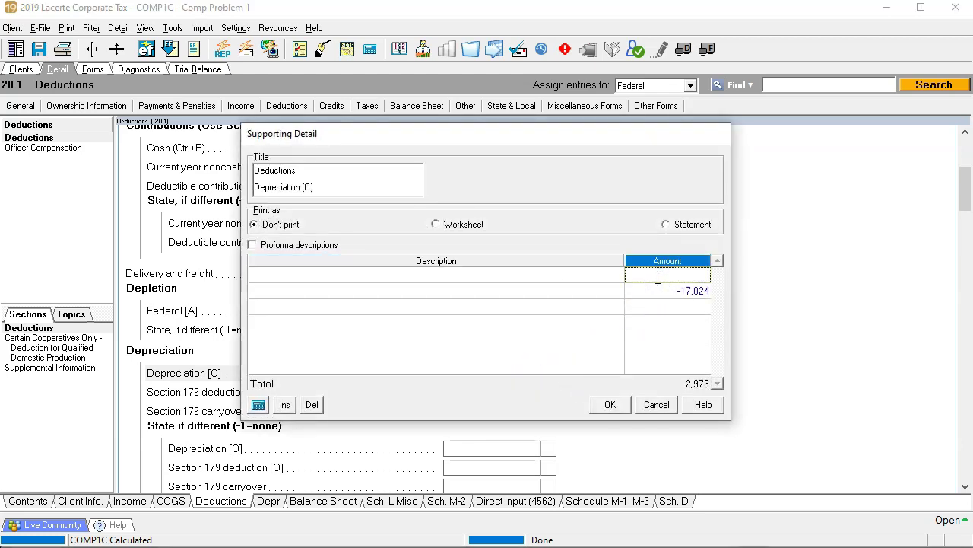
pyautogui.click(659, 285)
pyautogui.click(613, 403)
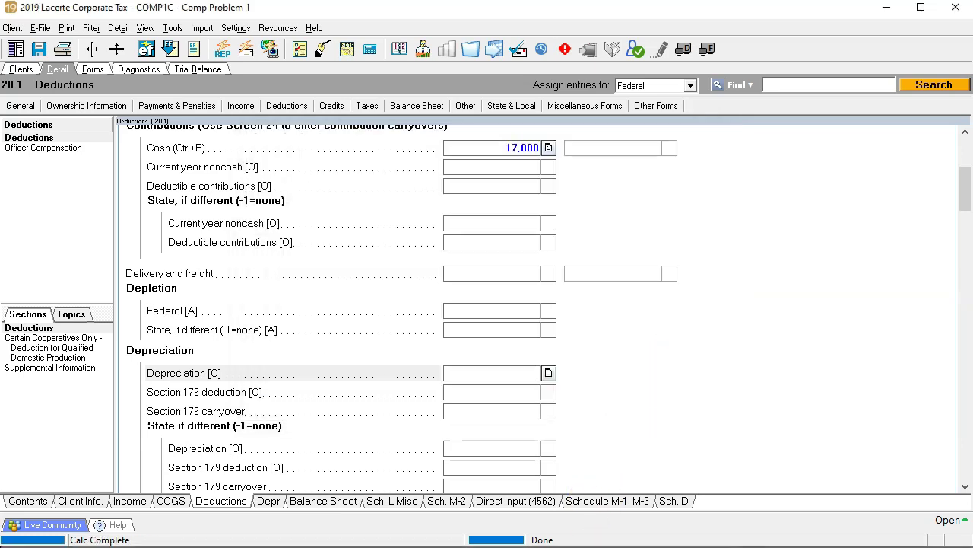
# Switch to the Excel workbook and check the depreciation row's adjusted trial balance in cell P29.
pyautogui.hotkey('alt', 'Tab')
pyautogui.click(674, 419)
pyautogui.scroll(-2, 670, 419)
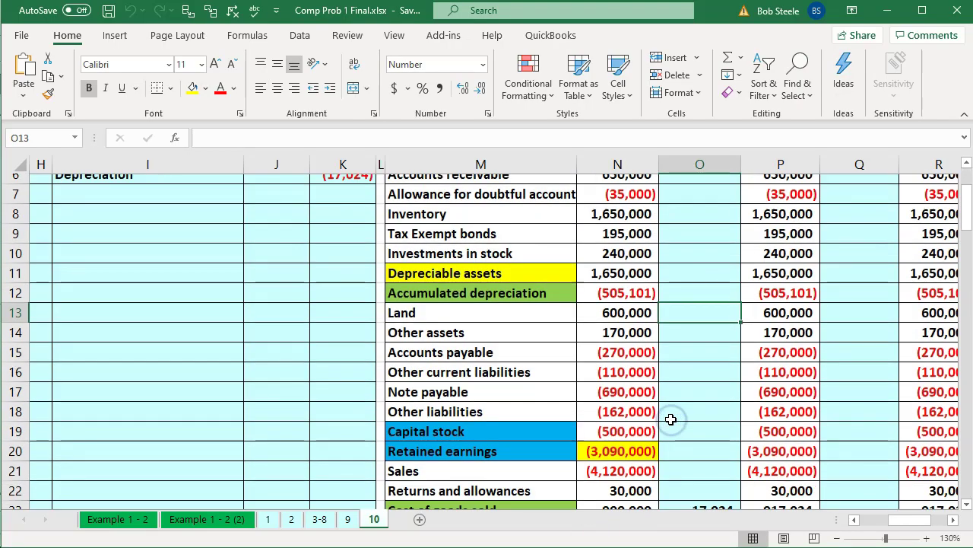
pyautogui.scroll(-2, 671, 419)
pyautogui.scroll(-1, 671, 420)
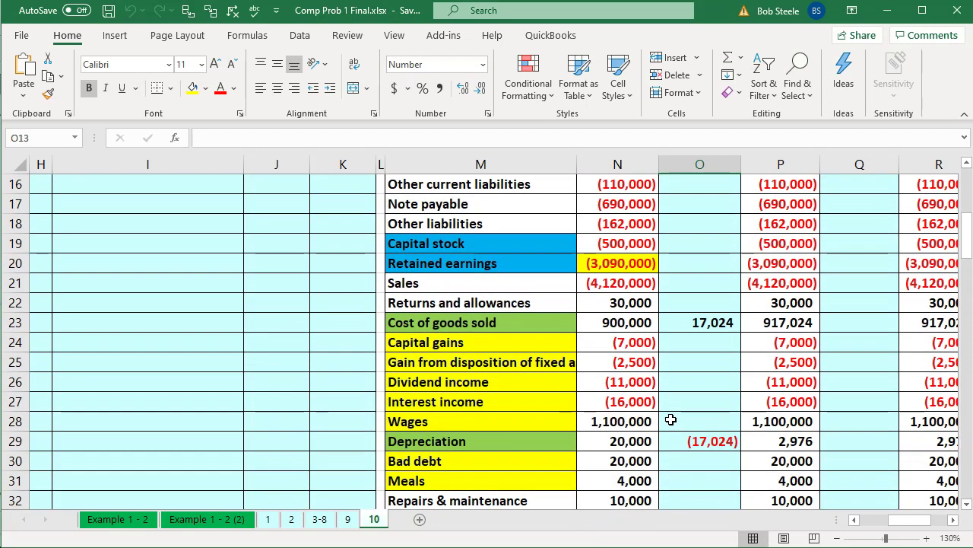
pyautogui.click(763, 441)
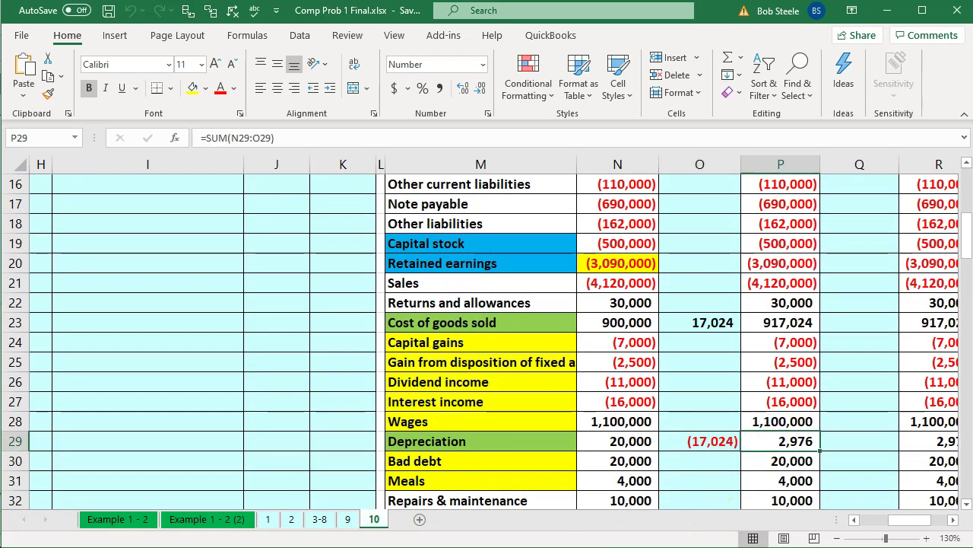
# Switch back to Lacerte, check Form 1120's recalculated depreciation, and compare it with Equipment 1's current depreciation on the regular 2019 schedule.
pyautogui.hotkey('alt', 'Tab')
pyautogui.click(98, 70)
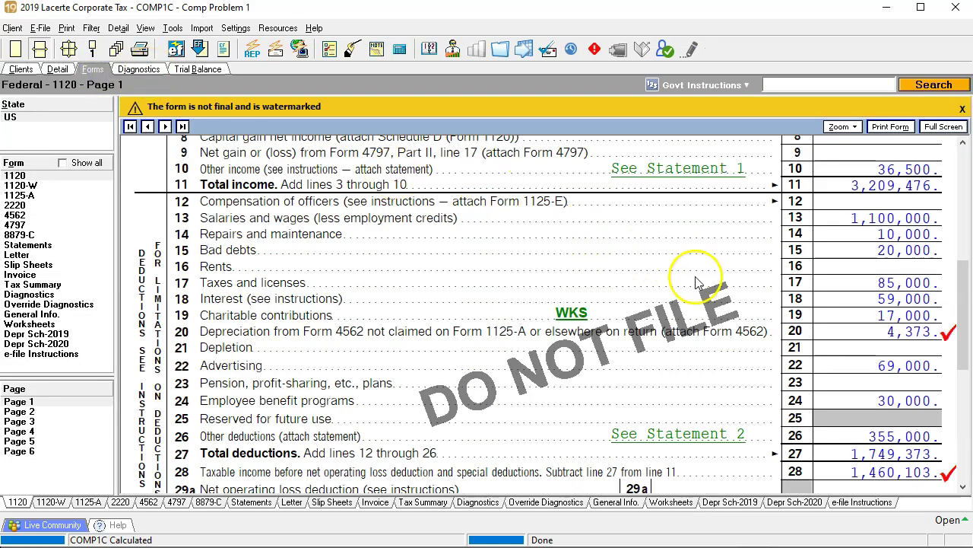
pyautogui.click(59, 336)
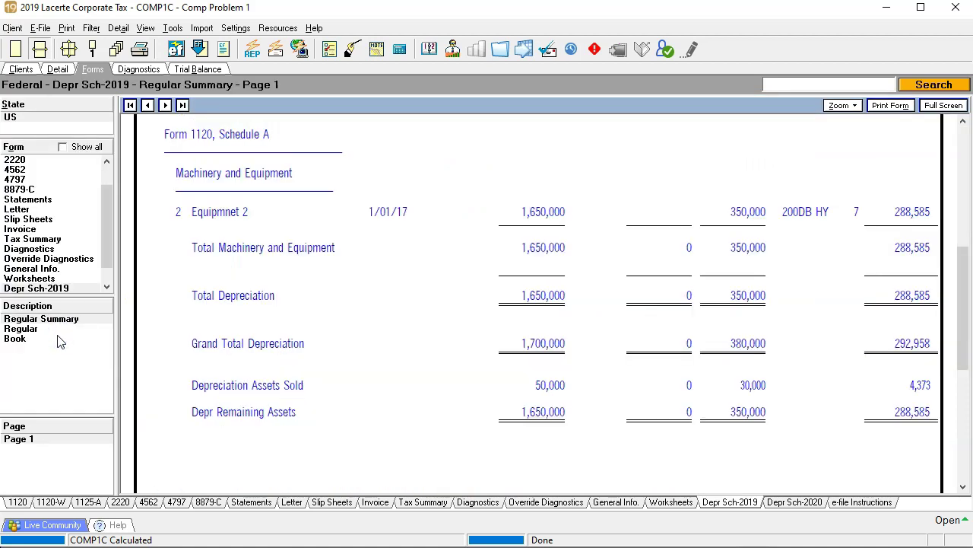
pyautogui.click(54, 328)
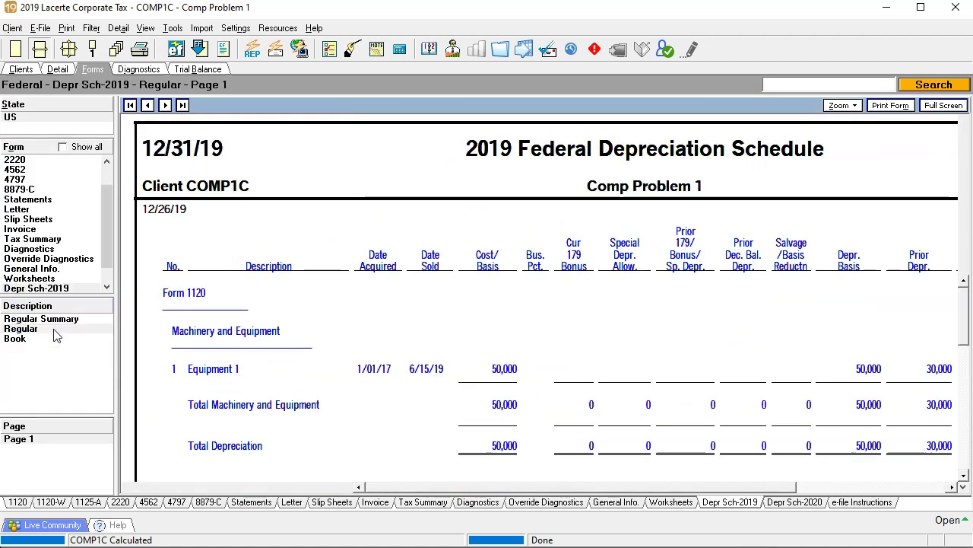
pyautogui.moveTo(535, 485); pyautogui.dragTo(711, 485)
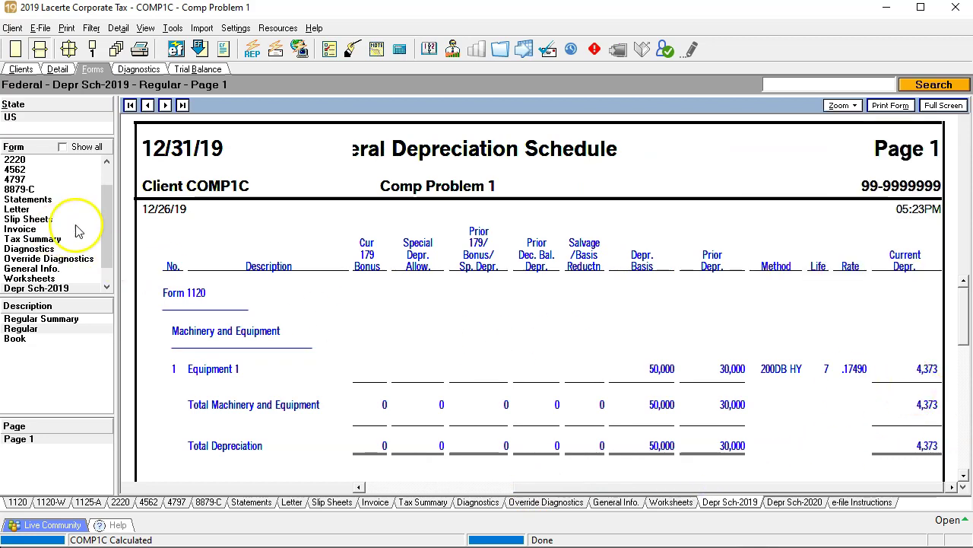
pyautogui.moveTo(108, 220); pyautogui.dragTo(108, 194)
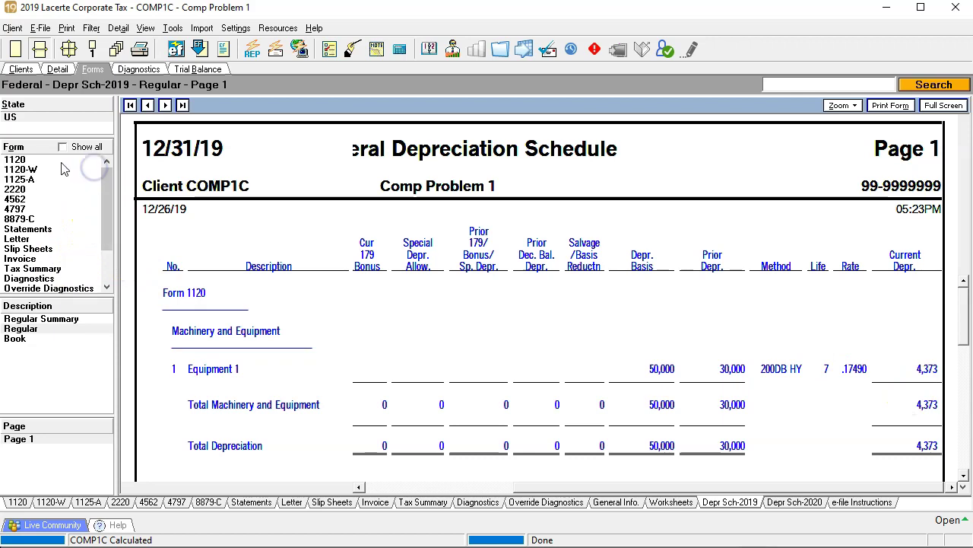
# Open Form 1125-A and bring up the list of inputs feeding line 5, Other costs.
pyautogui.click(31, 180)
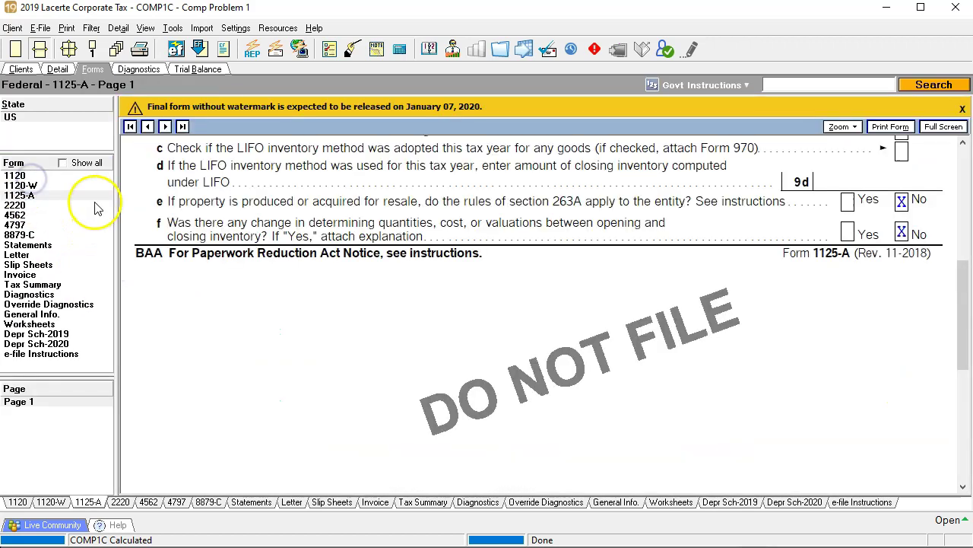
pyautogui.scroll(5, 536, 293)
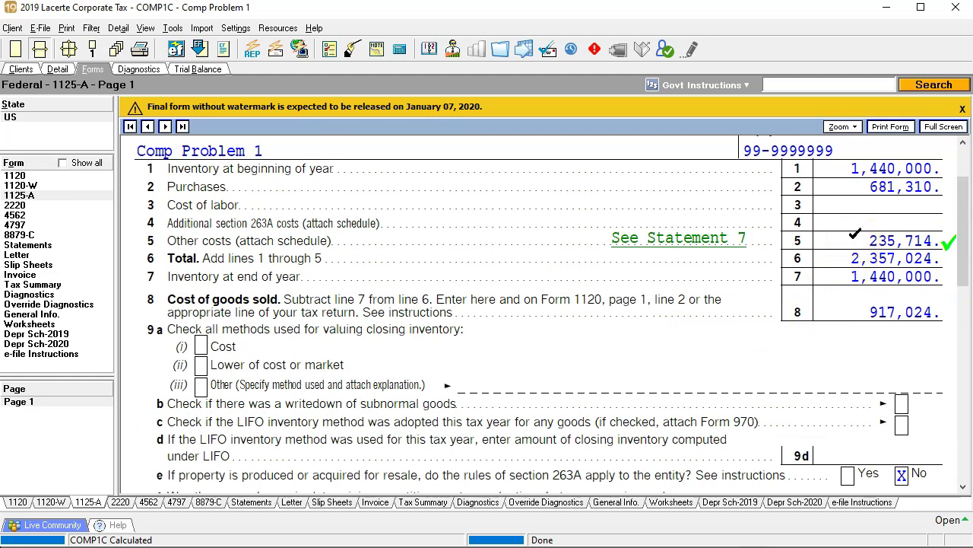
pyautogui.rightClick(854, 234)
pyautogui.click(863, 243)
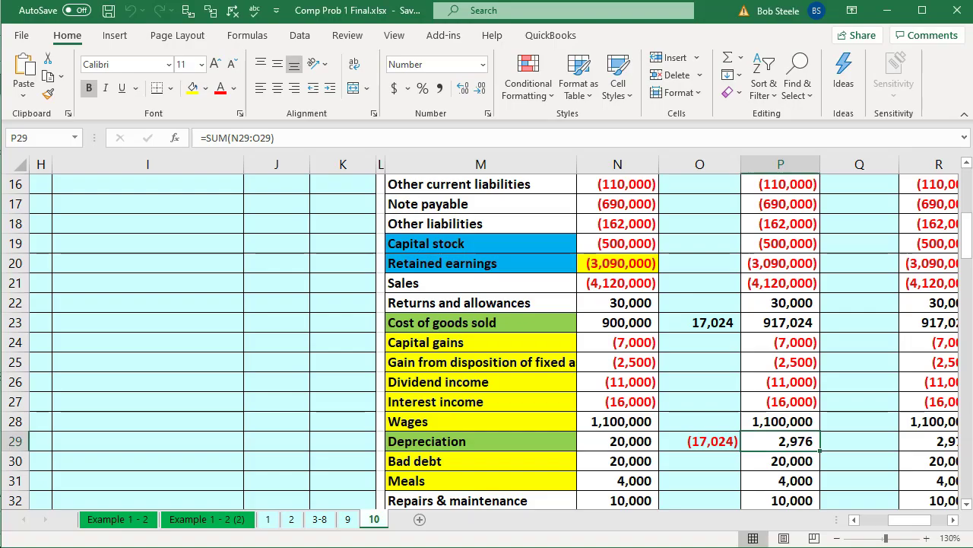
# Switch to the Excel workbook and check the Cost of goods sold row from the book amount in N23 to the adjusted amount in P23.
pyautogui.click(472, 533)
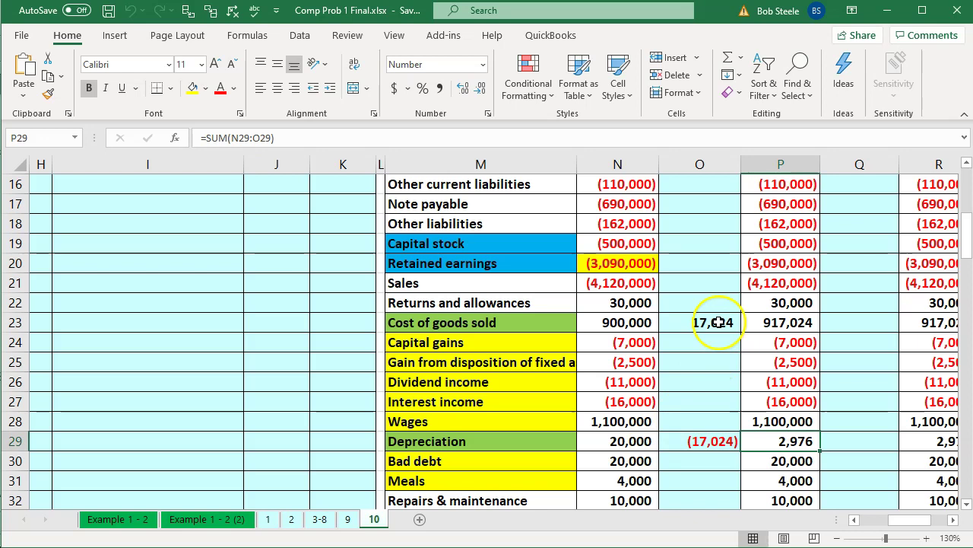
pyautogui.click(648, 320)
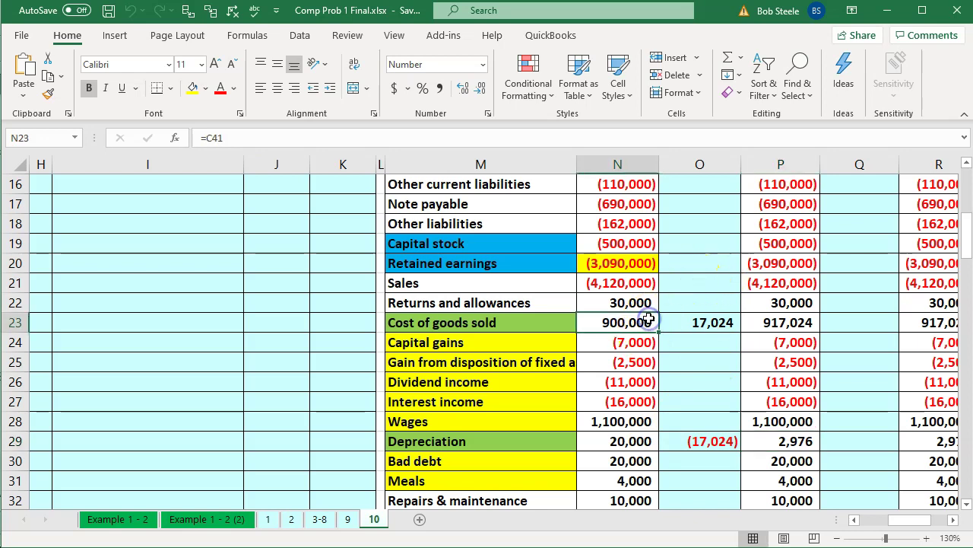
pyautogui.press('Right')
pyautogui.press('Right')
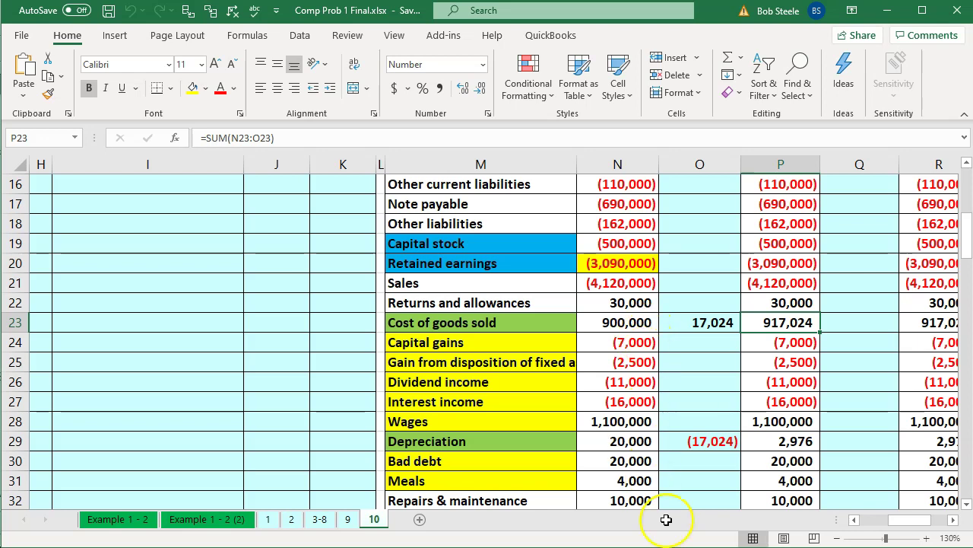
# Switch back to Lacerte and clear the amount from the Cost of Goods Sold Depreciation [O] supporting detail to remove the override.
pyautogui.hotkey('alt', 'Tab')
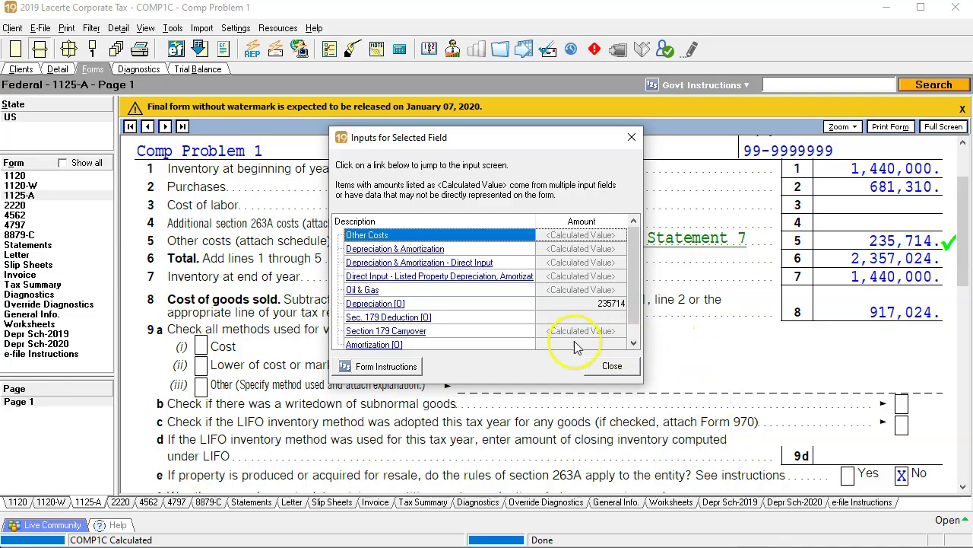
pyautogui.click(375, 303)
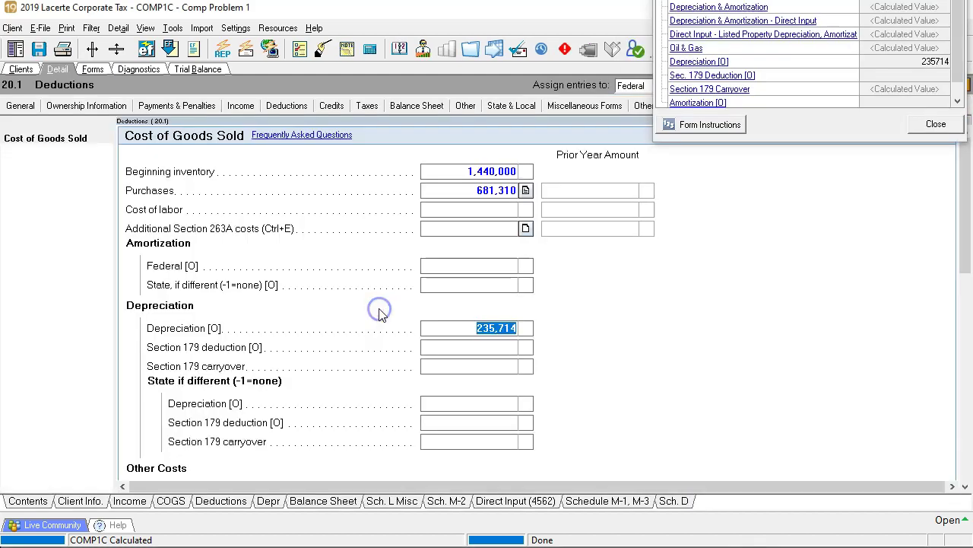
pyautogui.click(526, 328)
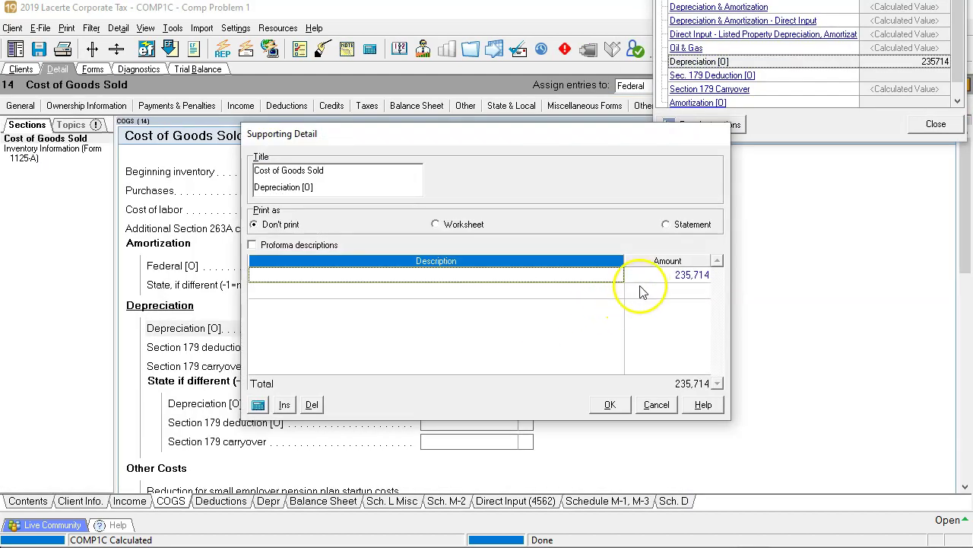
pyautogui.click(645, 279)
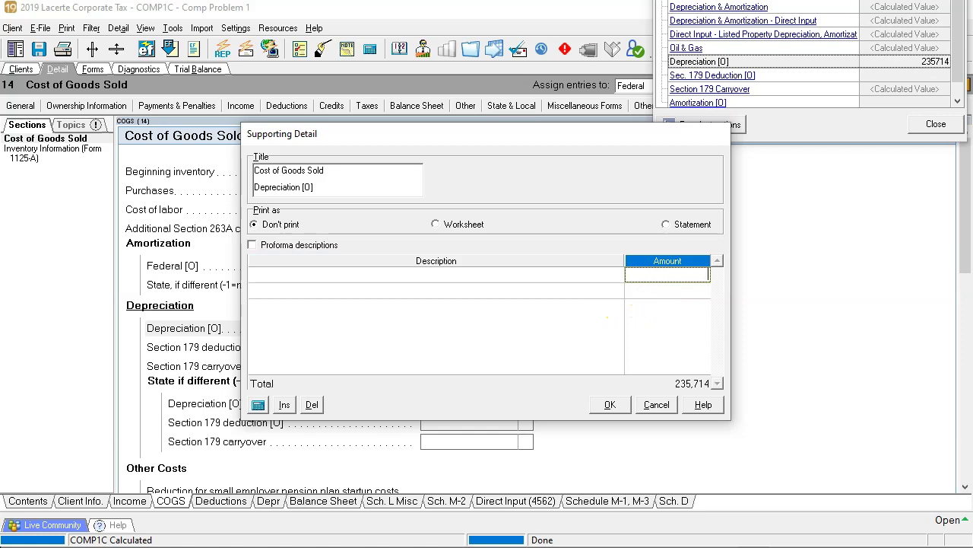
pyautogui.click(610, 404)
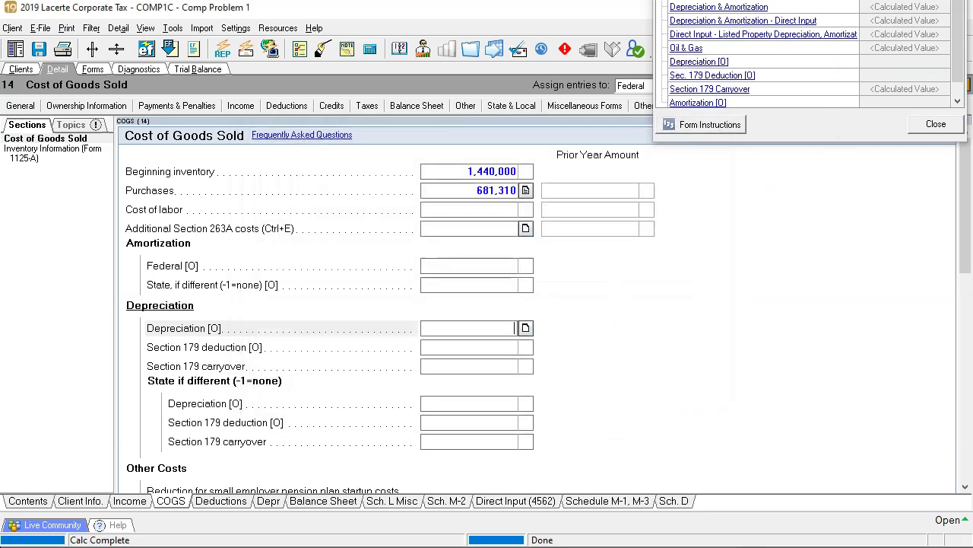
pyautogui.click(936, 124)
# Compare Form 1125-A's recalculated other costs with the second equipment item's current depreciation on the regular 2019 depreciation schedule.
pyautogui.click(88, 69)
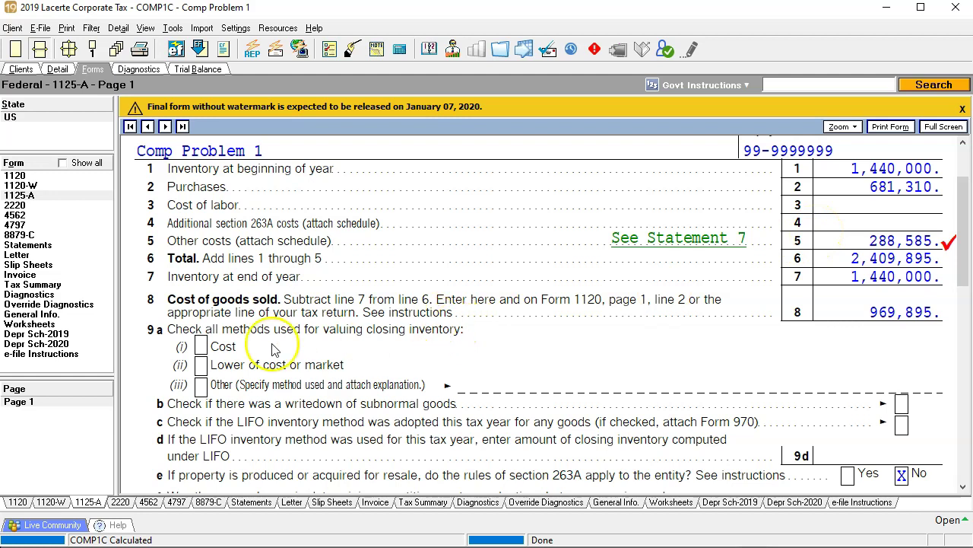
pyautogui.click(60, 334)
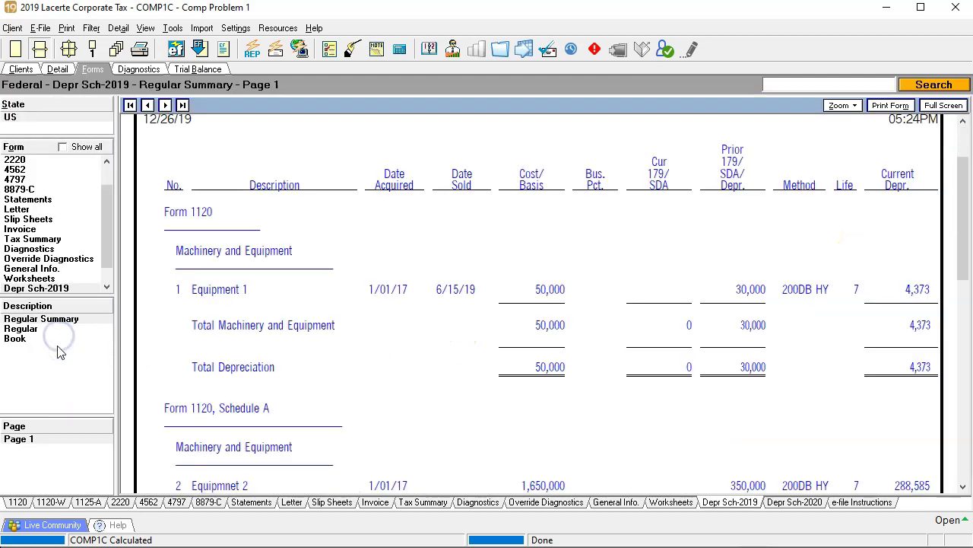
pyautogui.click(35, 330)
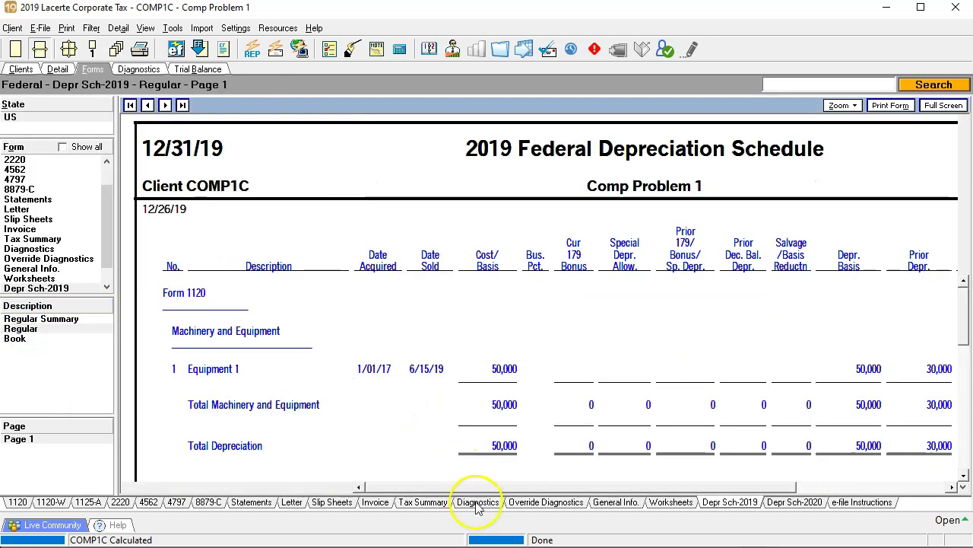
pyautogui.moveTo(597, 476); pyautogui.dragTo(771, 482)
pyautogui.scroll(-3, 789, 419)
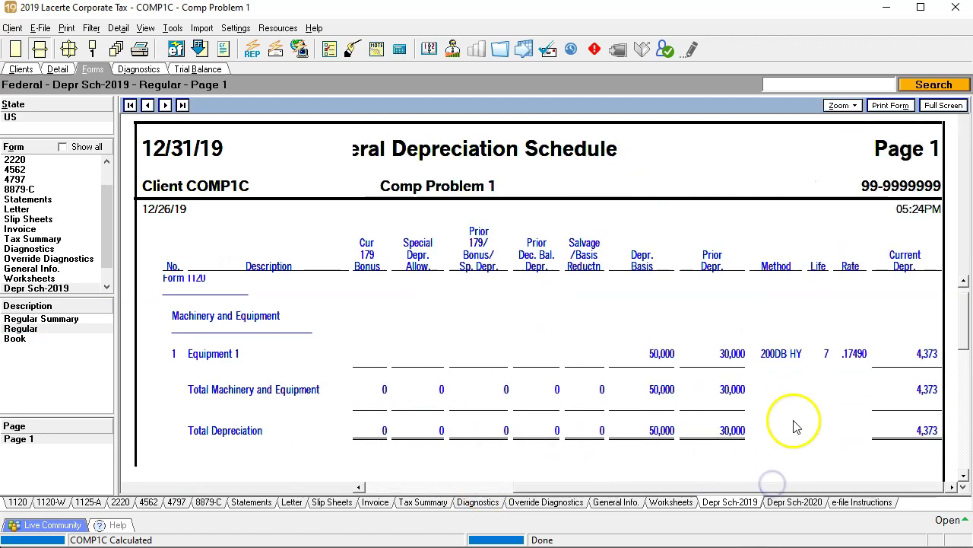
pyautogui.scroll(-3, 802, 397)
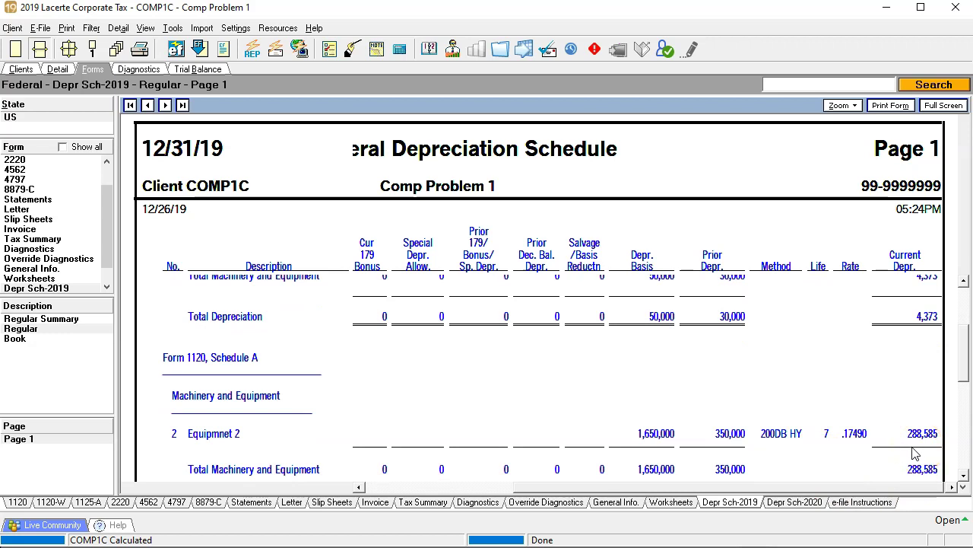
# Review the Schedule L totals and the Schedule M-1 reconciliation on page 6 of Form 1120.
pyautogui.moveTo(107, 218); pyautogui.dragTo(104, 176)
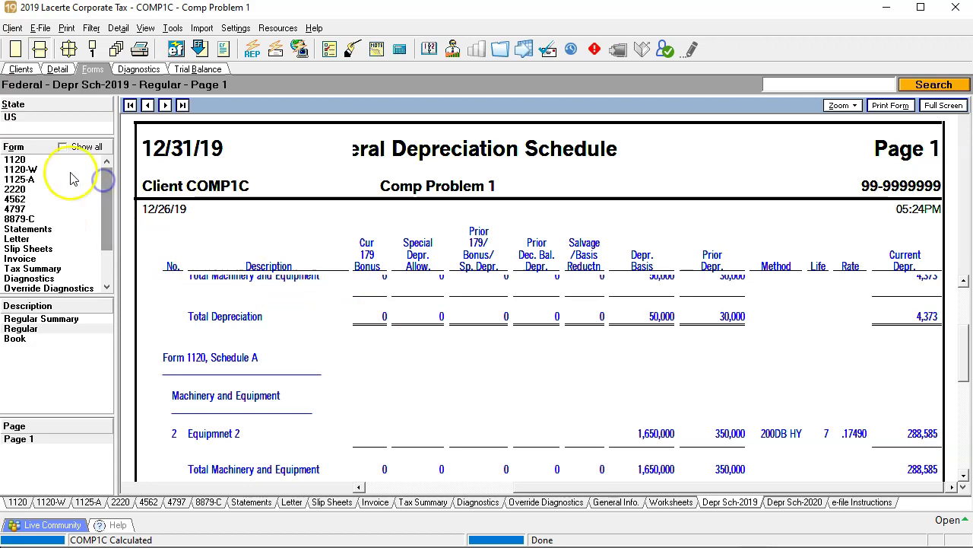
pyautogui.click(25, 160)
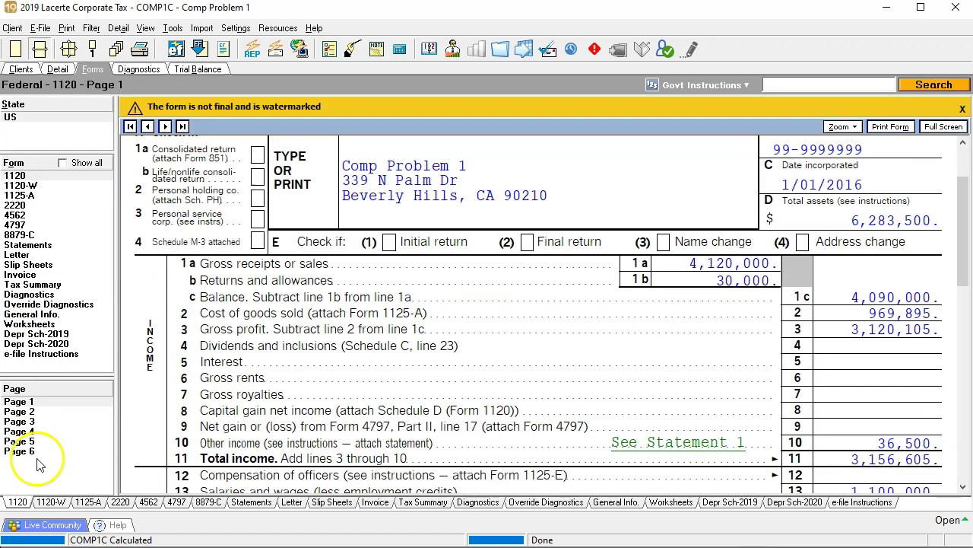
pyautogui.click(29, 452)
pyautogui.scroll(-1, 704, 357)
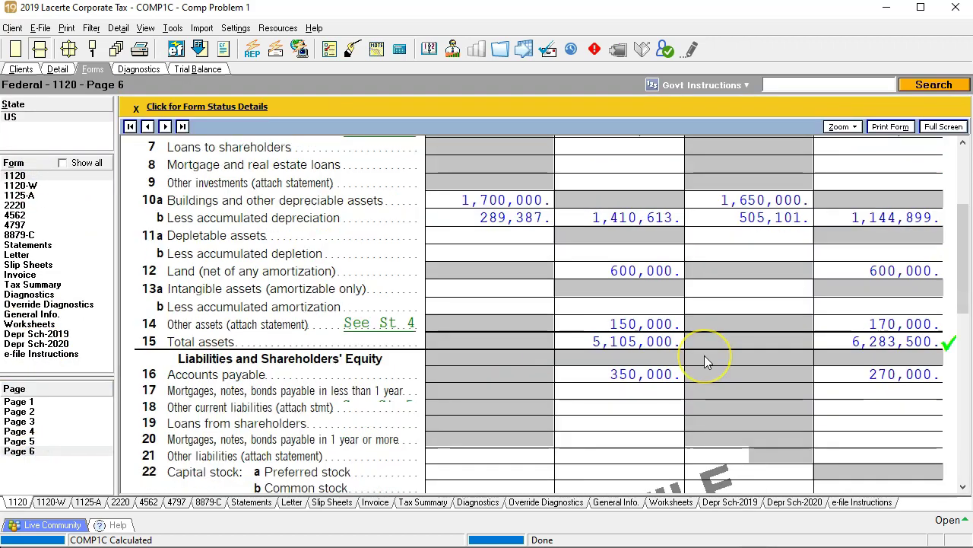
pyautogui.scroll(-3, 704, 355)
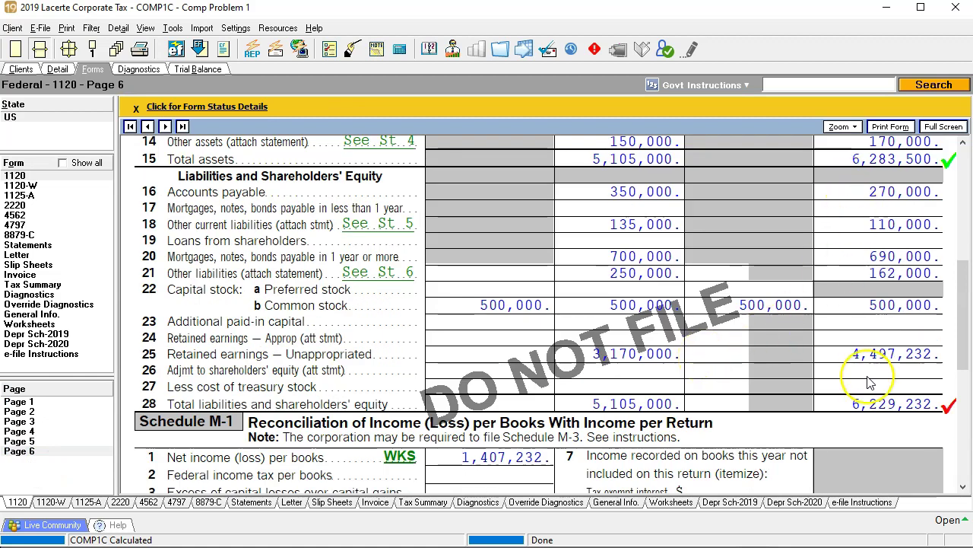
pyautogui.scroll(-5, 870, 379)
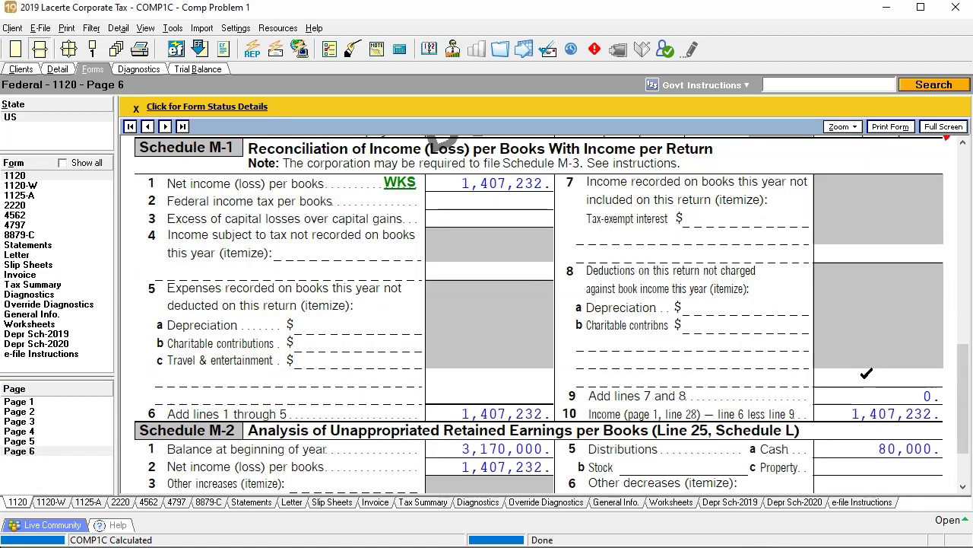
pyautogui.click(396, 374)
# Set current year book depreciation to 4=Book on the 38 Balance Sheet Miscellaneous input screen.
pyautogui.click(57, 70)
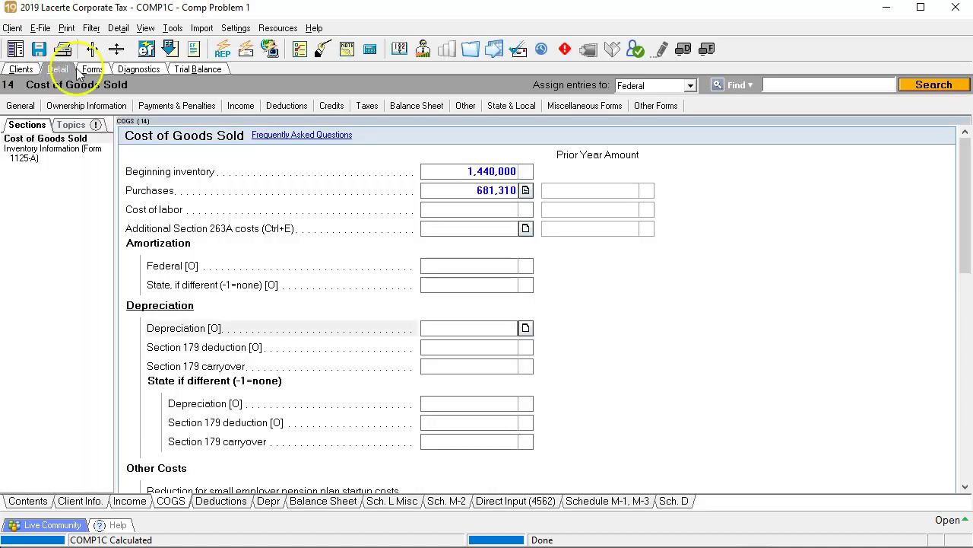
pyautogui.click(403, 110)
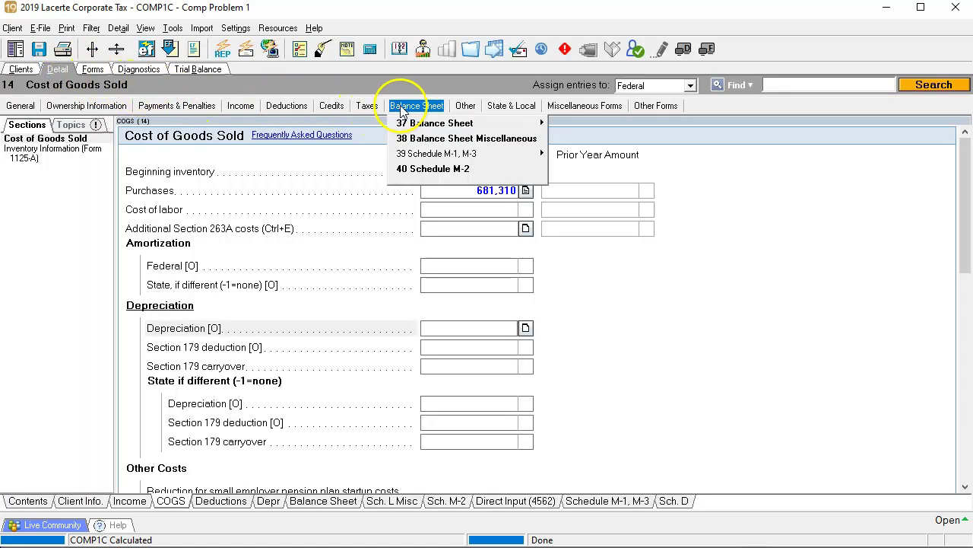
pyautogui.click(410, 135)
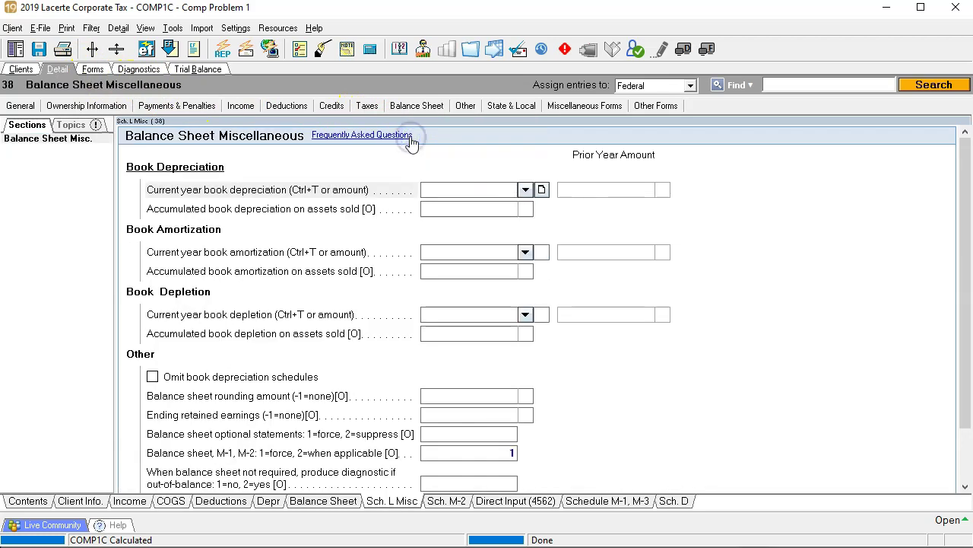
pyautogui.click(525, 190)
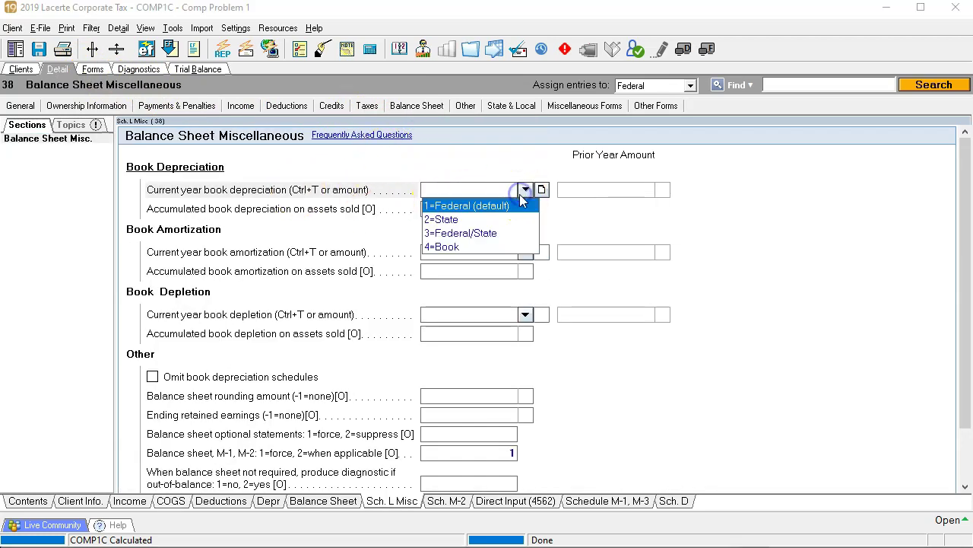
pyautogui.click(502, 247)
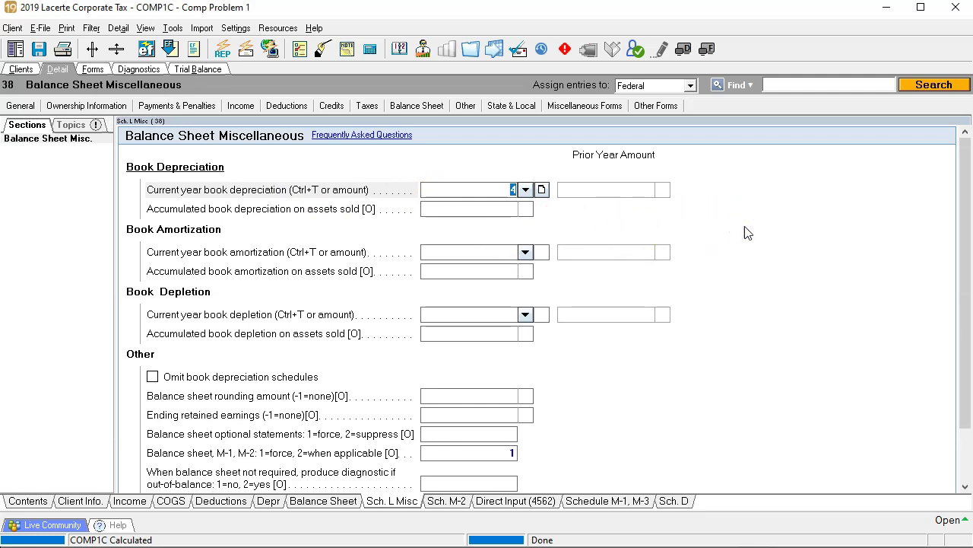
# Return to Form 1120's recalculated Schedule M-1 and examine Statement 7 behind the line 5 amount.
pyautogui.click(93, 69)
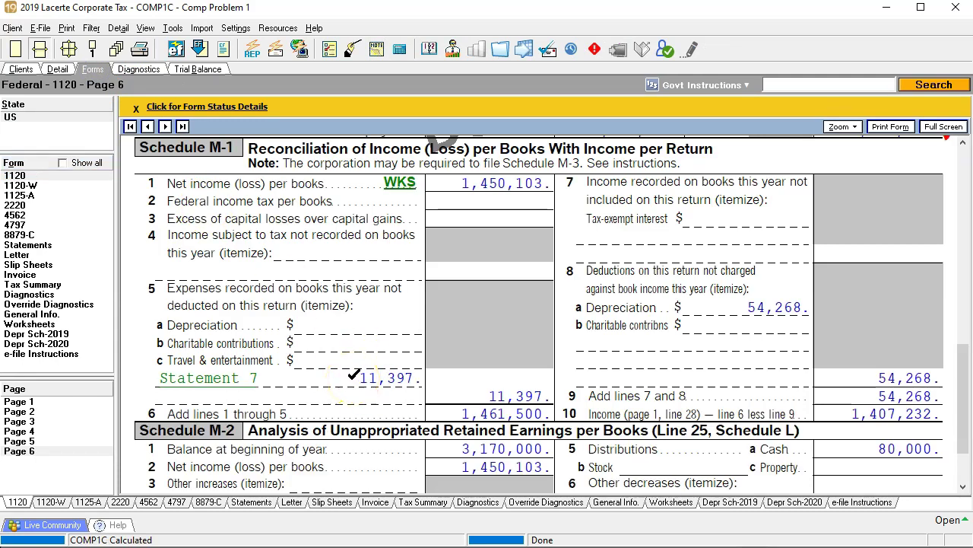
pyautogui.click(188, 371)
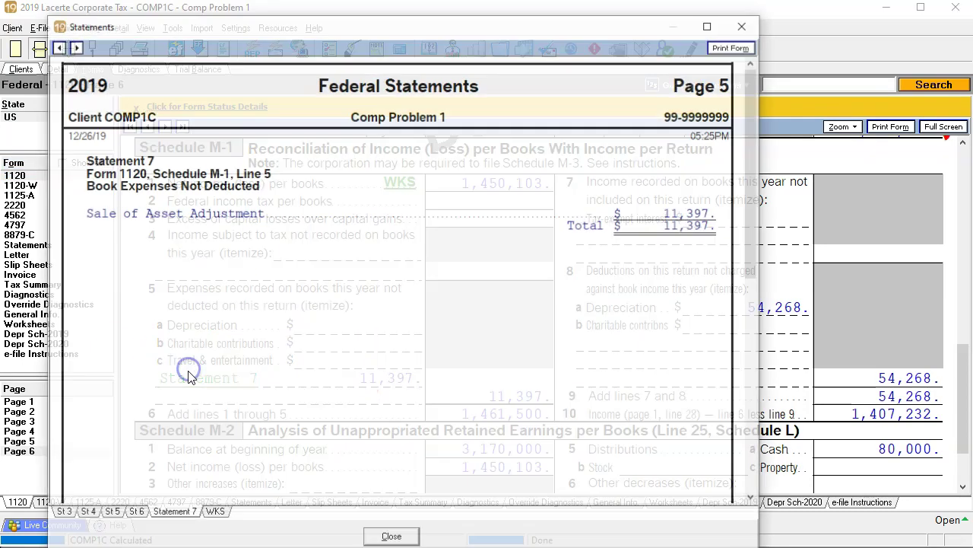
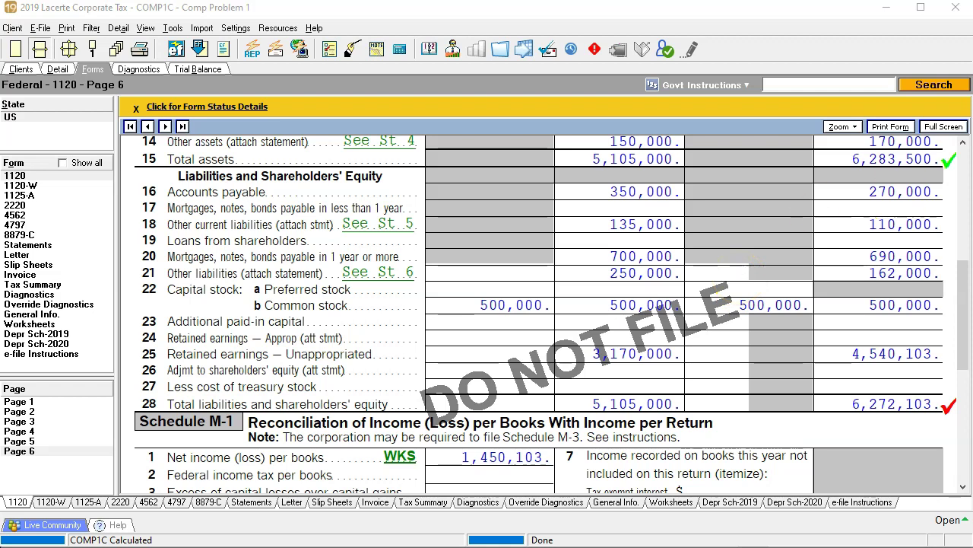
# Use Calculator to subtract total liabilities and equity of 6272103 from total assets of 6283500, then close it.
pyautogui.press('XF86Calculator')
pyautogui.click(546, 106)
pyautogui.write('6283500')
pyautogui.press('-')
pyautogui.write('6272103')
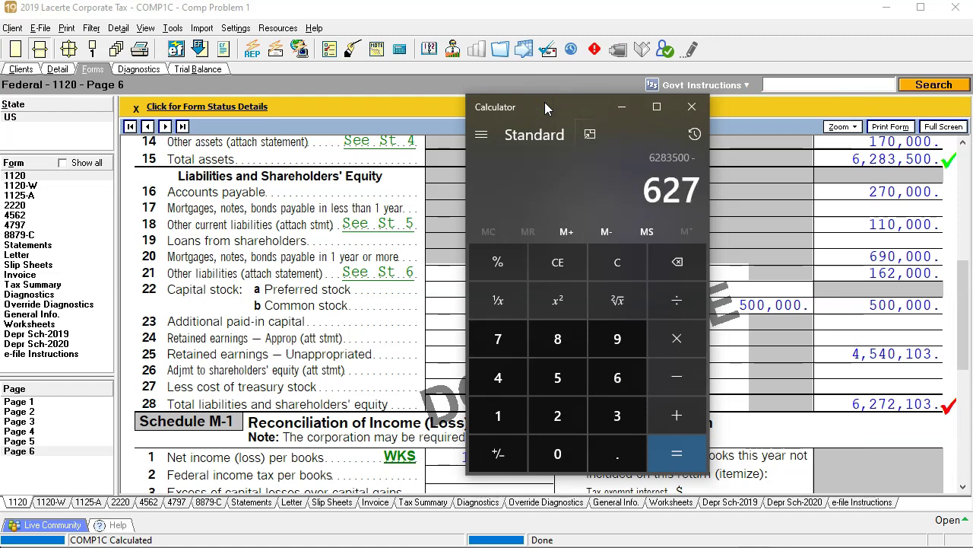
pyautogui.press('Return')
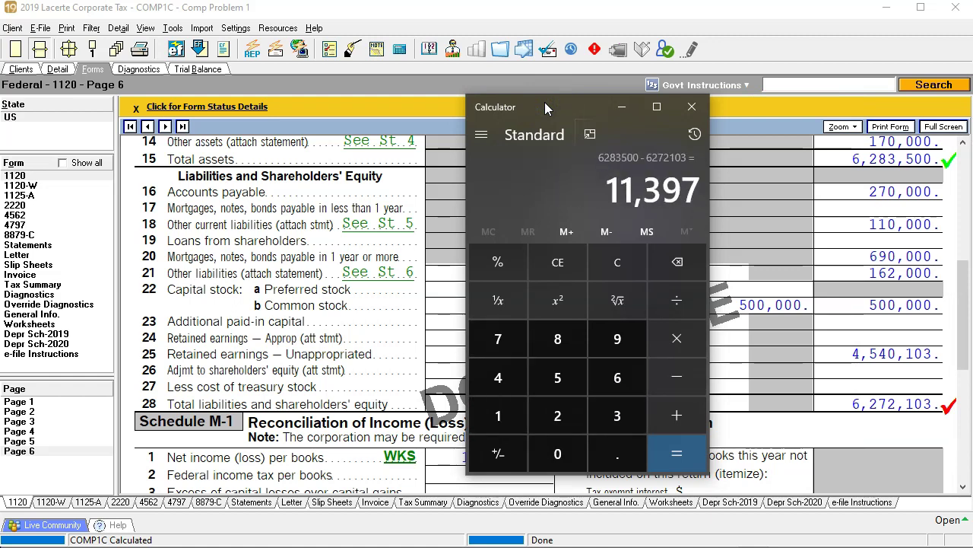
pyautogui.moveTo(545, 102); pyautogui.dragTo(823, 122)
pyautogui.click(901, 127)
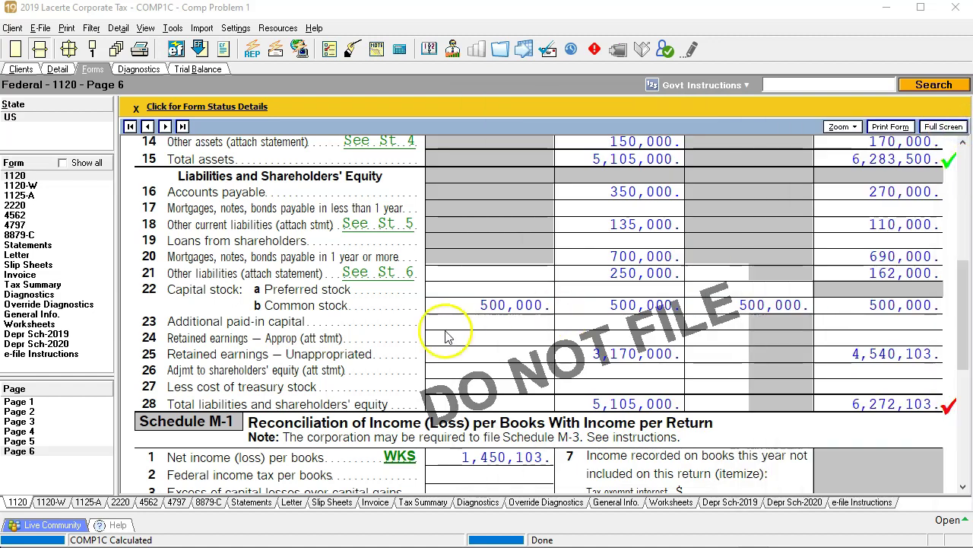
# Jump from the Statement 7 amount on Schedule M-1 line 5 to its Schedule M-1 input screen.
pyautogui.scroll(-3, 445, 335)
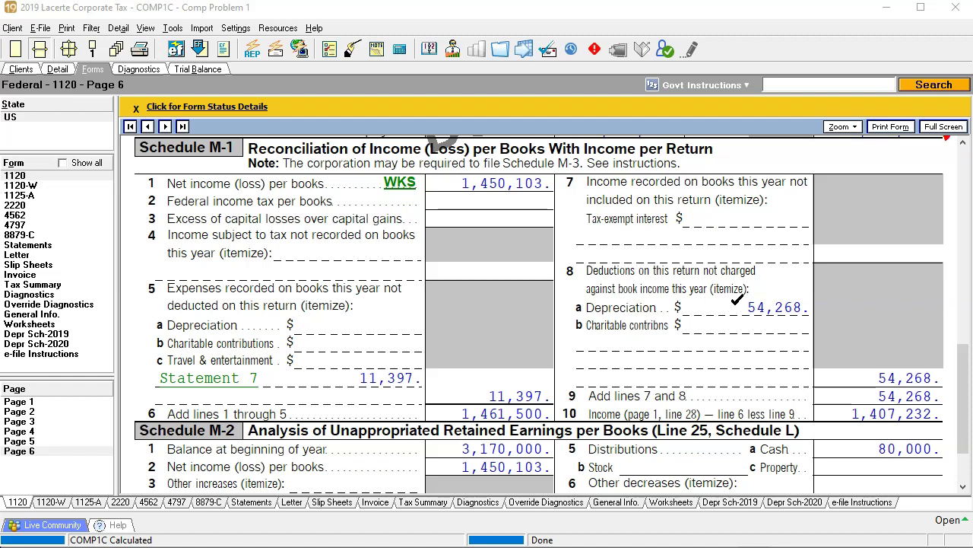
pyautogui.click(348, 378)
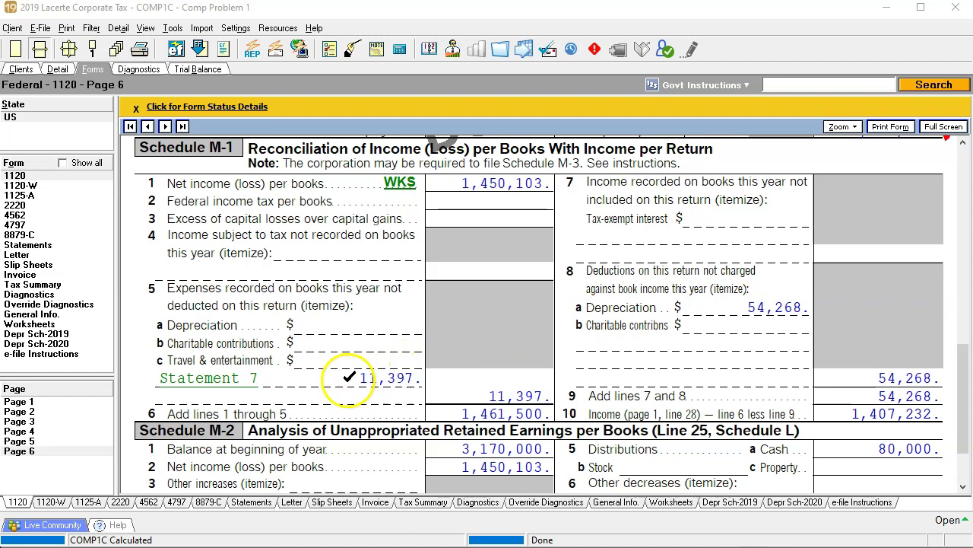
pyautogui.rightClick(348, 379)
pyautogui.click(359, 389)
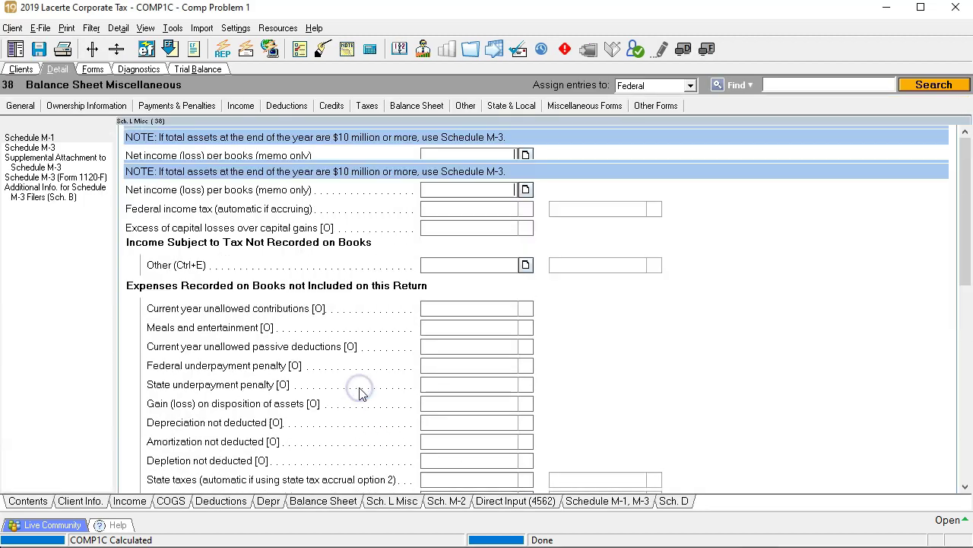
# Add a Temp Adj entry of -11,397 to the other expenses recorded on books not included on the return.
pyautogui.click(462, 310)
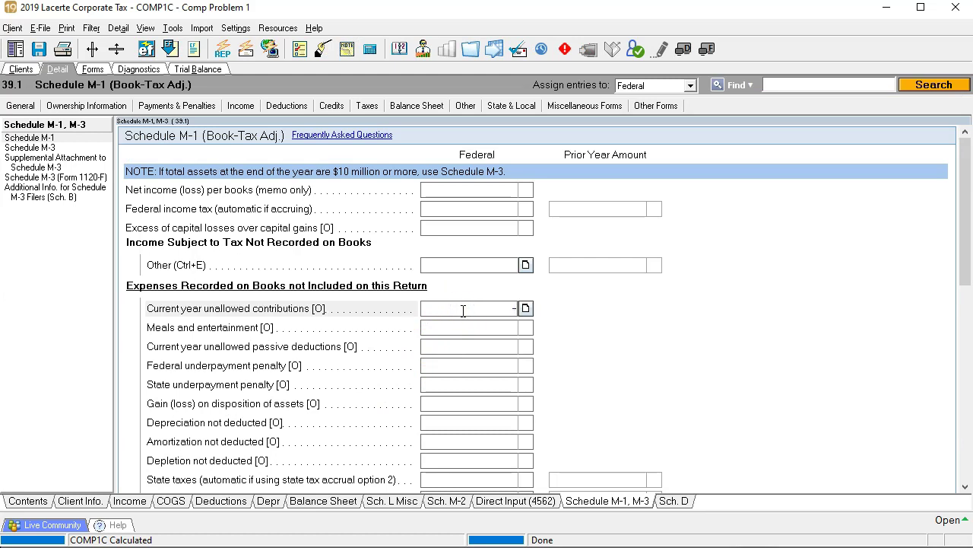
pyautogui.scroll(-5, 462, 310)
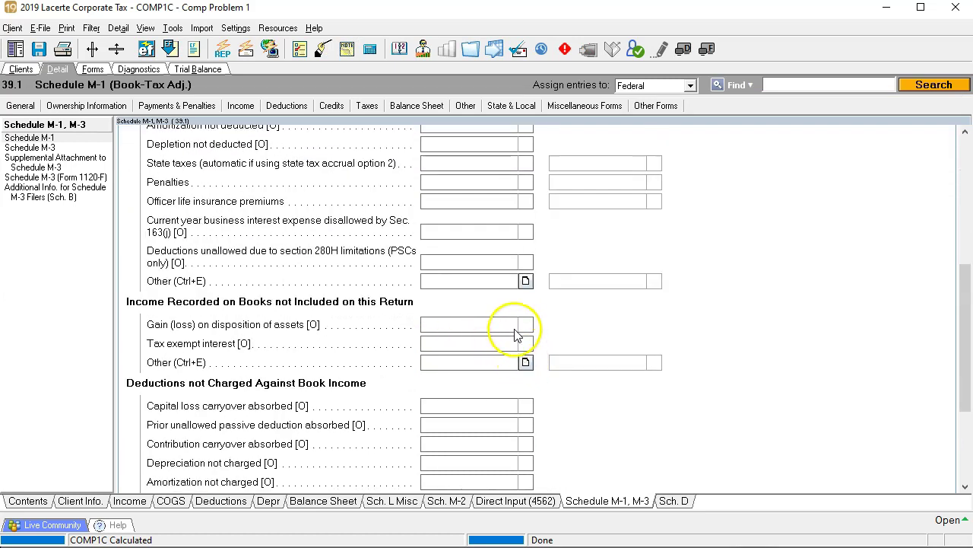
pyautogui.click(525, 280)
pyautogui.click(573, 238)
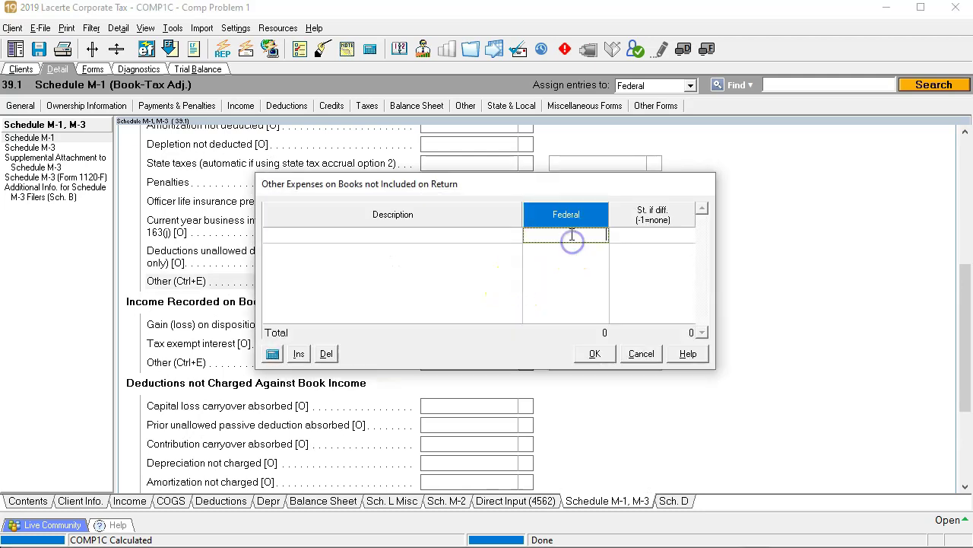
pyautogui.write('-11,397')
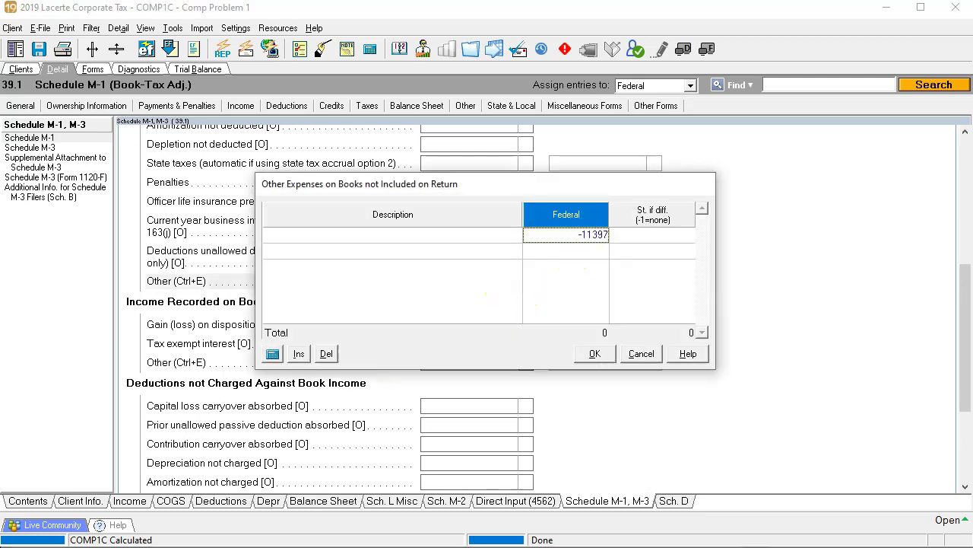
pyautogui.press('Tab')
pyautogui.click(458, 238)
pyautogui.write('T')
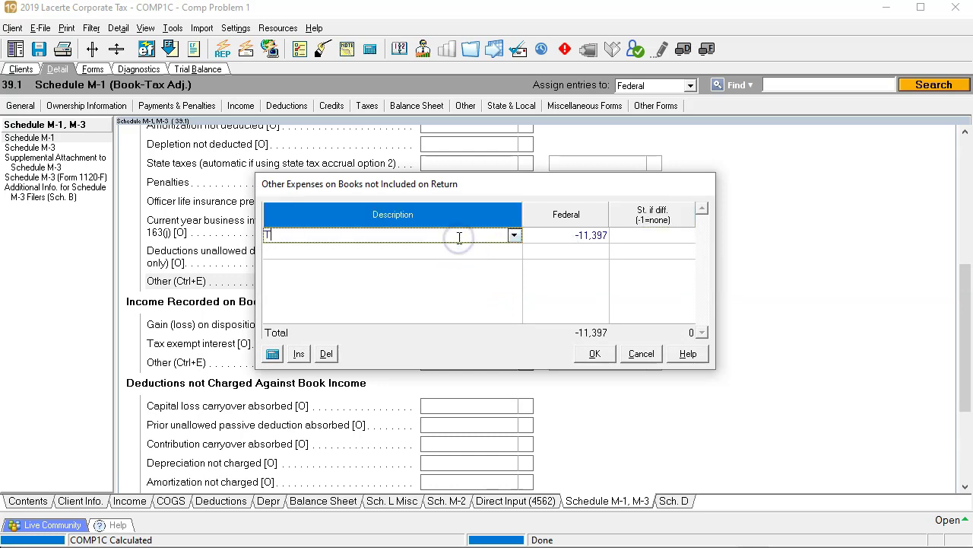
pyautogui.write('emp Adj')
pyautogui.click(594, 354)
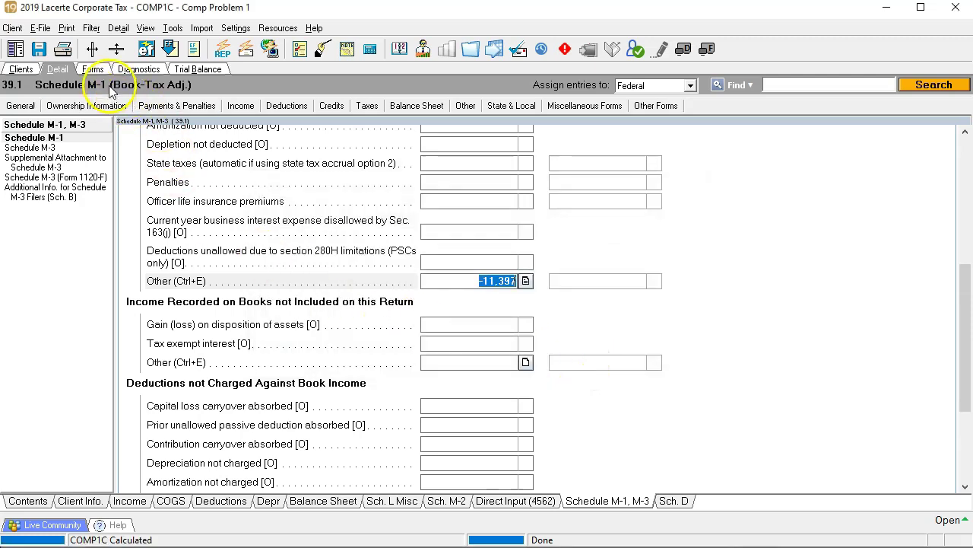
# Return to Form 1120 page 6 and review Schedule M-1 and the balance sheet totals for agreement.
pyautogui.click(92, 69)
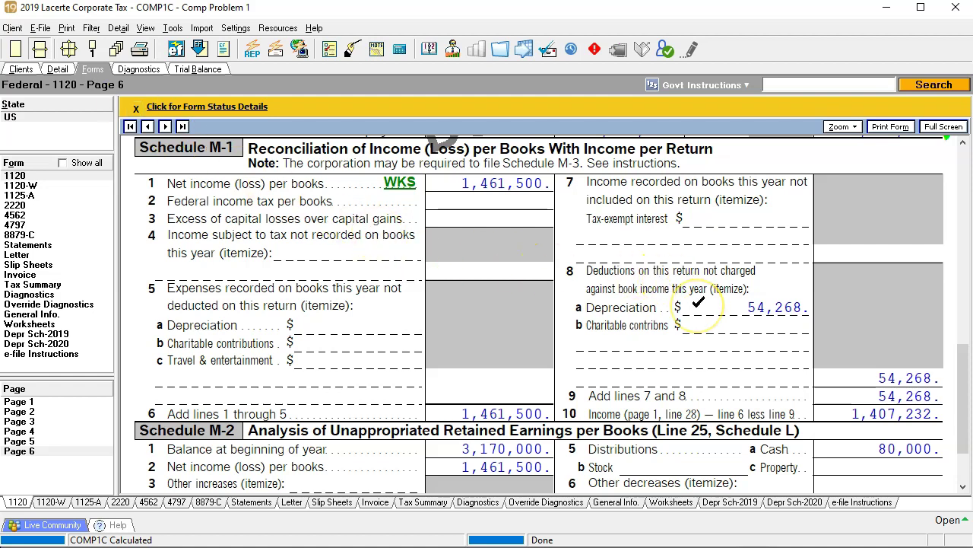
pyautogui.scroll(6, 698, 303)
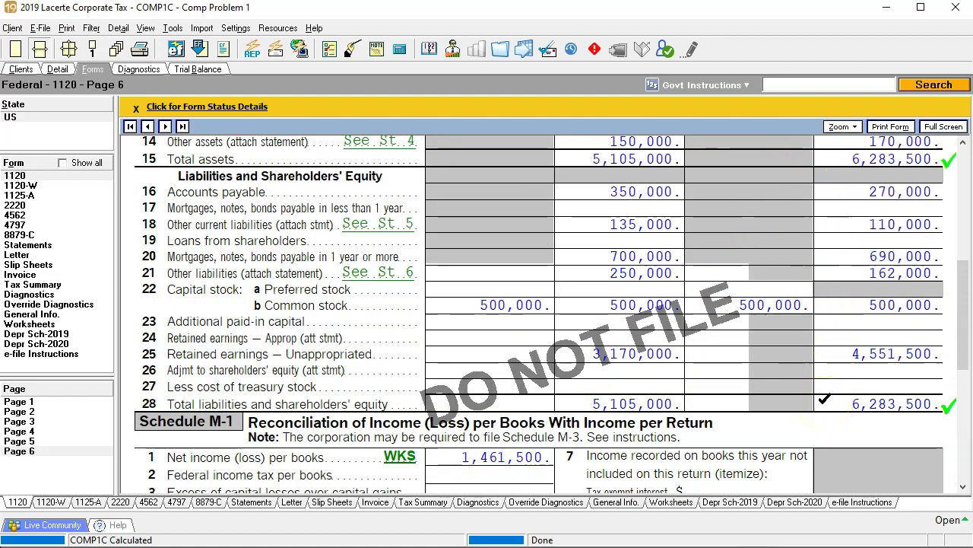
pyautogui.scroll(-2, 825, 399)
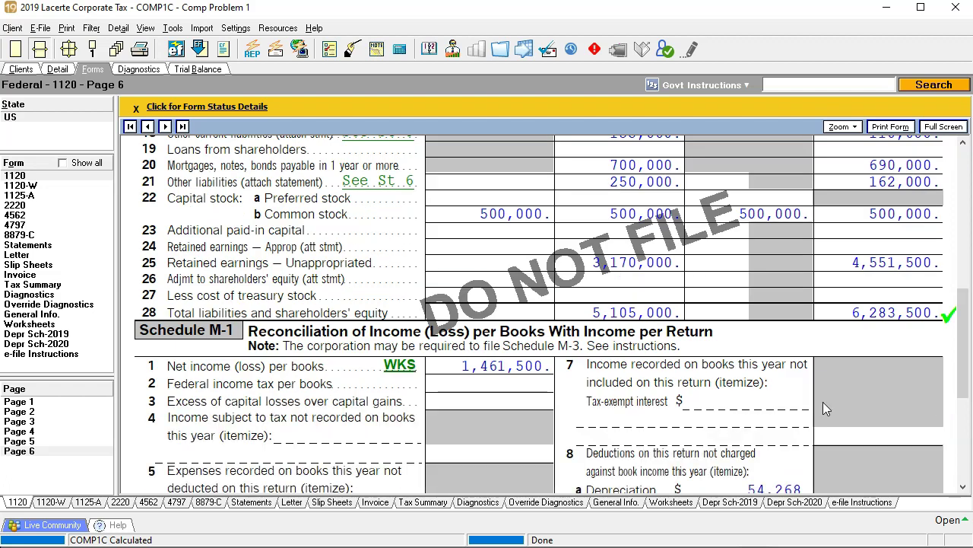
pyautogui.click(752, 440)
# Switch to the Comp Prob 1 Final workbook in Excel and enter type T in cell G8 of sheet 10.
pyautogui.hotkey('alt', 'Tab')
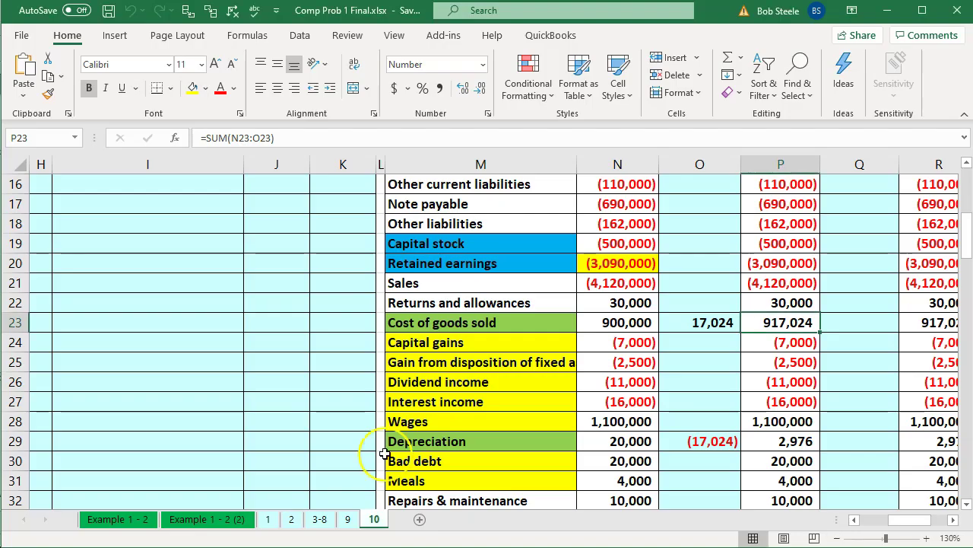
pyautogui.click(187, 289)
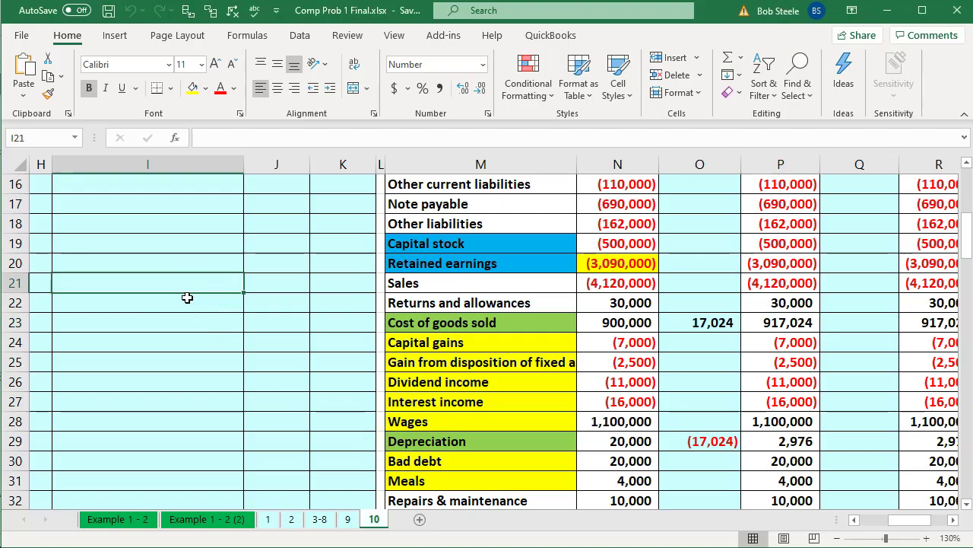
pyautogui.scroll(4, 184, 326)
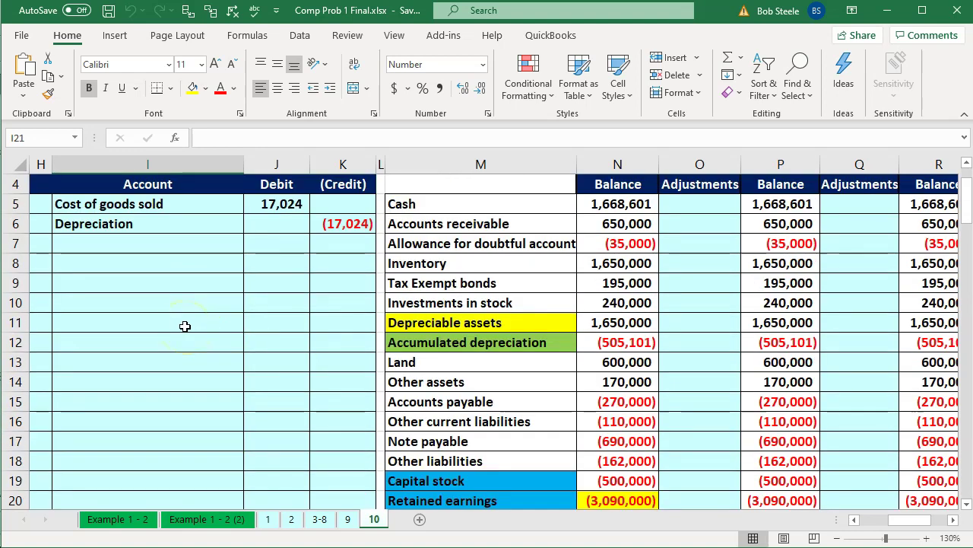
pyautogui.click(101, 267)
pyautogui.press('Left')
pyautogui.press('Left')
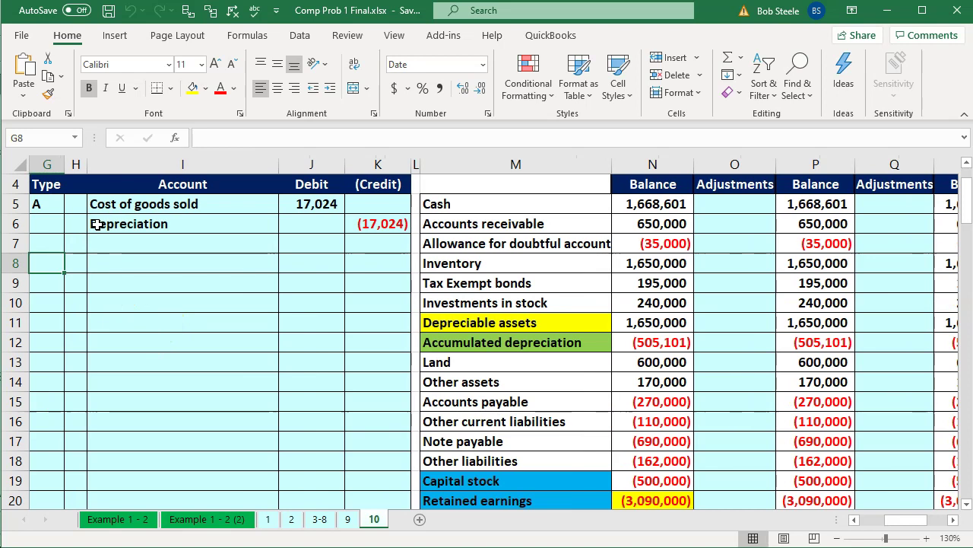
pyautogui.write('T')
pyautogui.press('Tab')
pyautogui.press('Tab')
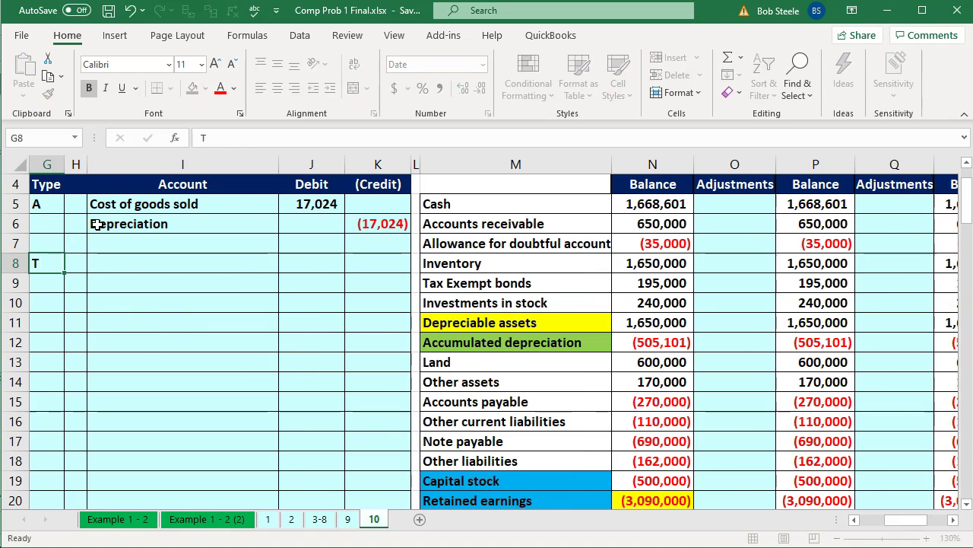
# Hide columns N and O containing the unadjusted trial balance and its adjustments.
pyautogui.click(727, 240)
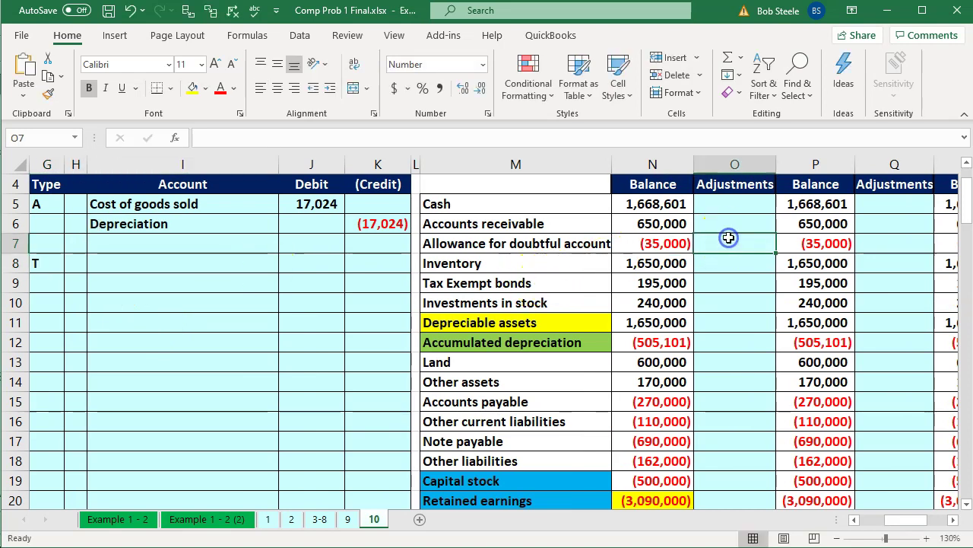
pyautogui.press('Right')
pyautogui.press('Right')
pyautogui.press('Right')
pyautogui.press('Right')
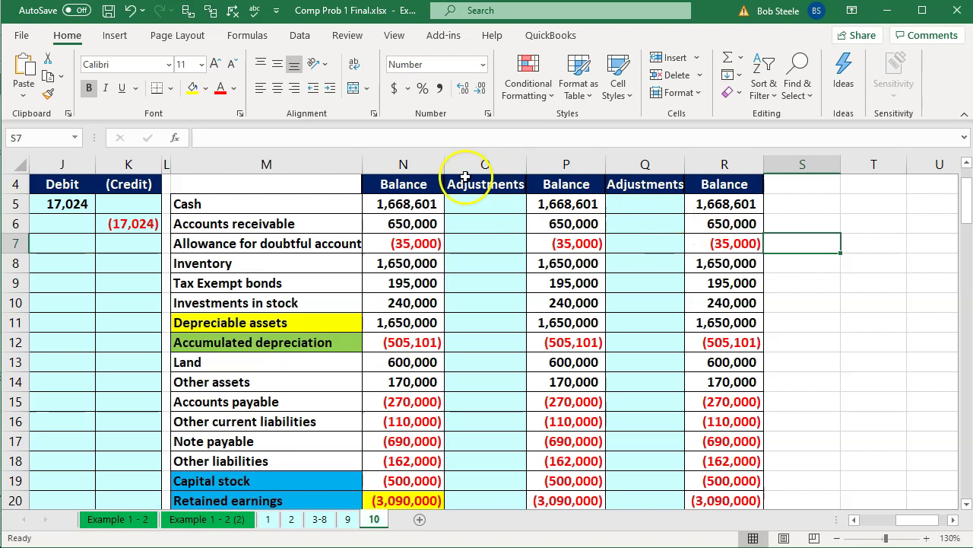
pyautogui.scroll(1, 437, 182)
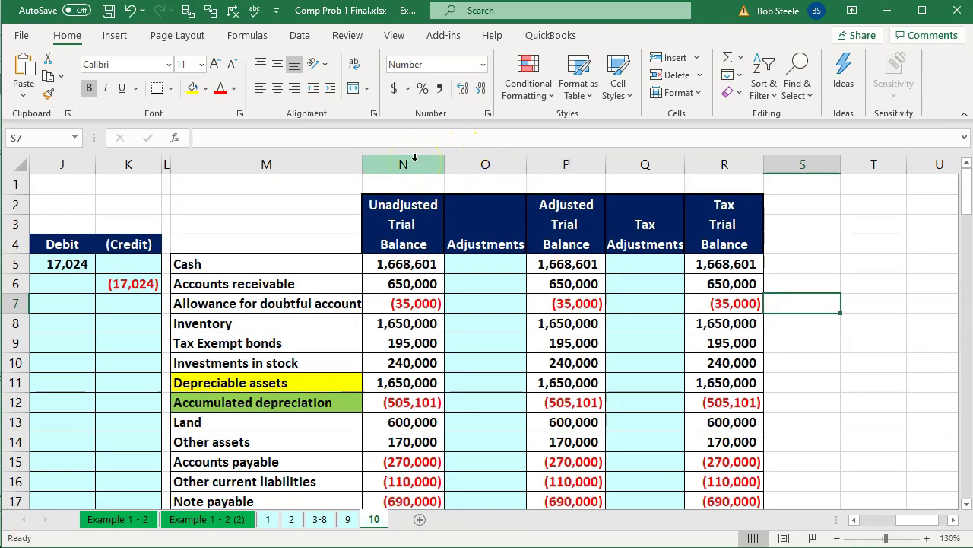
pyautogui.moveTo(415, 156); pyautogui.dragTo(461, 166)
pyautogui.rightClick(424, 298)
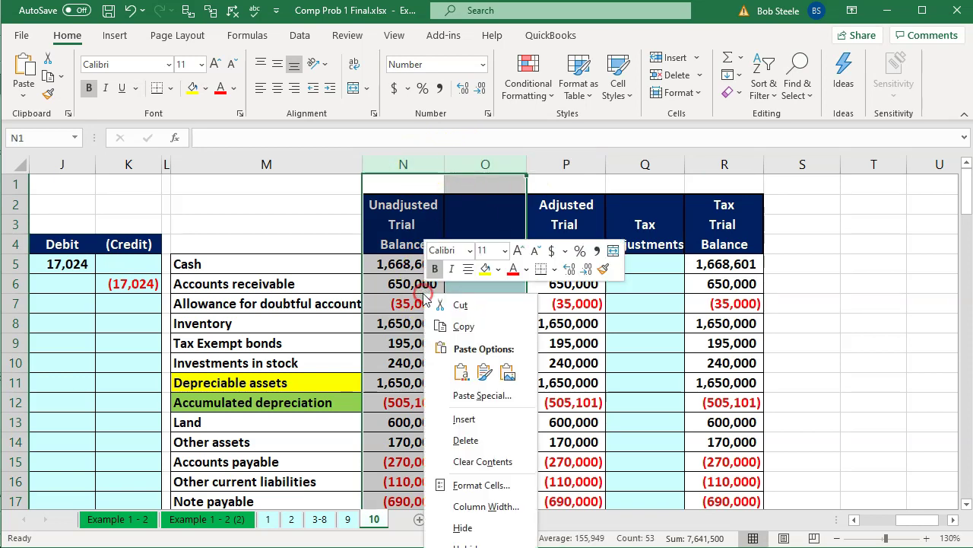
pyautogui.click(462, 527)
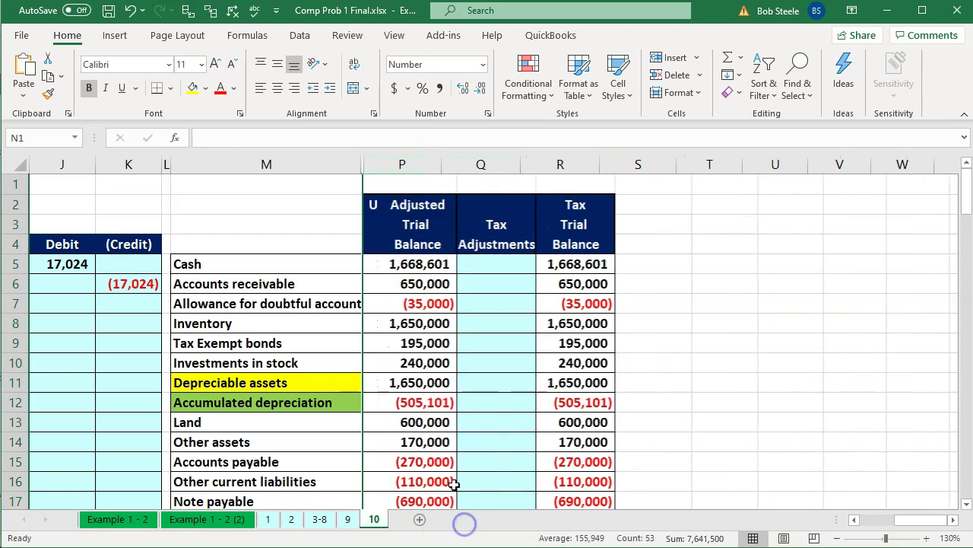
pyautogui.click(446, 419)
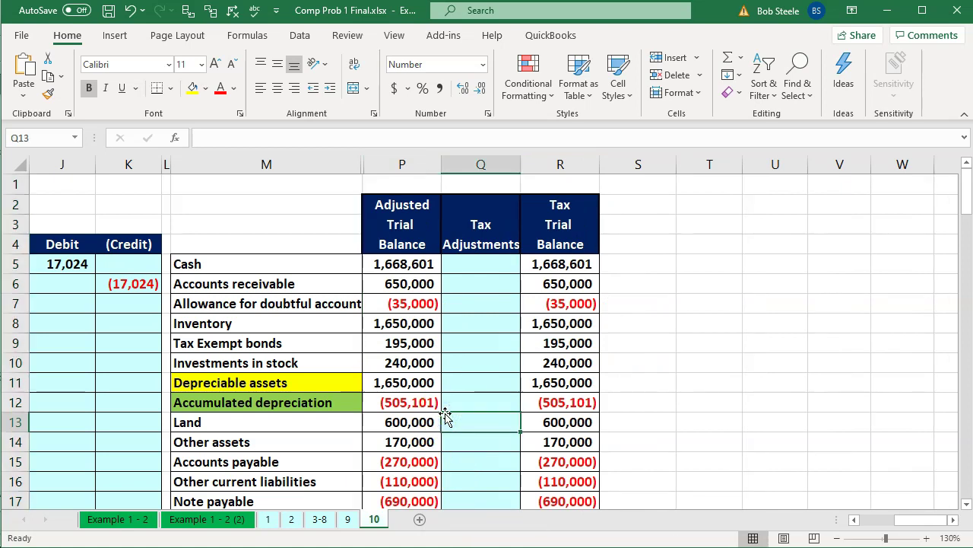
# Link account cell I8 of the T entry to the Depreciation account name in M29.
pyautogui.scroll(-4, 445, 416)
pyautogui.click(446, 413)
pyautogui.press('Left')
pyautogui.press('Left')
pyautogui.press('Left')
pyautogui.press('Left')
pyautogui.press('Left')
pyautogui.press('Left')
pyautogui.press('Left')
pyautogui.press('Left')
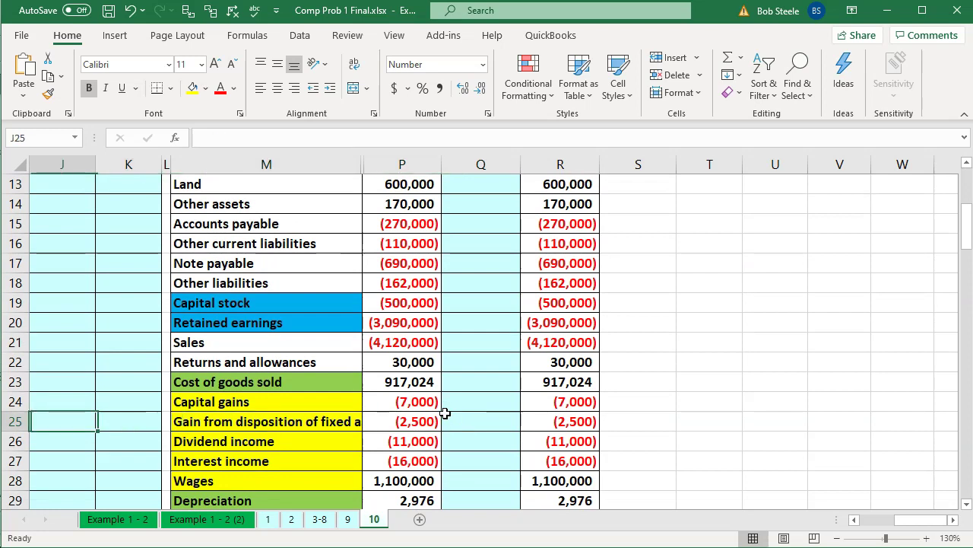
pyautogui.scroll(3, 445, 413)
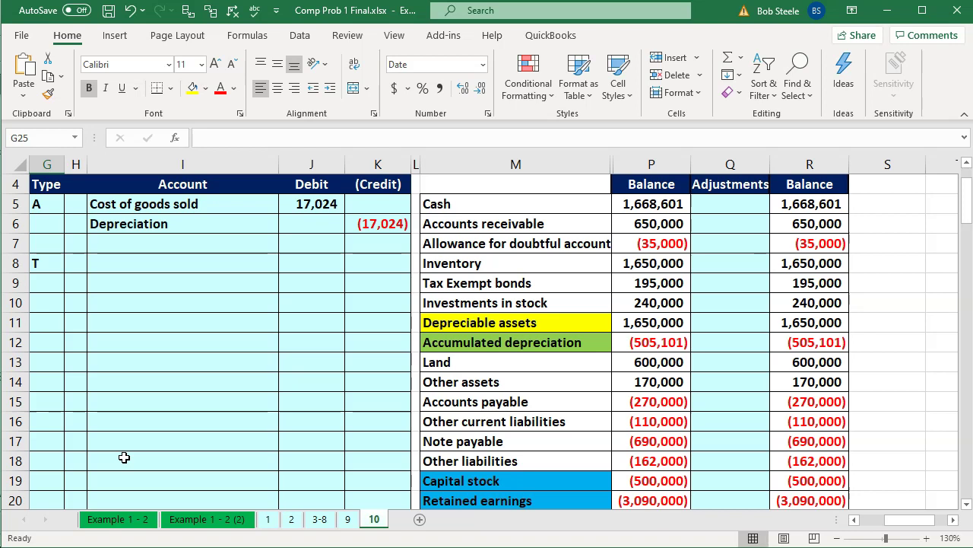
pyautogui.click(137, 267)
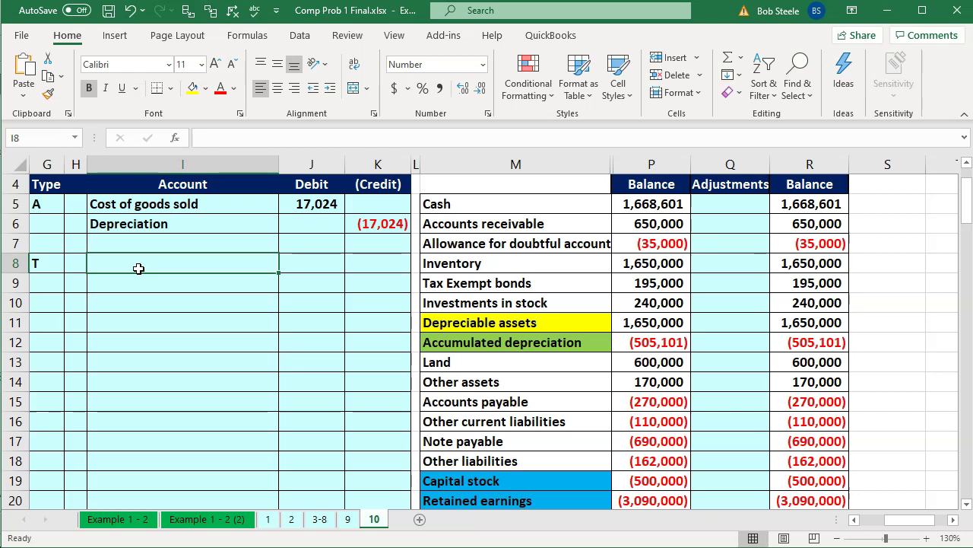
pyautogui.write('=')
pyautogui.press('Down')
pyautogui.press('Down')
pyautogui.press('Down')
pyautogui.press('Down')
pyautogui.press('Down')
pyautogui.press('Down')
pyautogui.press('Down')
pyautogui.press('Down')
pyautogui.press('Down')
pyautogui.press('Down')
pyautogui.press('Down')
pyautogui.press('Down')
pyautogui.press('Down')
pyautogui.press('Down')
pyautogui.press('Down')
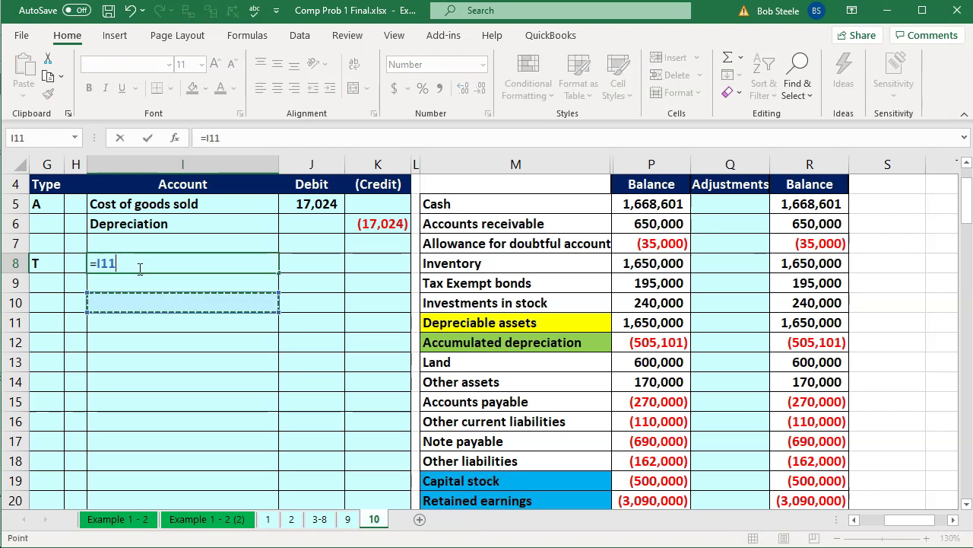
pyautogui.press('Down')
pyautogui.press('Down')
pyautogui.press('Down')
pyautogui.press('Down')
pyautogui.press('Down')
pyautogui.press('Down')
pyautogui.press('Down')
pyautogui.press('Down')
pyautogui.press('Right')
pyautogui.press('Right')
pyautogui.press('Right')
pyautogui.press('Right')
pyautogui.press('Up')
pyautogui.press('Up')
pyautogui.press('Escape')
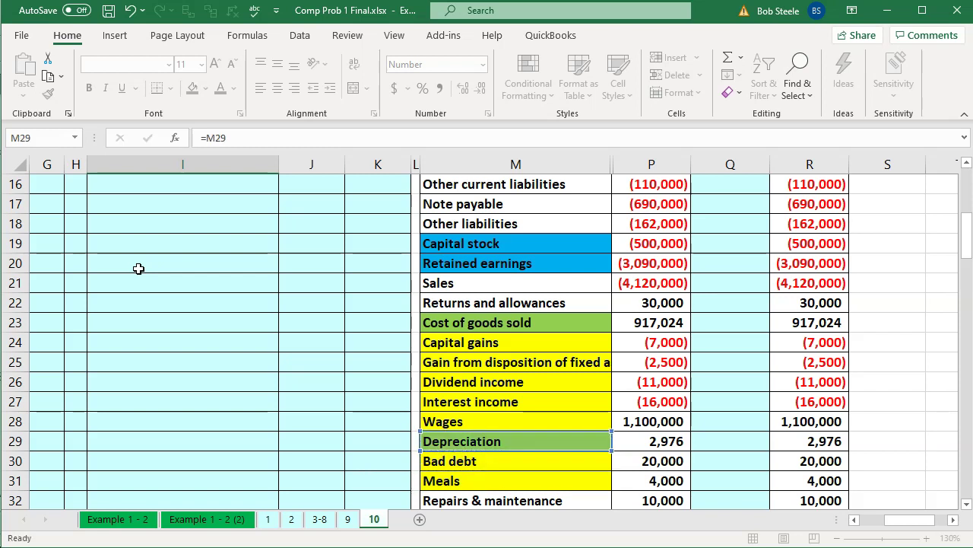
pyautogui.press('Down')
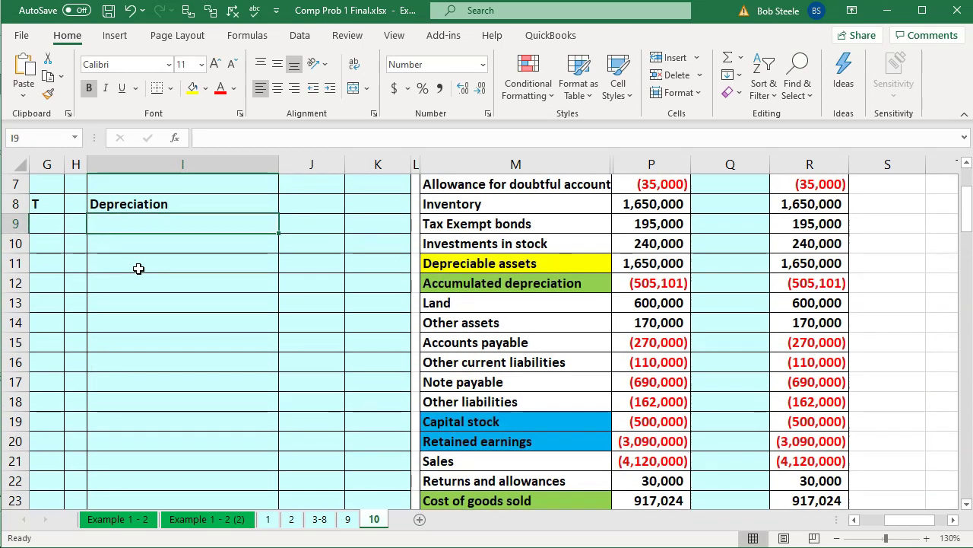
# Link account cell I9 to the Cost of goods sold account name in M23.
pyautogui.write('=')
pyautogui.press('Down')
pyautogui.press('Down')
pyautogui.press('Down')
pyautogui.press('Down')
pyautogui.press('Down')
pyautogui.press('Down')
pyautogui.press('Down')
pyautogui.press('Down')
pyautogui.press('Down')
pyautogui.press('Down')
pyautogui.press('Down')
pyautogui.press('Down')
pyautogui.press('Down')
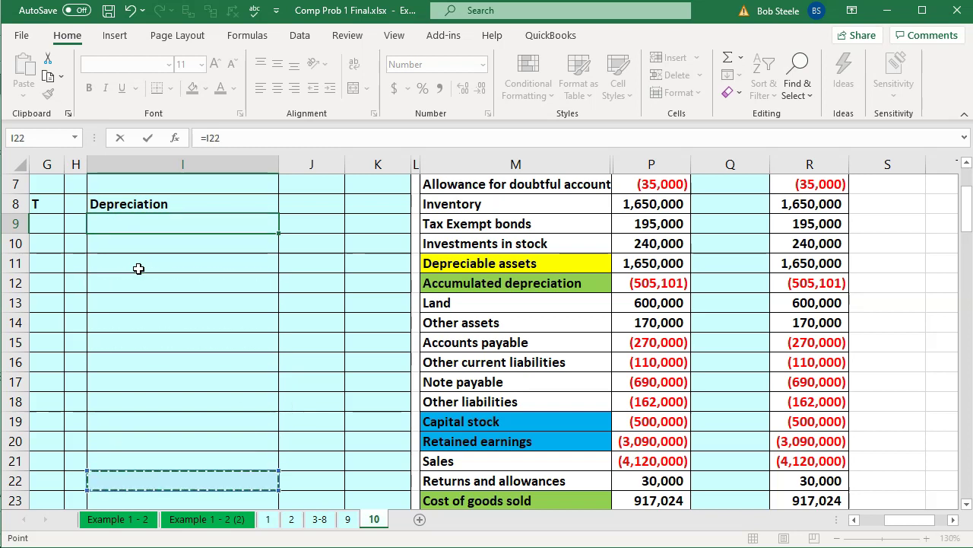
pyautogui.press('Down')
pyautogui.press('Down')
pyautogui.press('Right')
pyautogui.press('Right')
pyautogui.press('Right')
pyautogui.press('Right')
pyautogui.press('Up')
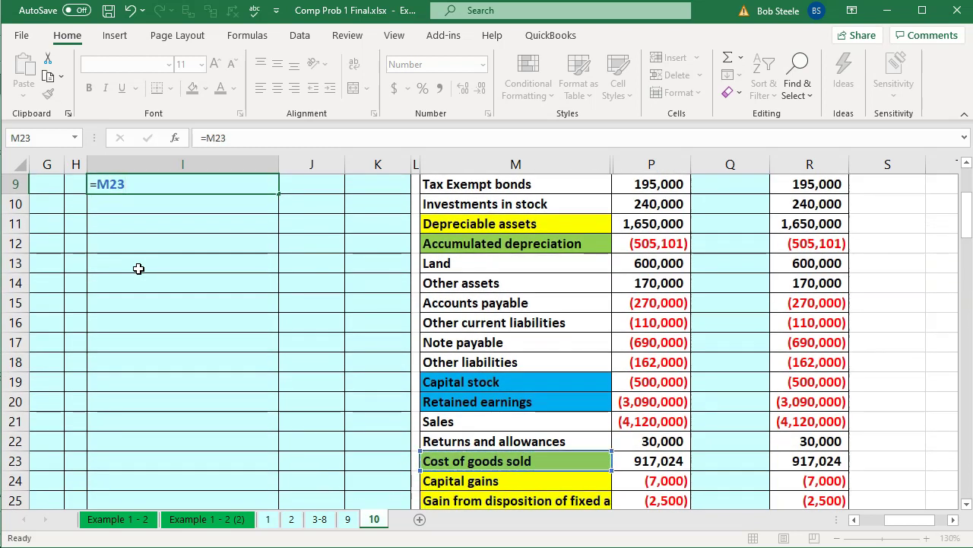
pyautogui.press('Return')
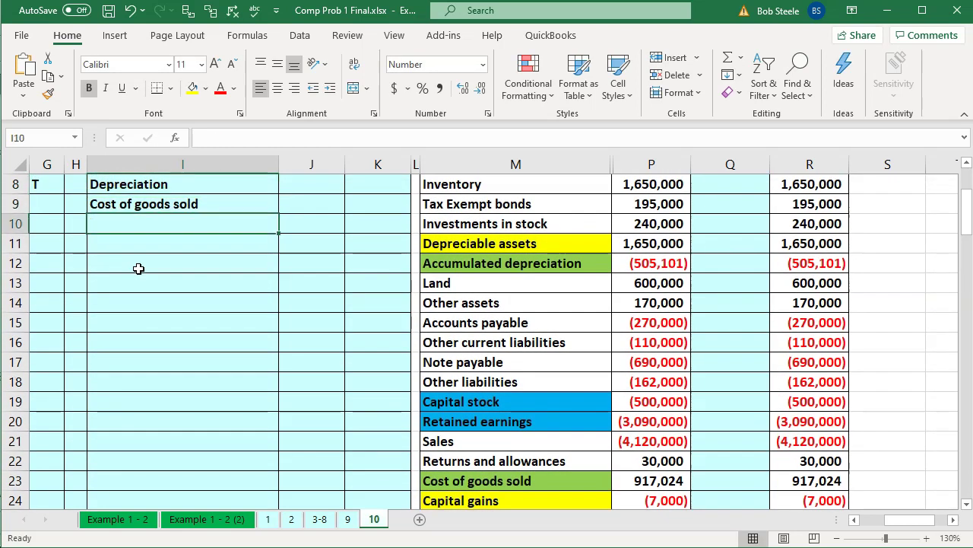
# Link account cell I10 to the Accumulated depreciation account name in M12.
pyautogui.write('=')
pyautogui.press('Right')
pyautogui.press('Right')
pyautogui.press('Right')
pyautogui.press('Right')
pyautogui.press('Down')
pyautogui.press('Down')
pyautogui.press('Return')
pyautogui.scroll(1, 138, 269)
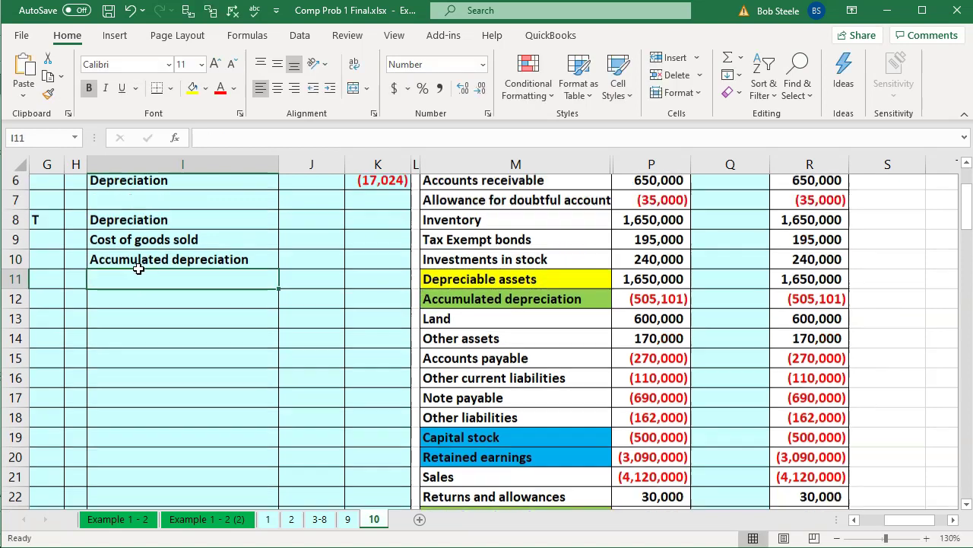
# Add a note to cell G8 reading "Reveres book depreciation so we can record tax depreciation".
pyautogui.click(365, 243)
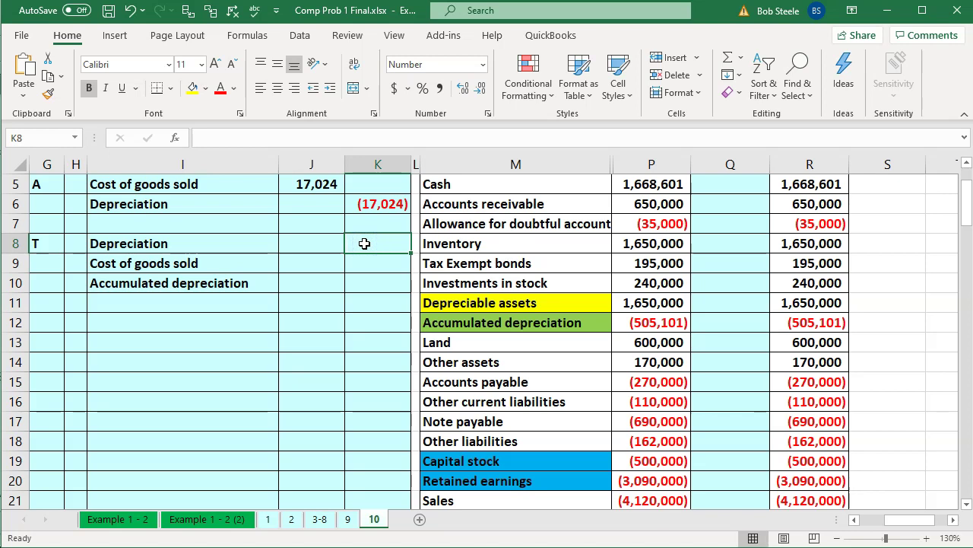
pyautogui.rightClick(47, 244)
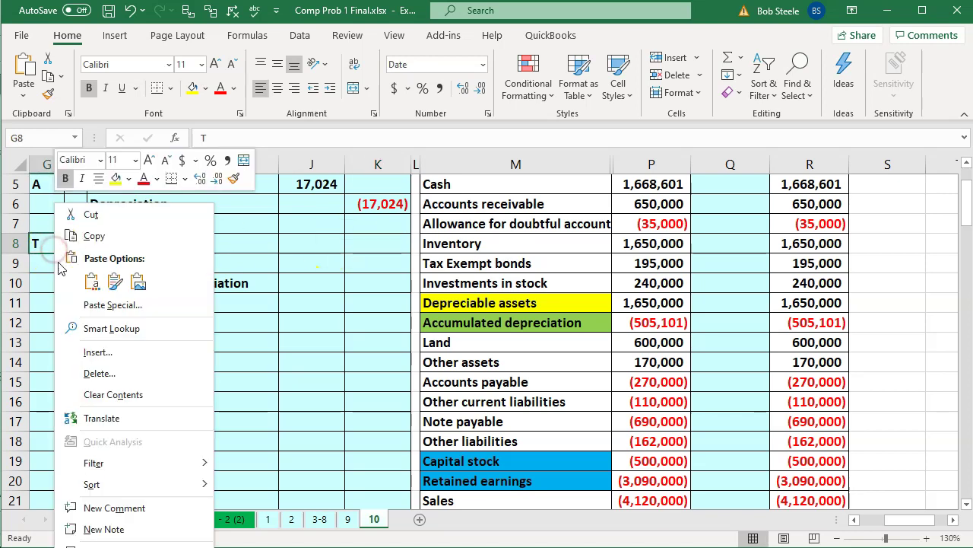
pyautogui.click(86, 530)
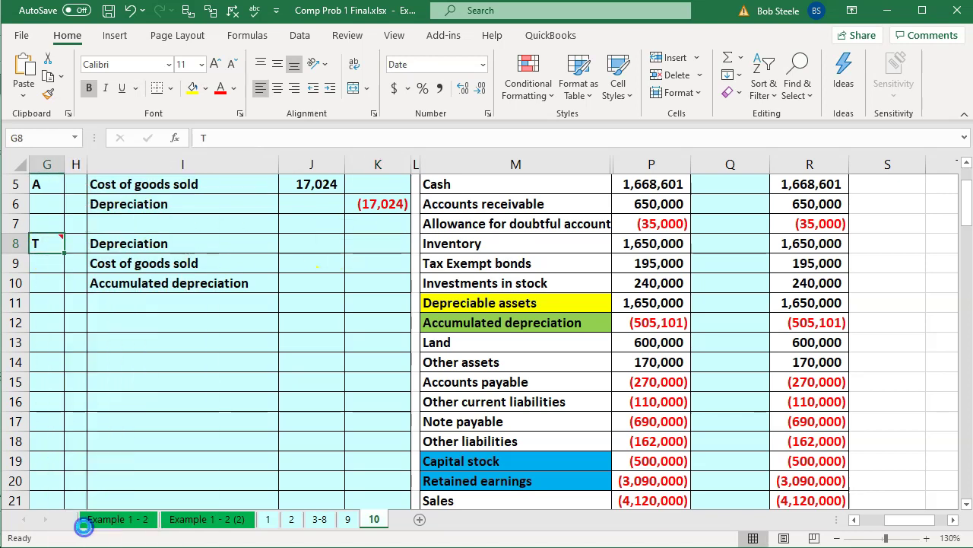
pyautogui.write('Re')
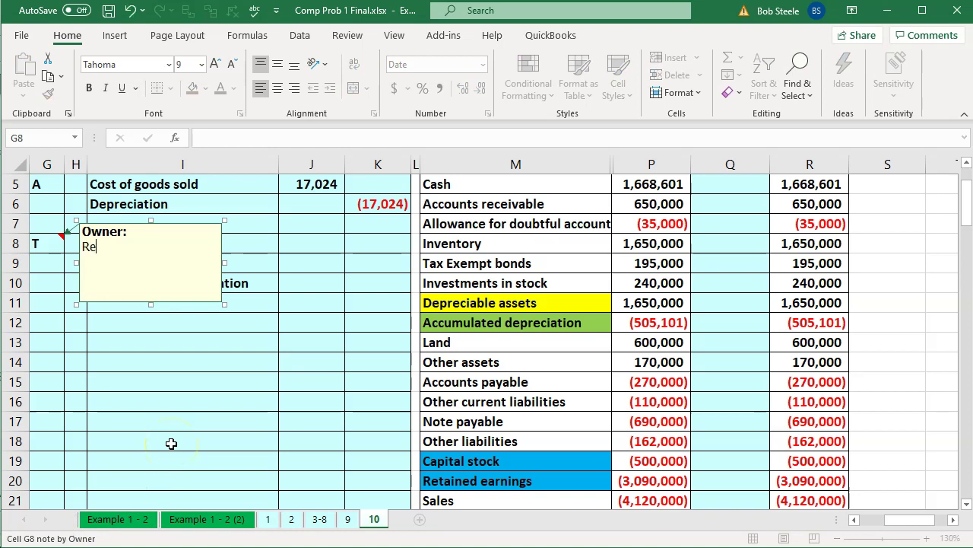
pyautogui.write('veres book depreciation so wa cl')
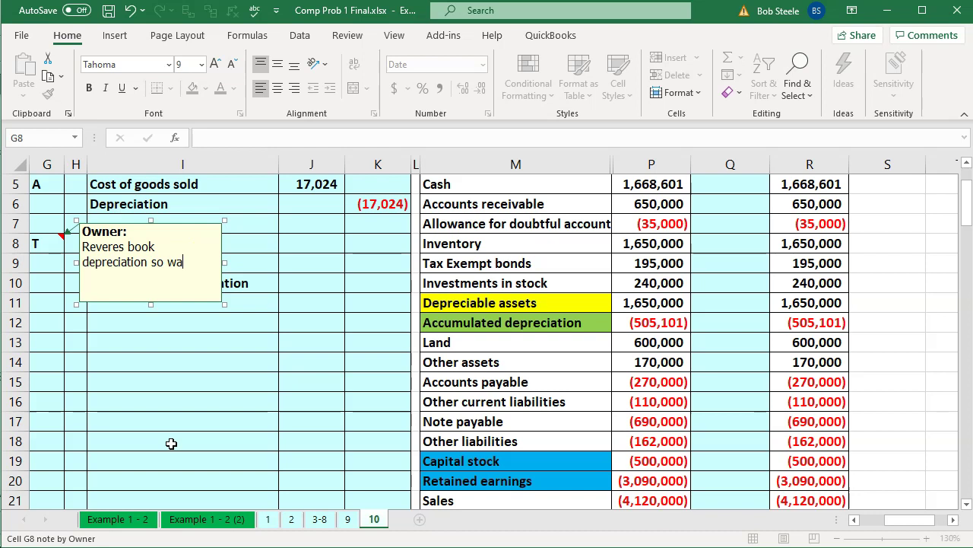
pyautogui.press('BackSpace')
pyautogui.write('can record tax depreciation')
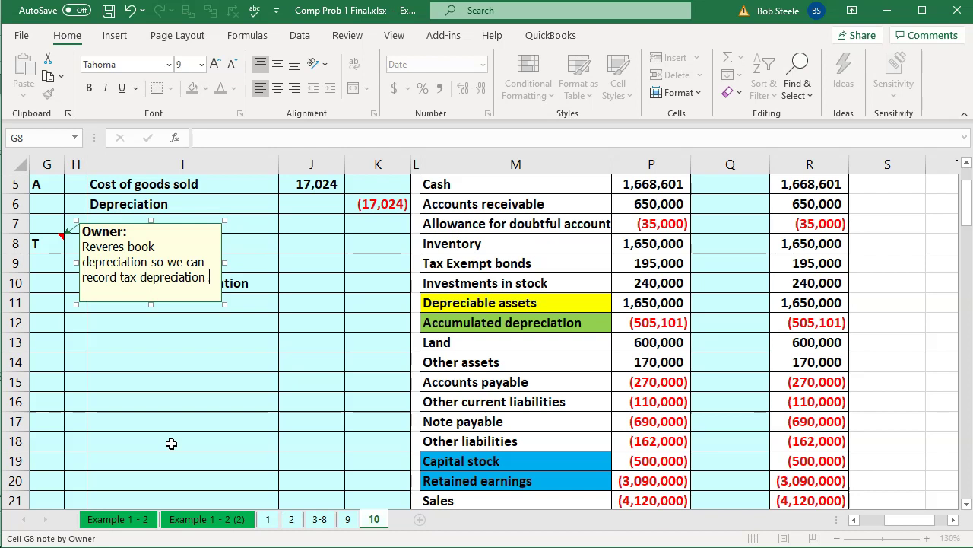
pyautogui.click(171, 443)
pyautogui.scroll(1, 171, 445)
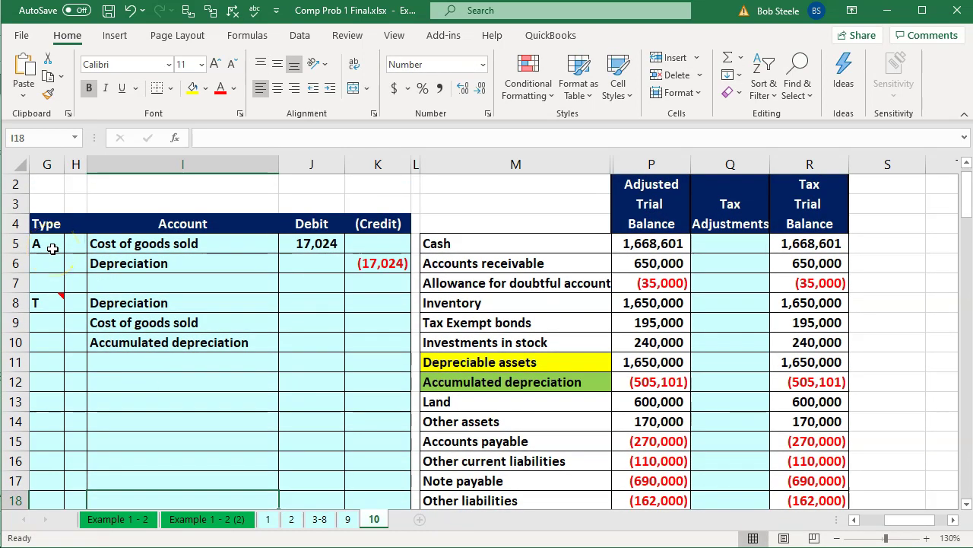
pyautogui.scroll(-1, 53, 248)
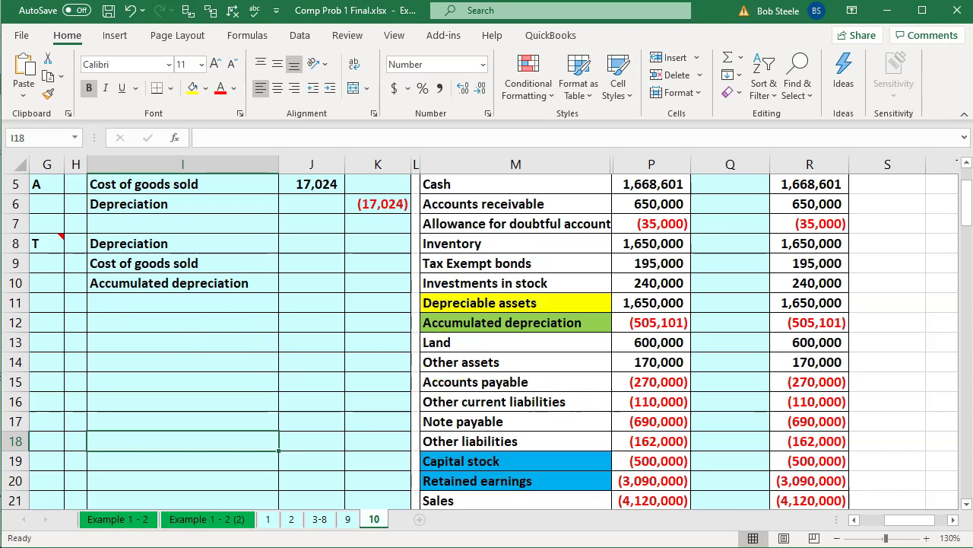
# Switch to Lacerte and examine the current depreciation in the 2019 Book Depreciation Schedule.
pyautogui.click(679, 533)
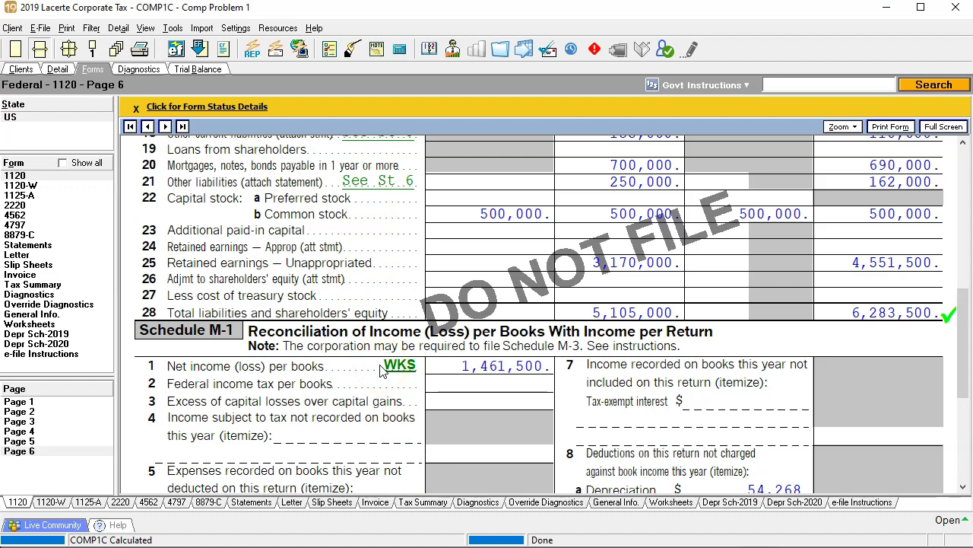
pyautogui.scroll(-3, 383, 369)
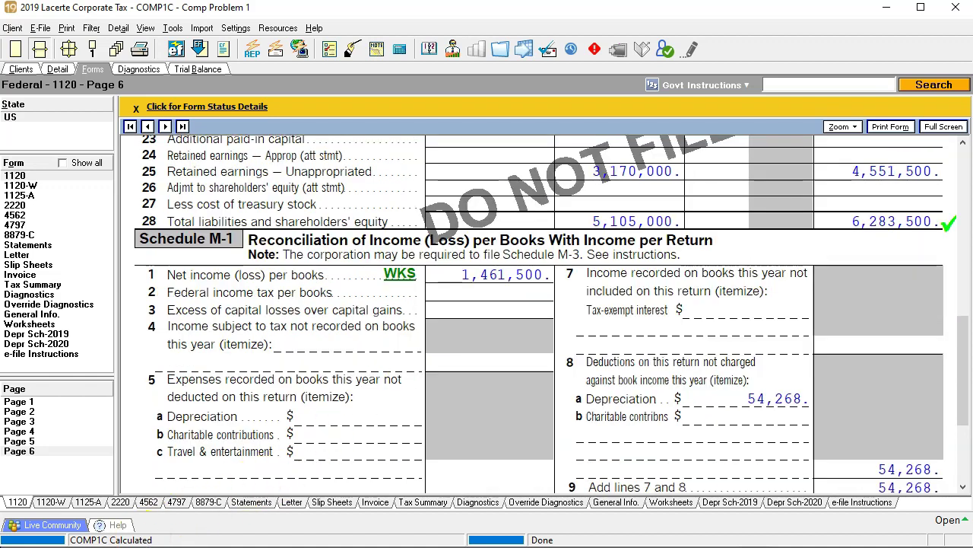
pyautogui.click(35, 333)
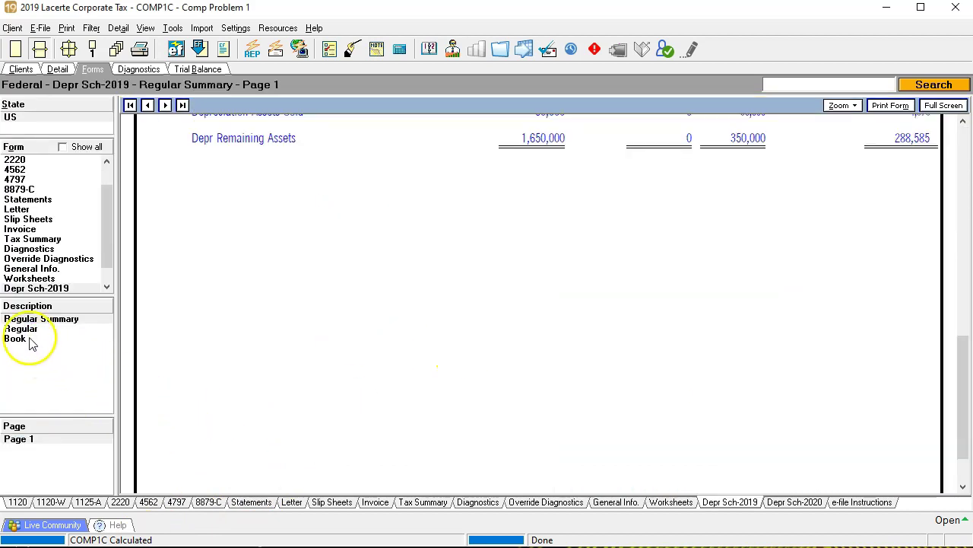
pyautogui.click(30, 338)
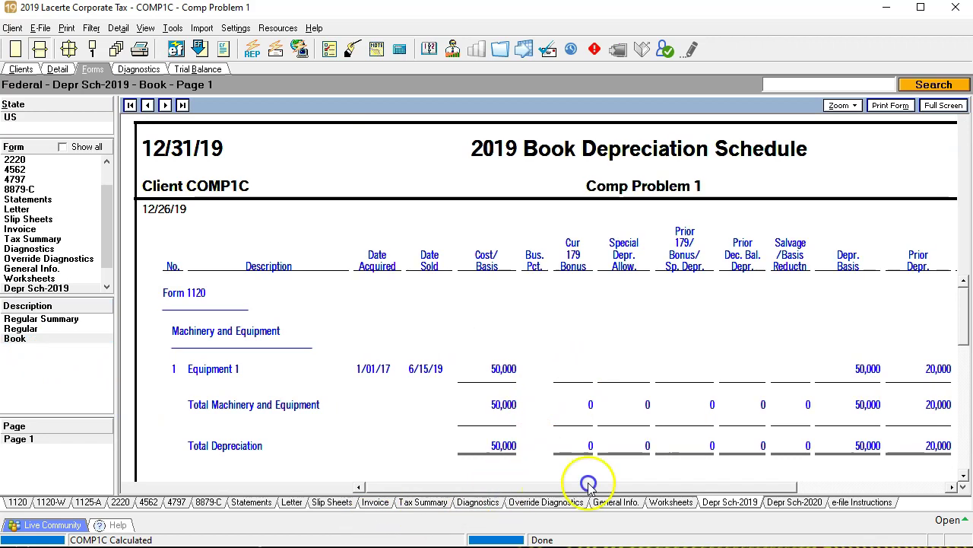
pyautogui.moveTo(586, 485); pyautogui.dragTo(741, 485)
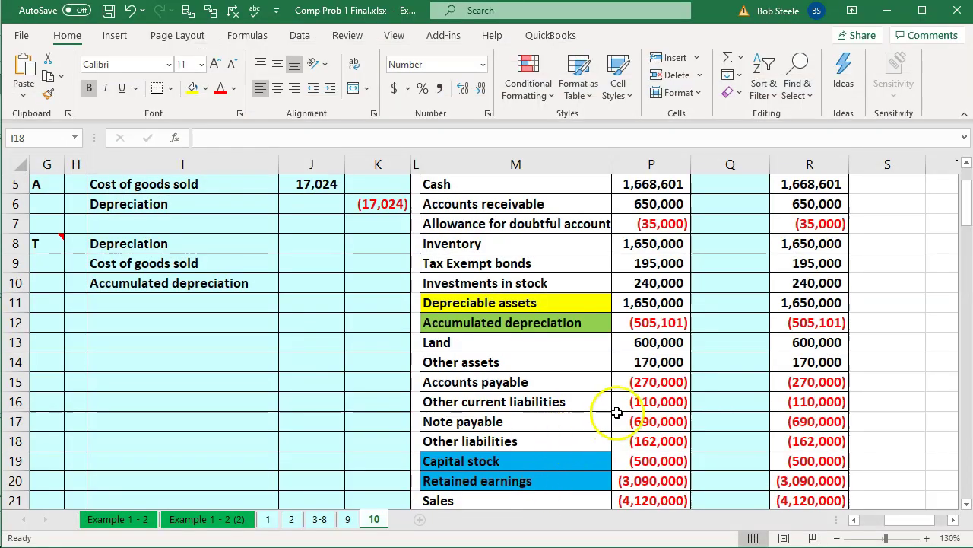
# In the Excel worksheet, enter a credit of -2976 for Depreciation in K8 of the T entry.
pyautogui.click(625, 409)
pyautogui.scroll(-3, 625, 408)
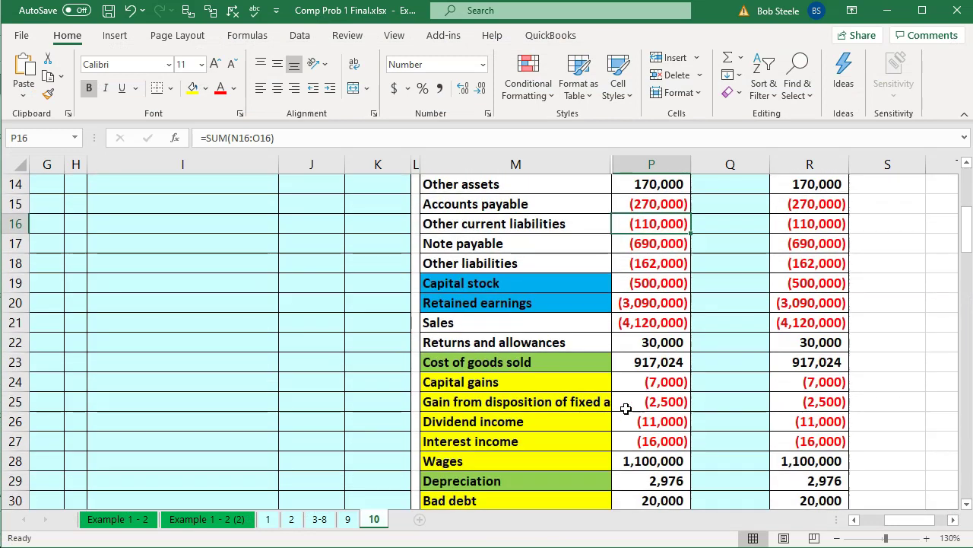
pyautogui.click(634, 482)
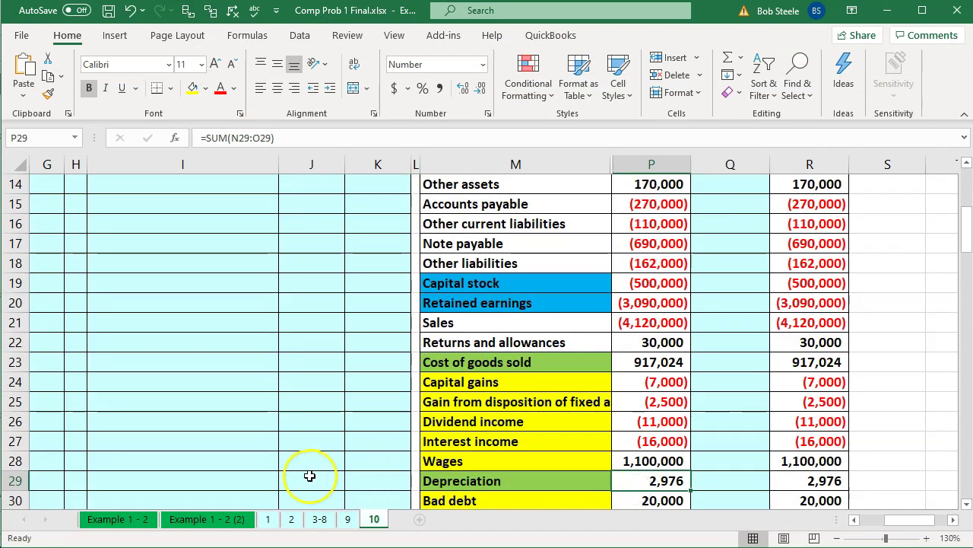
pyautogui.scroll(4, 310, 475)
pyautogui.click(299, 300)
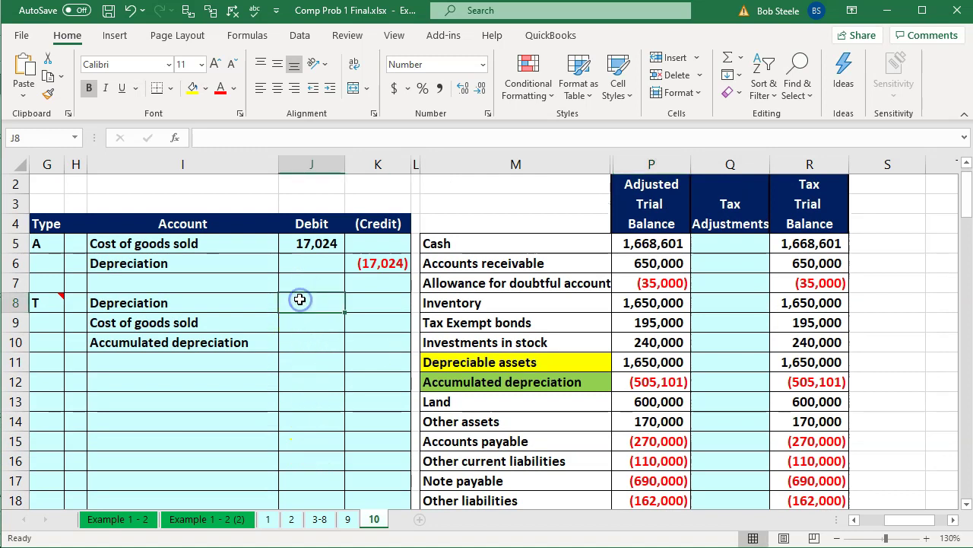
pyautogui.press('Tab')
pyautogui.write('-')
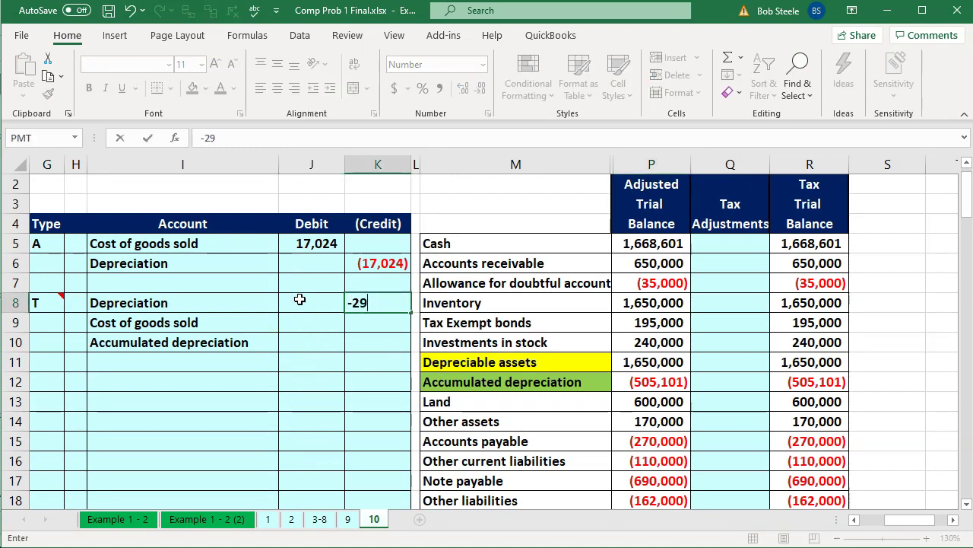
pyautogui.press('Return')
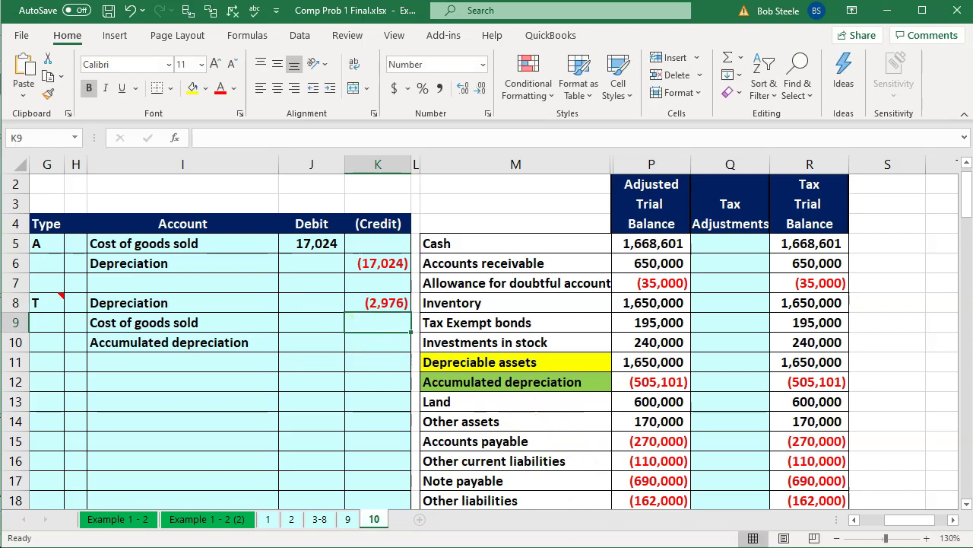
# Look up Equipment 2's current book depreciation in Lacerte and enter -235714 as the Cost of goods sold credit in Excel cell K9.
pyautogui.hotkey('alt', 'Tab')
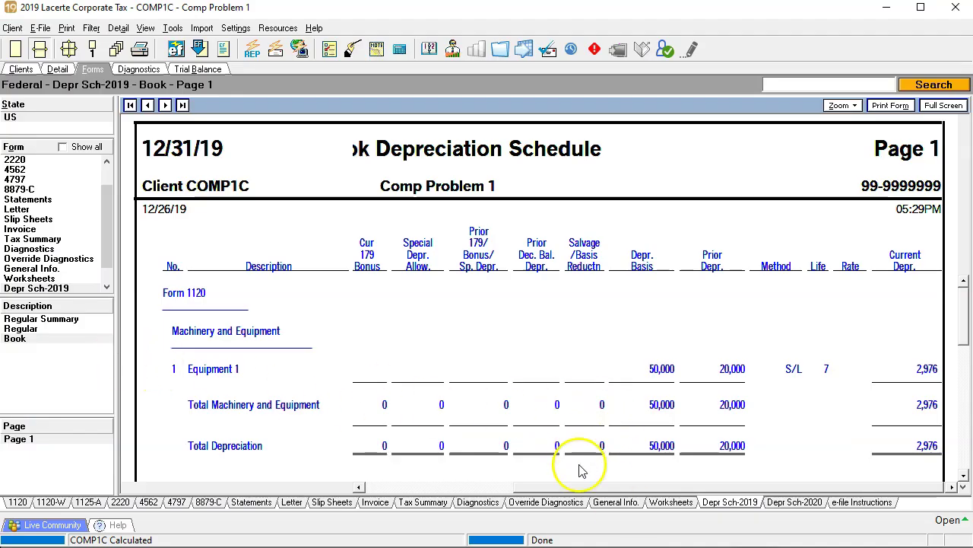
pyautogui.moveTo(962, 315); pyautogui.dragTo(967, 376)
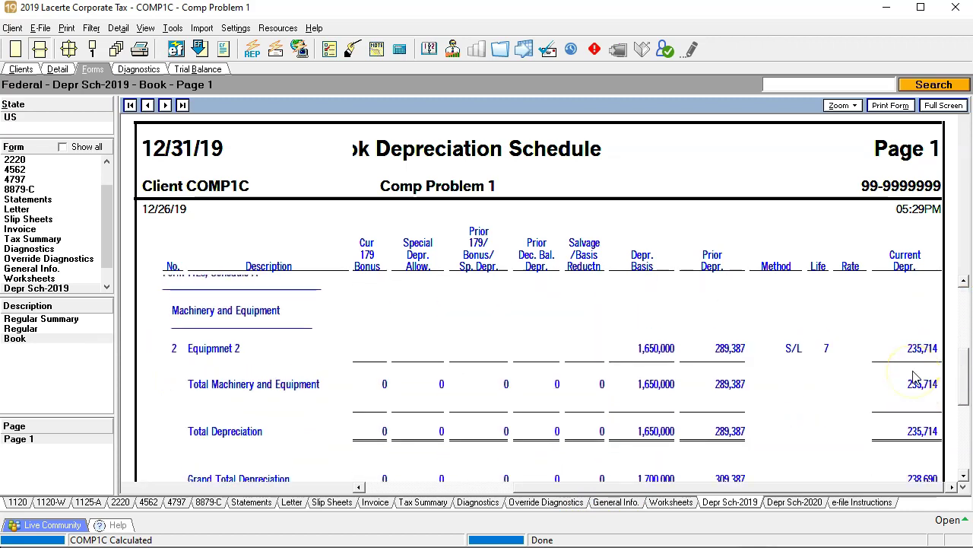
pyautogui.hotkey('alt', 'Tab')
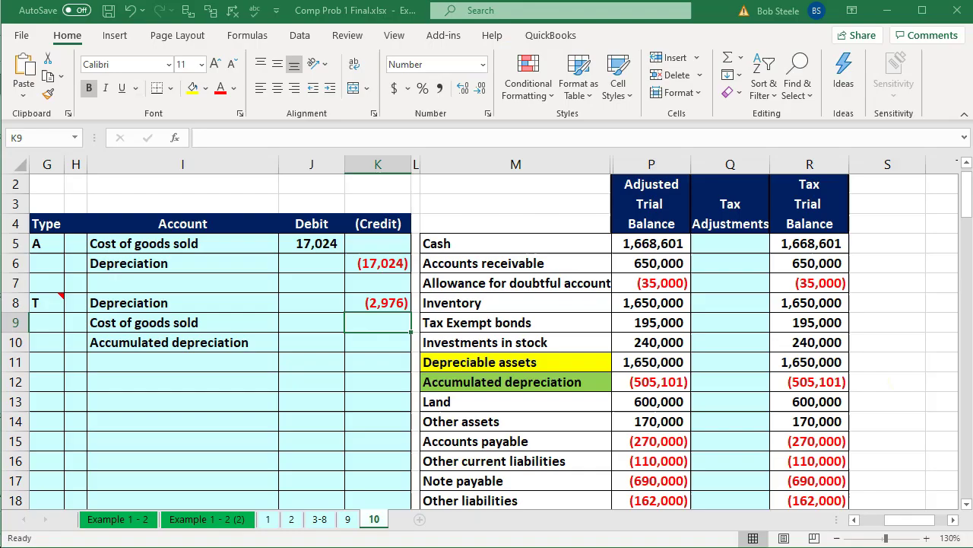
pyautogui.write('-235714')
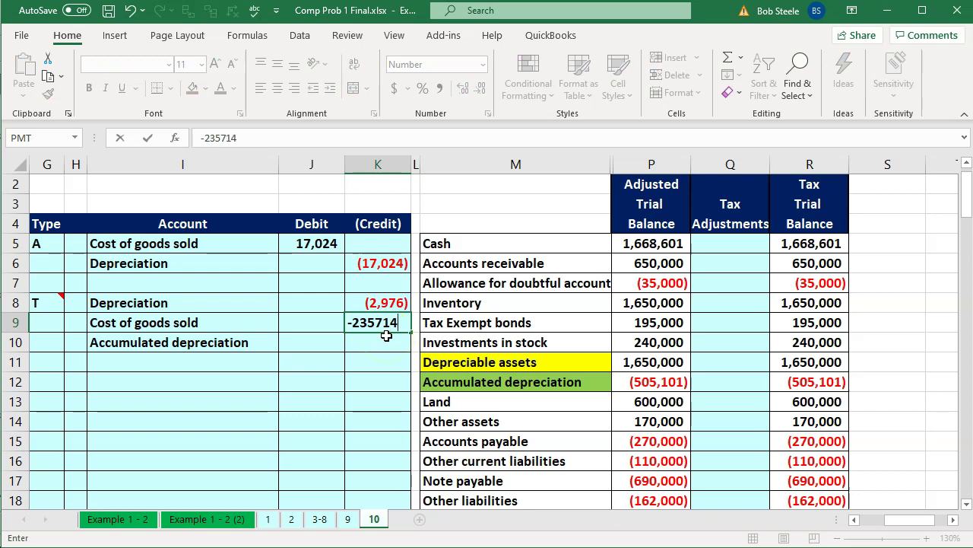
pyautogui.press('Return')
# Enter the Accumulated depreciation debit in J10 as the negative SUM of J8:K9.
pyautogui.write('-')
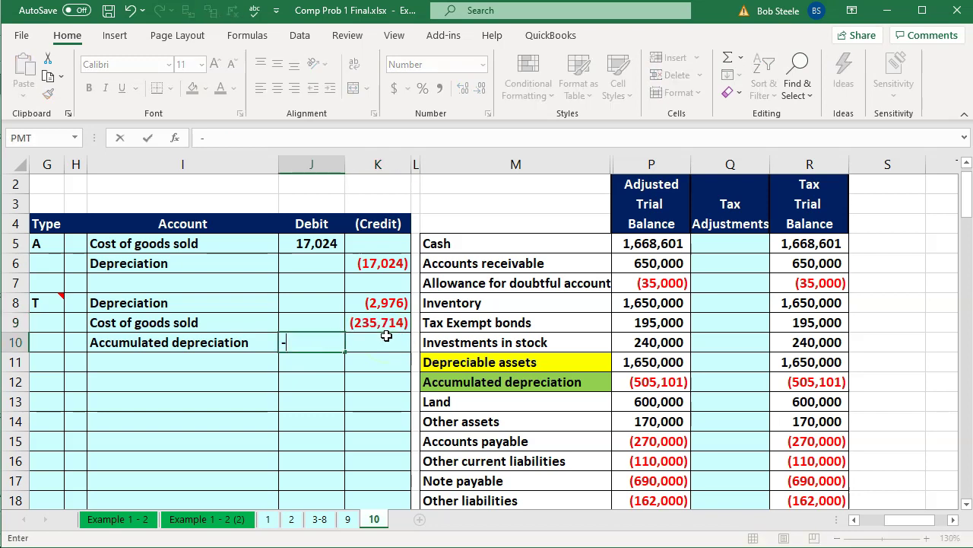
pyautogui.write('sum(')
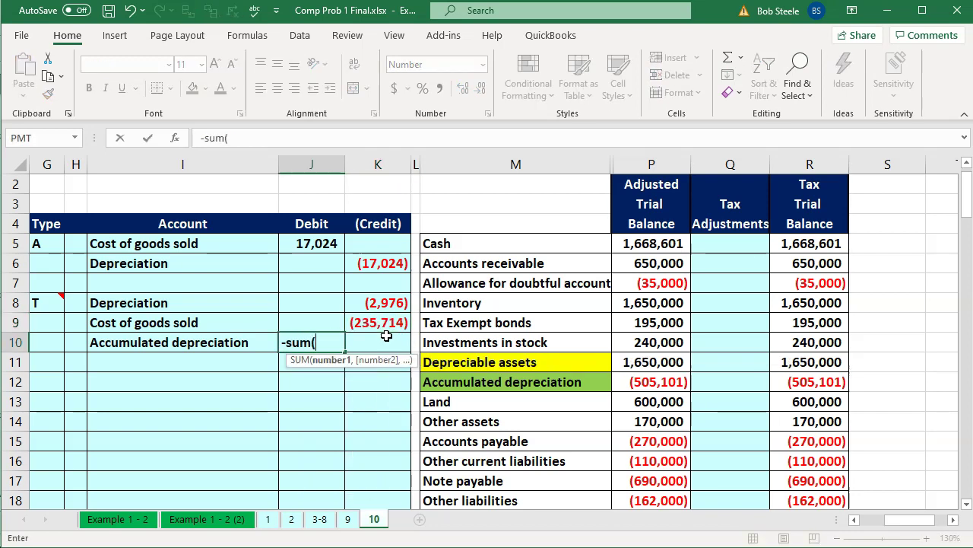
pyautogui.press('Up')
pyautogui.press('Up')
pyautogui.hotkey('shift', 'Right')
pyautogui.hotkey('shift', 'Down')
pyautogui.press('Return')
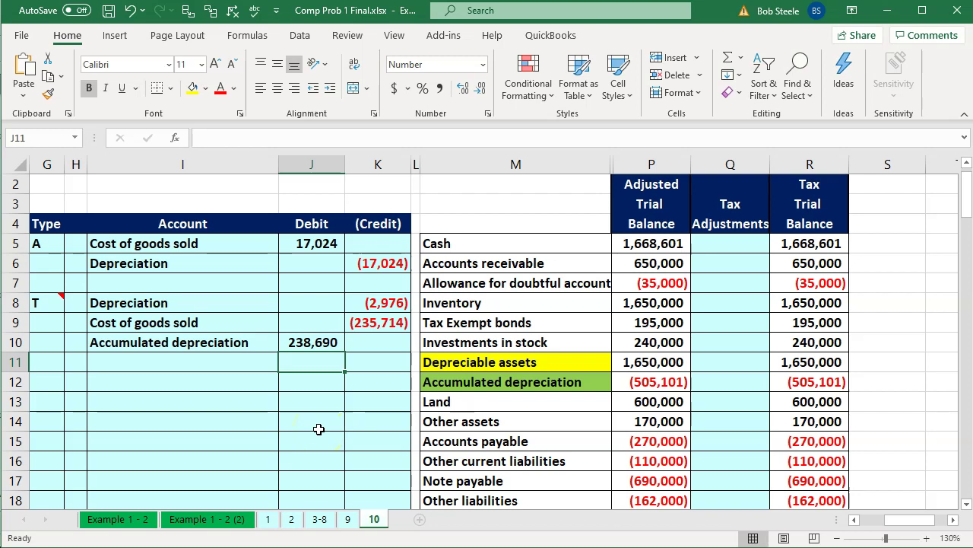
# Post the Depreciation tax adjustment by linking Q29 to the credit in K8.
pyautogui.press('Down')
pyautogui.press('Down')
pyautogui.press('Down')
pyautogui.press('Down')
pyautogui.press('Down')
pyautogui.press('Down')
pyautogui.press('Down')
pyautogui.press('Down')
pyautogui.press('Down')
pyautogui.press('Down')
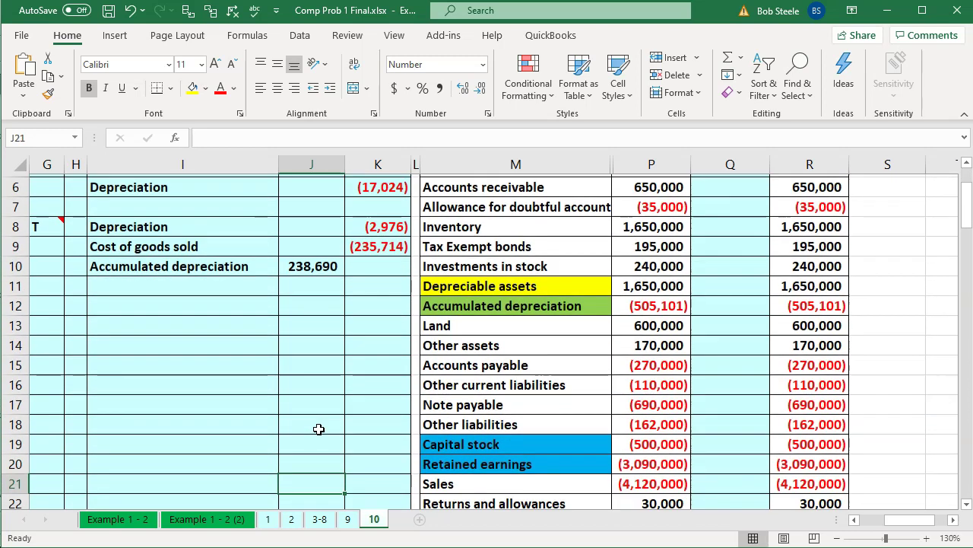
pyautogui.press('Down')
pyautogui.press('Down')
pyautogui.press('Down')
pyautogui.press('Down')
pyautogui.press('Down')
pyautogui.press('Down')
pyautogui.press('Down')
pyautogui.press('Down')
pyautogui.press('Down')
pyautogui.press('Right')
pyautogui.press('Right')
pyautogui.press('Right')
pyautogui.press('Right')
pyautogui.press('Right')
pyautogui.press('Up')
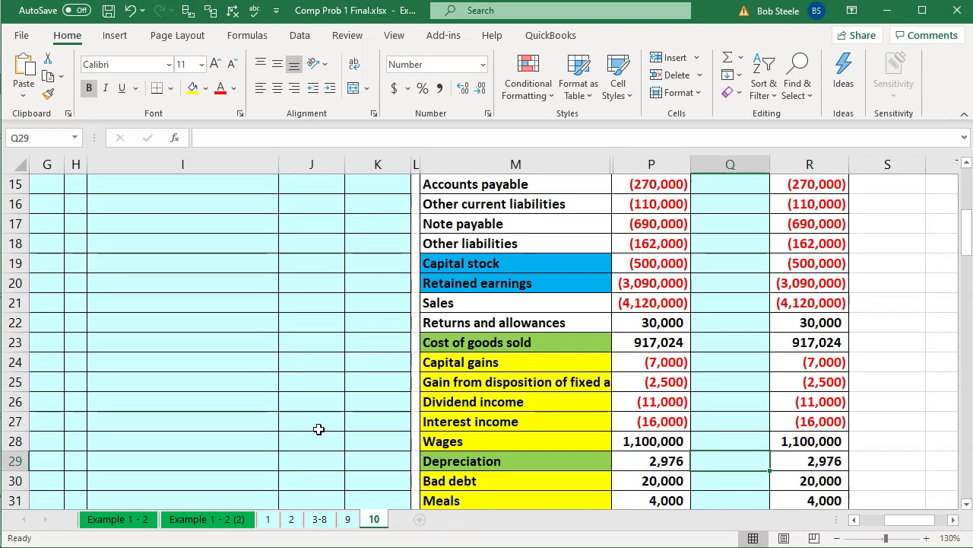
pyautogui.write('=')
pyautogui.press('Left')
pyautogui.press('Left')
pyautogui.press('Left')
pyautogui.press('Left')
pyautogui.press('Left')
pyautogui.press('Up')
pyautogui.press('Up')
pyautogui.press('Up')
pyautogui.press('Up')
pyautogui.press('Up')
pyautogui.press('Up')
pyautogui.press('Up')
pyautogui.press('Up')
pyautogui.press('Up')
pyautogui.press('Up')
pyautogui.press('Up')
pyautogui.press('Up')
pyautogui.press('Up')
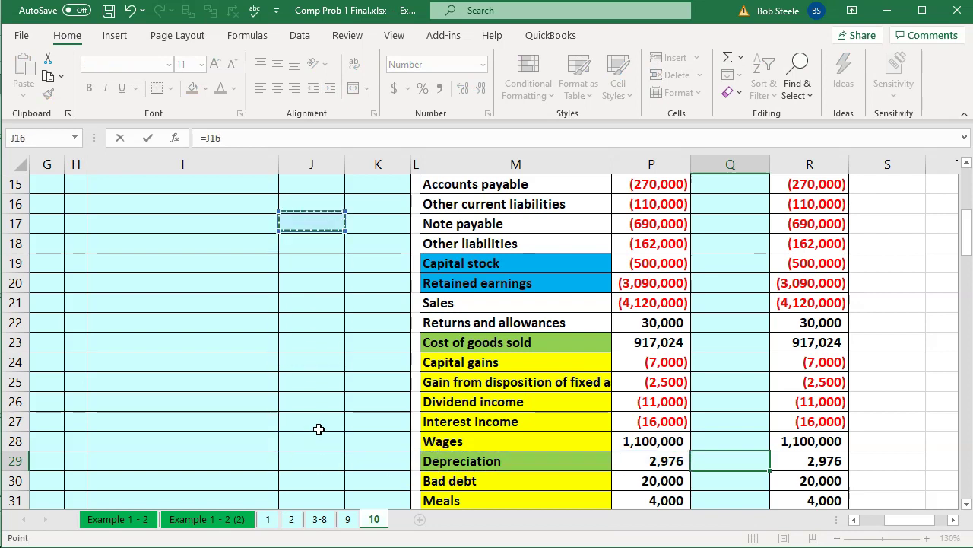
pyautogui.press('Up')
pyautogui.press('Up')
pyautogui.press('Up')
pyautogui.press('Up')
pyautogui.press('Up')
pyautogui.press('Up')
pyautogui.press('Up')
pyautogui.press('Up')
pyautogui.press('Up')
pyautogui.press('Up')
pyautogui.press('Up')
pyautogui.press('Down')
pyautogui.press('Down')
pyautogui.press('Down')
pyautogui.press('Right')
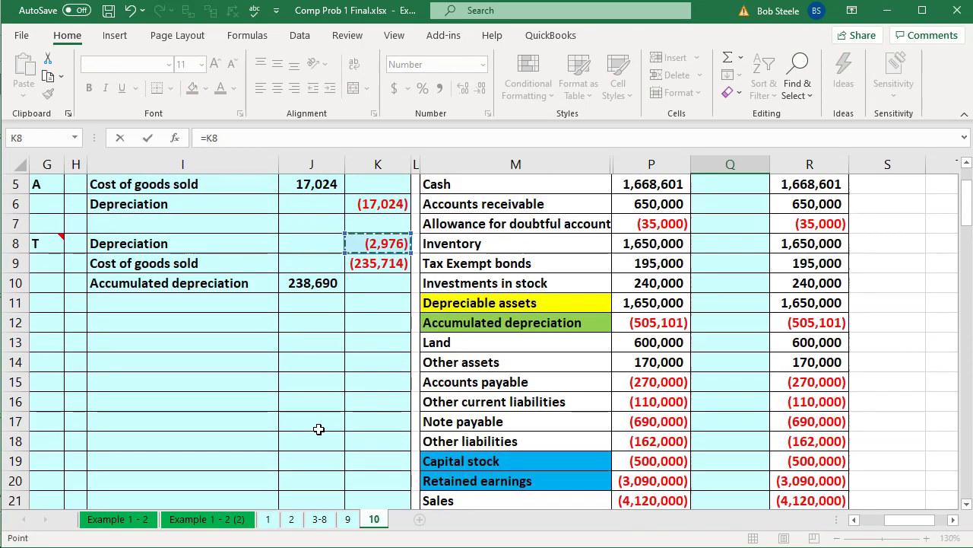
pyautogui.press('Return')
# Post the Cost of goods sold tax adjustment by linking Q23 to the credit in K9.
pyautogui.scroll(3, 319, 428)
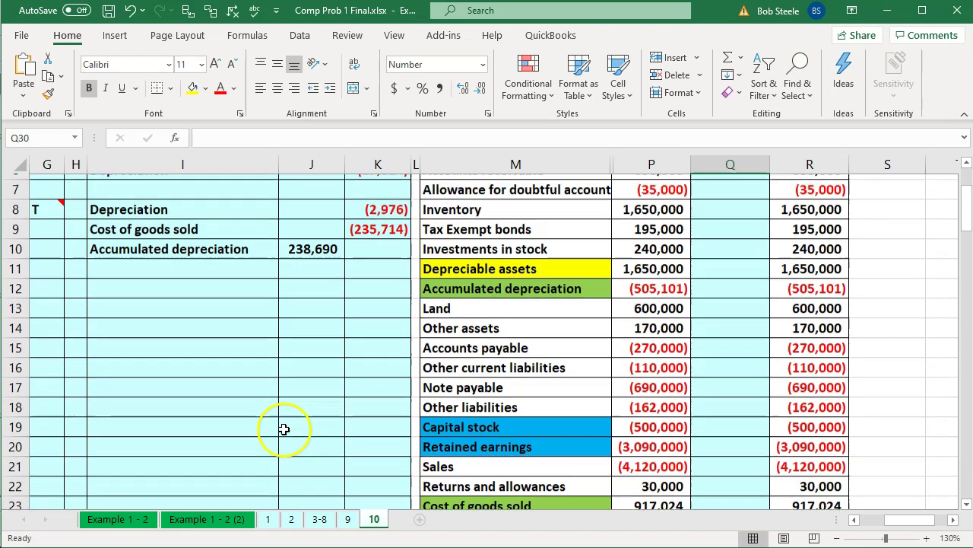
pyautogui.moveTo(215, 242); pyautogui.dragTo(373, 253)
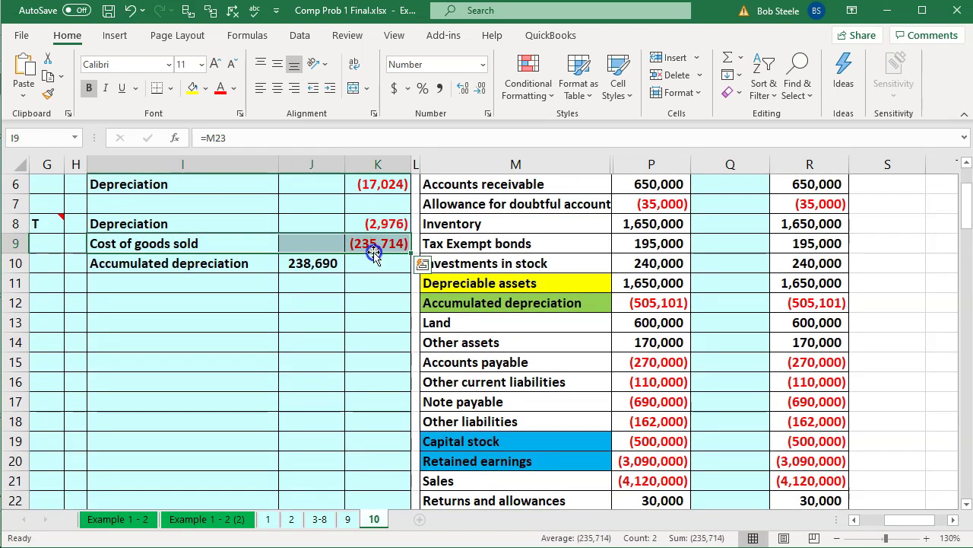
pyautogui.scroll(-2, 388, 334)
pyautogui.scroll(-2, 388, 334)
pyautogui.click(489, 343)
pyautogui.press('Right')
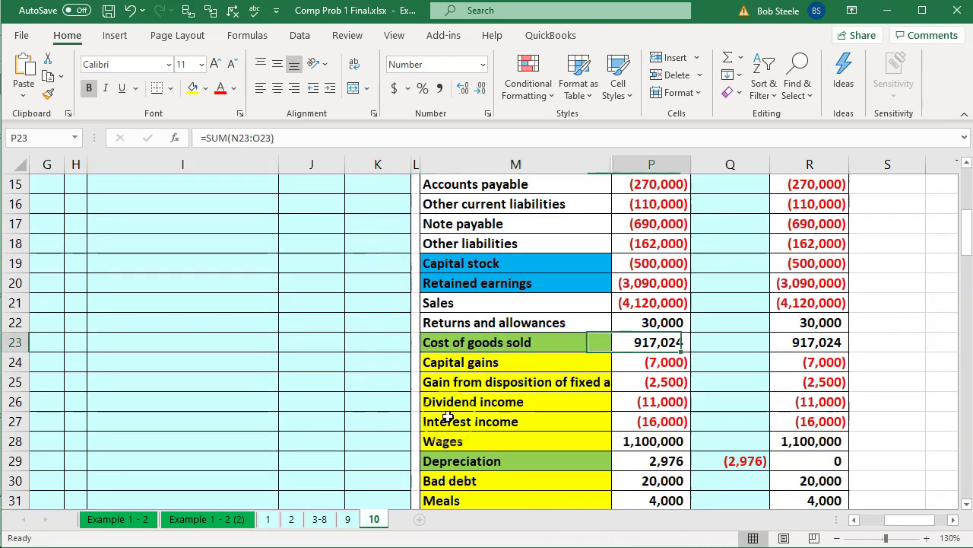
pyautogui.press('Right')
pyautogui.write('=')
pyautogui.press('Left')
pyautogui.press('Left')
pyautogui.press('Left')
pyautogui.press('Left')
pyautogui.press('Up')
pyautogui.press('Up')
pyautogui.press('Up')
pyautogui.press('Up')
pyautogui.press('Up')
pyautogui.press('Up')
pyautogui.press('Up')
pyautogui.press('Up')
pyautogui.press('Up')
pyautogui.press('Up')
pyautogui.press('Up')
pyautogui.press('Up')
pyautogui.press('Up')
pyautogui.press('Up')
pyautogui.press('Up')
pyautogui.press('Up')
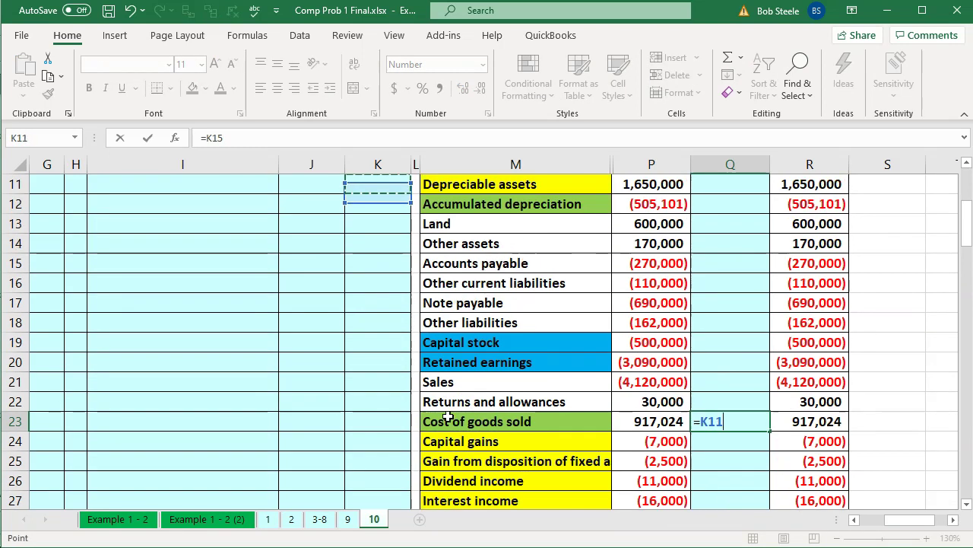
pyautogui.press('Down')
pyautogui.press('Down')
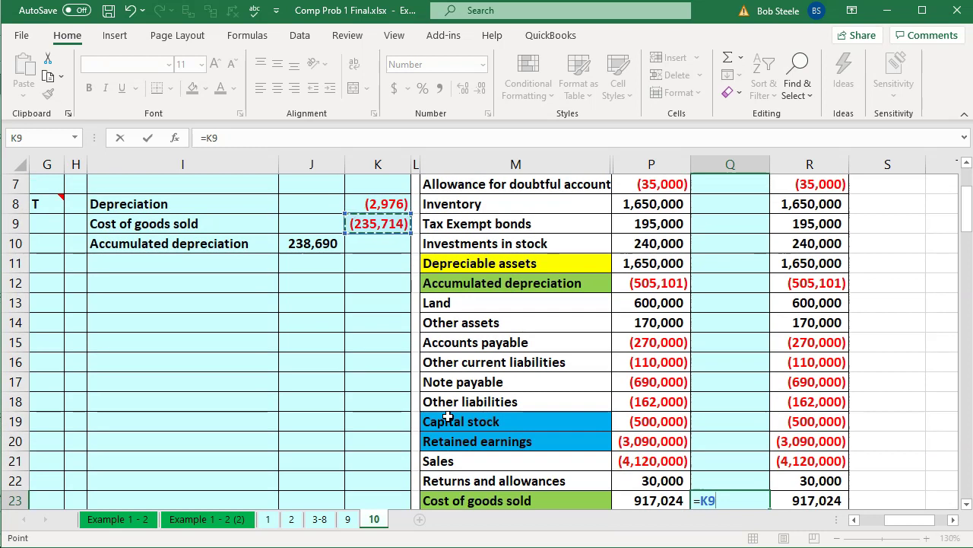
pyautogui.press('Return')
pyautogui.scroll(-4, 450, 411)
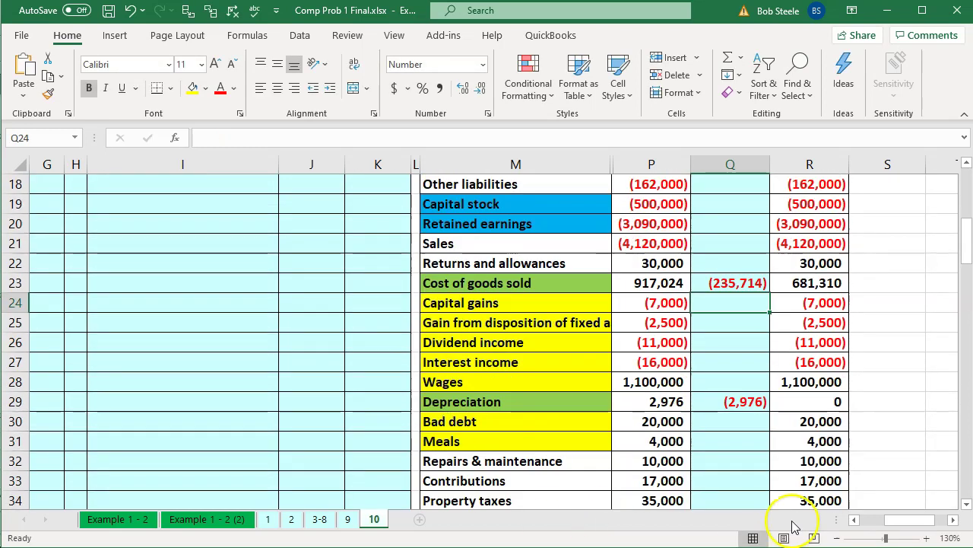
# Post the Accumulated depreciation tax adjustment by linking Q12 to the debit in J10.
pyautogui.click(810, 403)
pyautogui.click(812, 285)
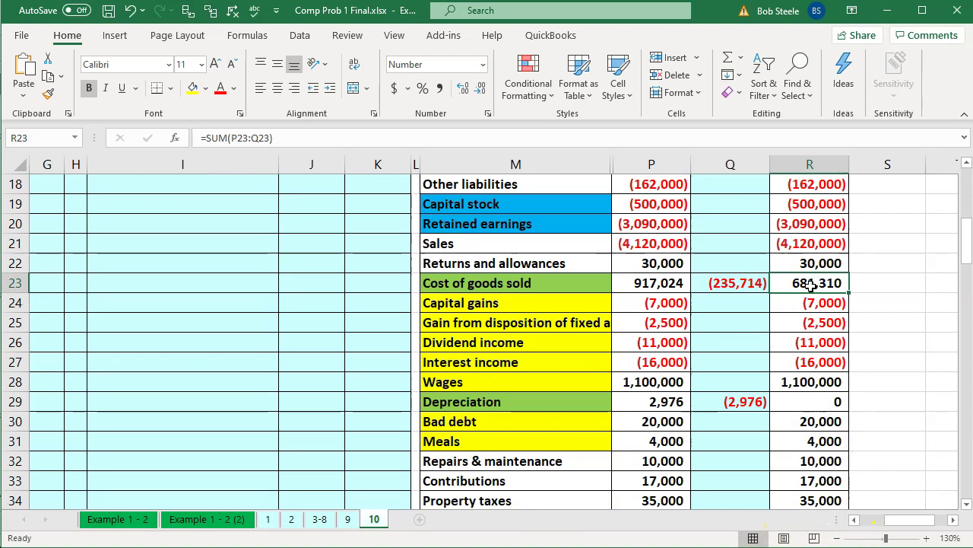
pyautogui.scroll(4, 797, 326)
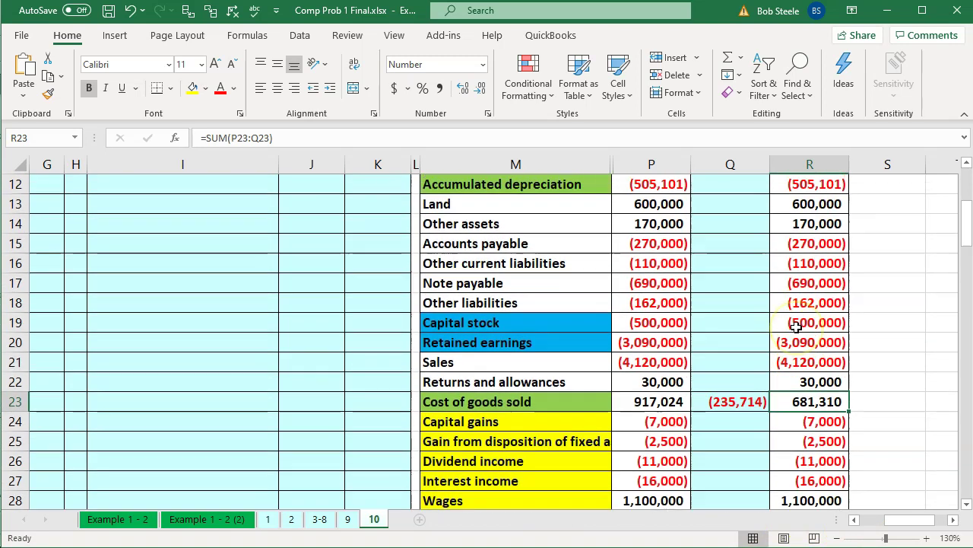
pyautogui.click(745, 307)
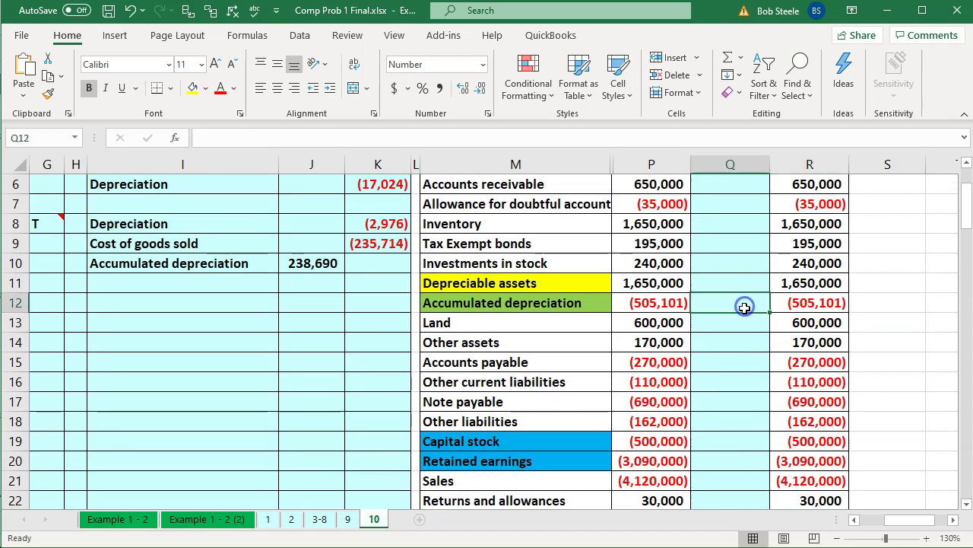
pyautogui.write('=')
pyautogui.press('Left')
pyautogui.press('Left')
pyautogui.press('Left')
pyautogui.press('Left')
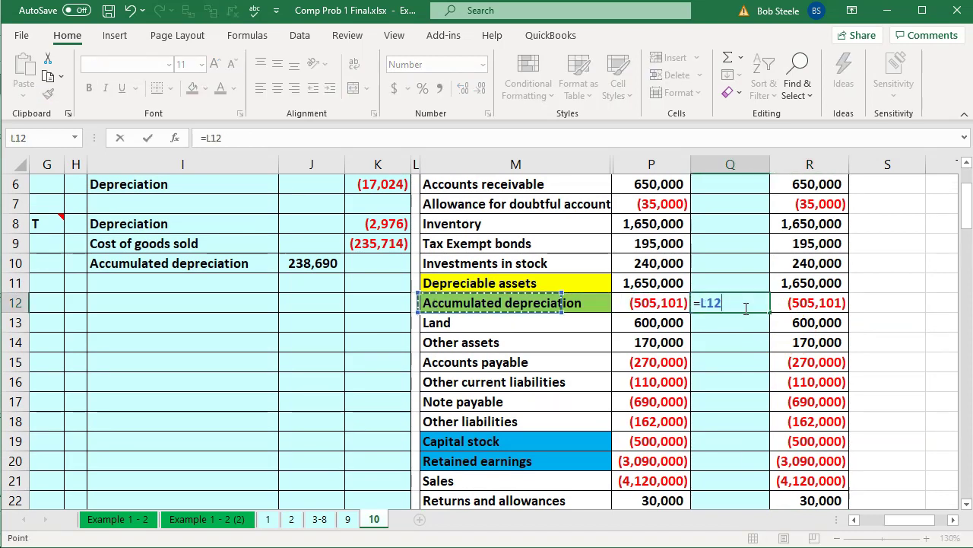
pyautogui.press('Up')
pyautogui.press('Up')
pyautogui.press('Return')
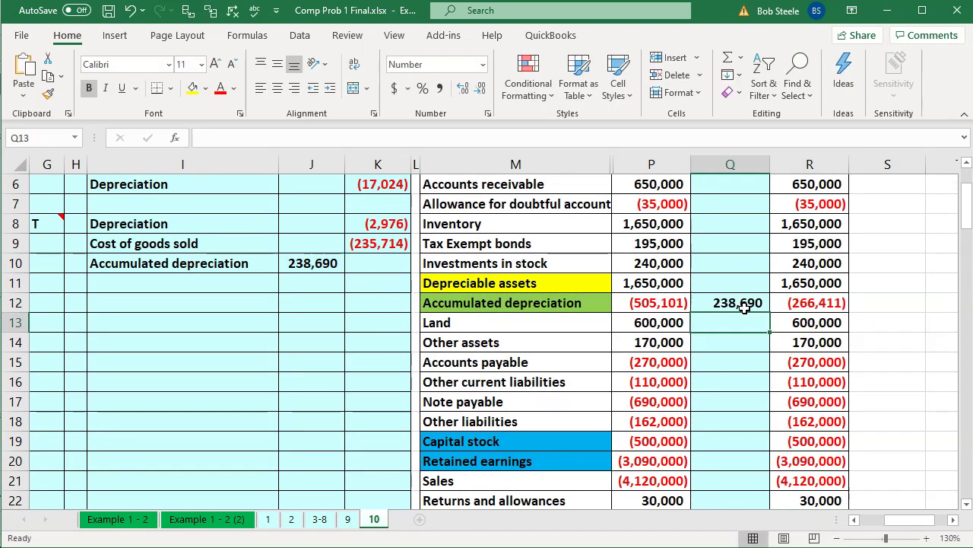
pyautogui.click(813, 303)
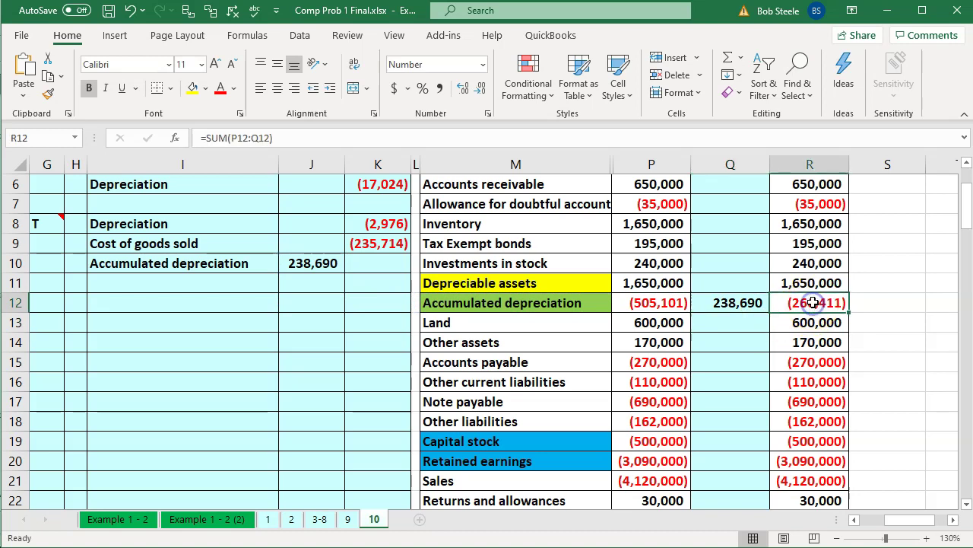
pyautogui.moveTo(841, 280); pyautogui.dragTo(837, 295)
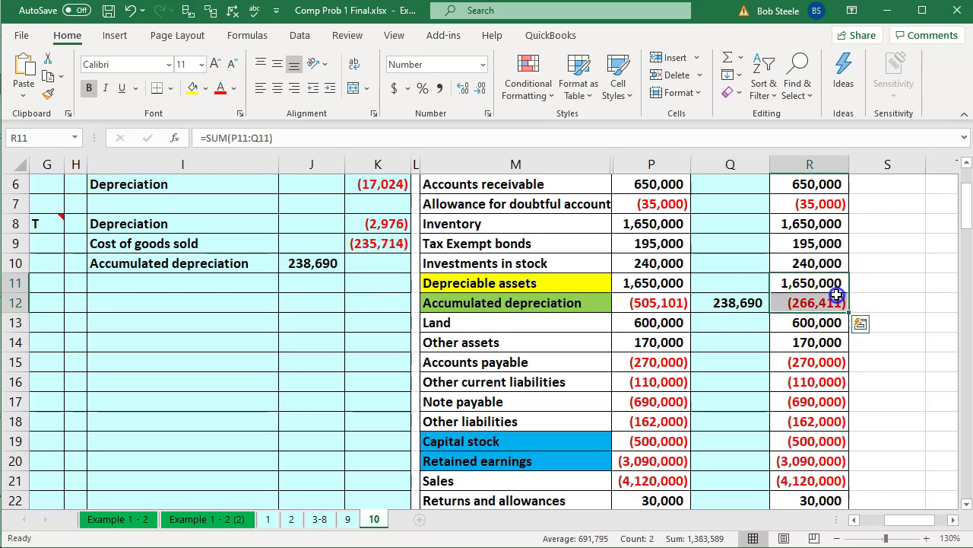
# Set up the tax depreciation entry's account names by linking I12:I14 to the Depreciation, Cost of goods sold and Accumulated depreciation names in I8:I10.
pyautogui.click(204, 309)
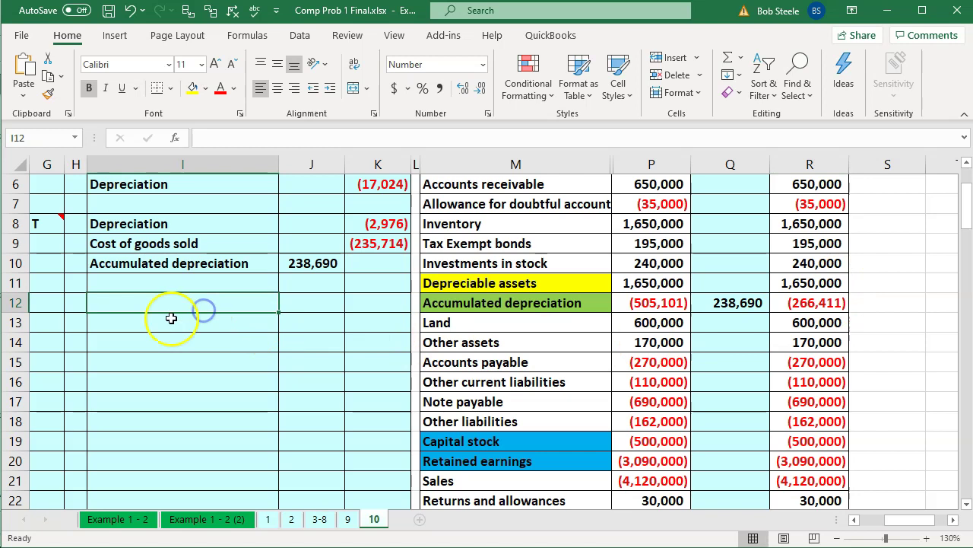
pyautogui.write('=')
pyautogui.press('Up')
pyautogui.press('Up')
pyautogui.press('Up')
pyautogui.press('Up')
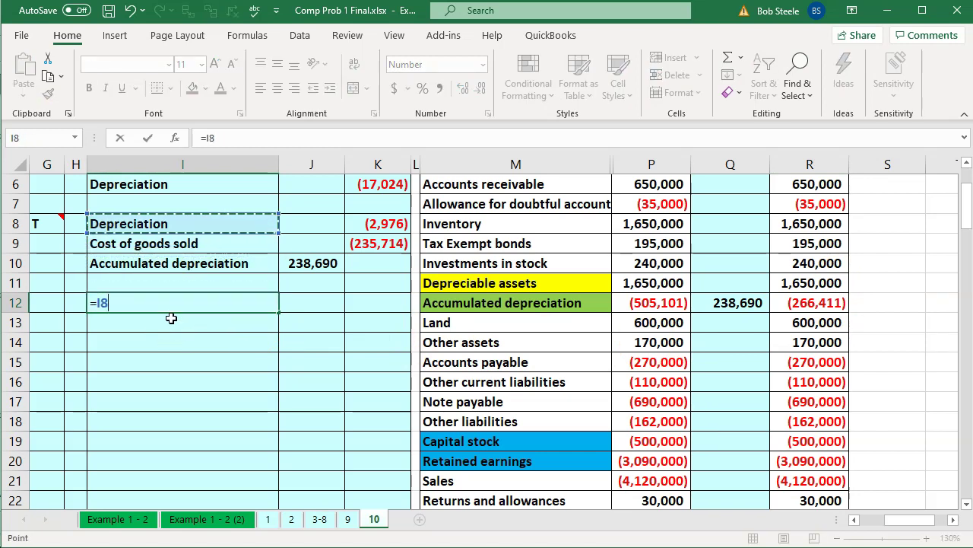
pyautogui.press('Return')
pyautogui.write('+')
pyautogui.press('Up')
pyautogui.press('Up')
pyautogui.press('Up')
pyautogui.press('Up')
pyautogui.press('Return')
pyautogui.write('+')
pyautogui.press('Up')
pyautogui.press('Up')
pyautogui.press('Up')
pyautogui.press('Up')
pyautogui.press('Return')
# Mark the new entry with T in G12 and attach a note about recording tax depreciation.
pyautogui.press('Left')
pyautogui.press('Up')
pyautogui.press('Up')
pyautogui.press('Left')
pyautogui.press('Left')
pyautogui.press('Up')
pyautogui.press('Right')
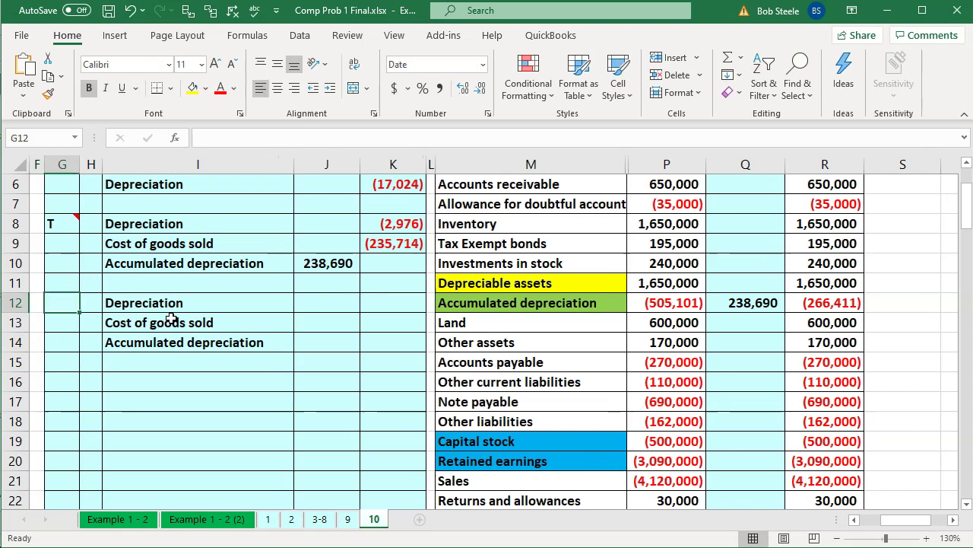
pyautogui.write('T')
pyautogui.press('Return')
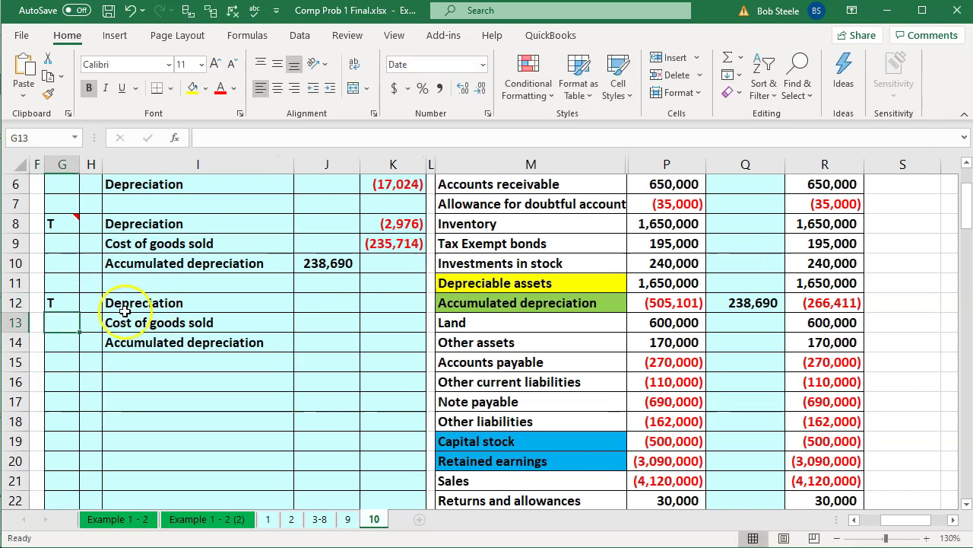
pyautogui.rightClick(70, 303)
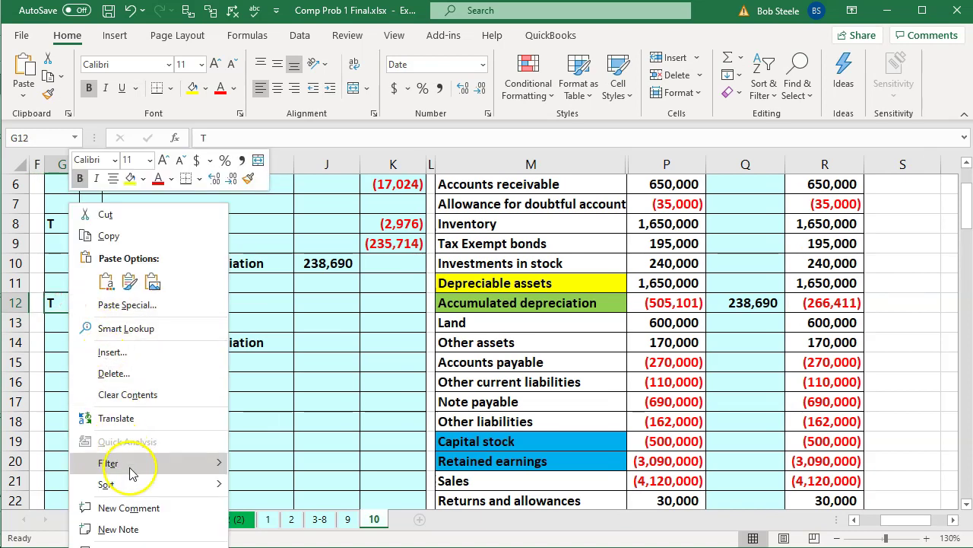
pyautogui.click(137, 529)
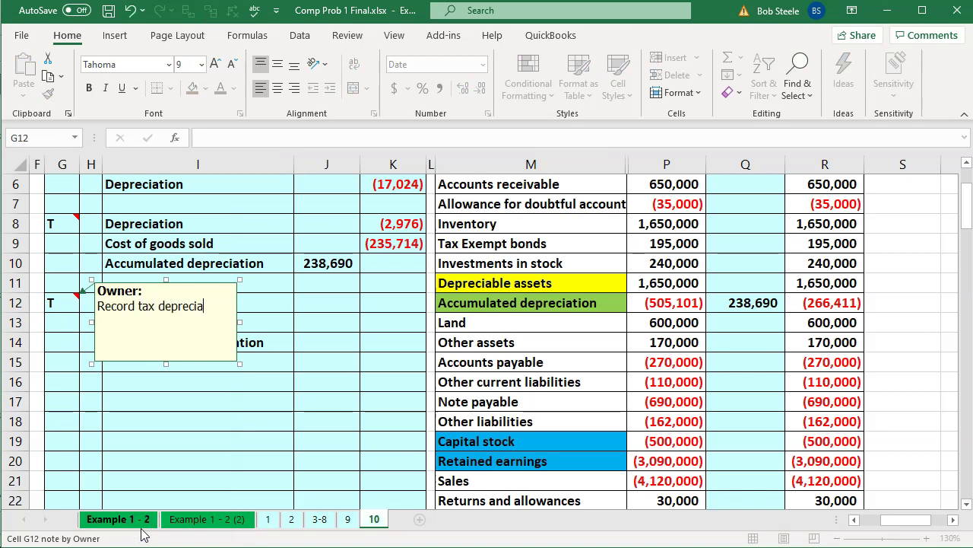
pyautogui.click(318, 445)
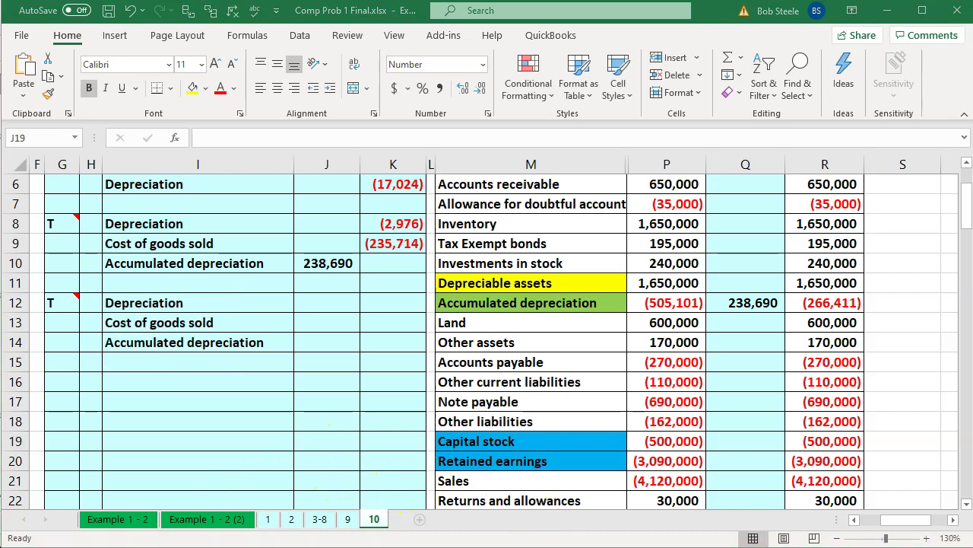
# Look up Equipment 1's current depreciation on Lacerte's regular 2019 schedule and enter 4373 as the Depreciation debit in Excel cell J12.
pyautogui.hotkey('alt', 'Tab')
pyautogui.click(65, 319)
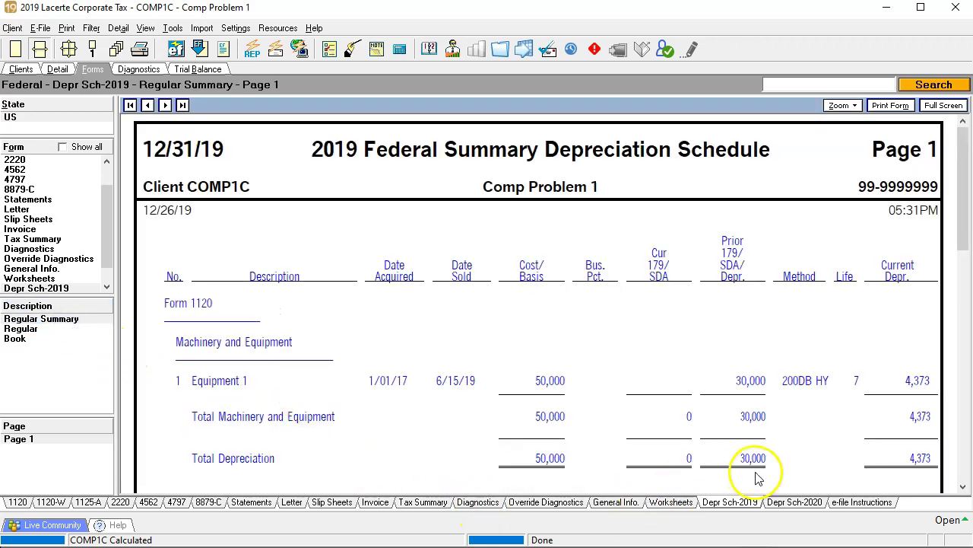
pyautogui.click(38, 332)
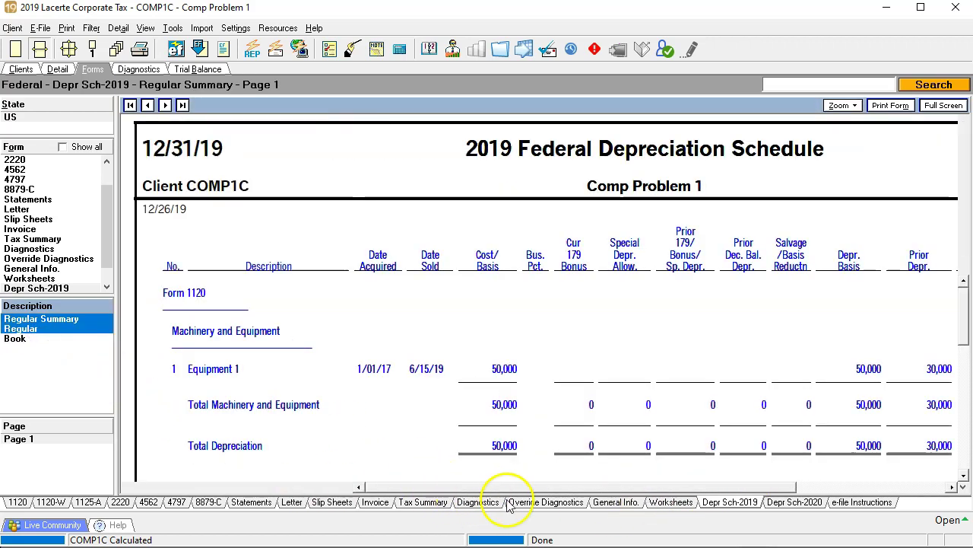
pyautogui.moveTo(500, 487); pyautogui.dragTo(763, 506)
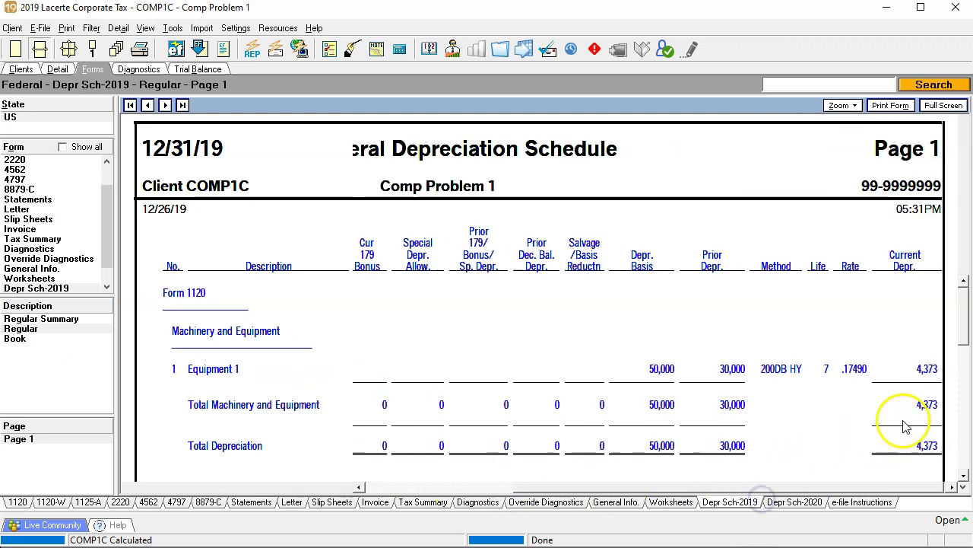
pyautogui.hotkey('alt', 'Tab')
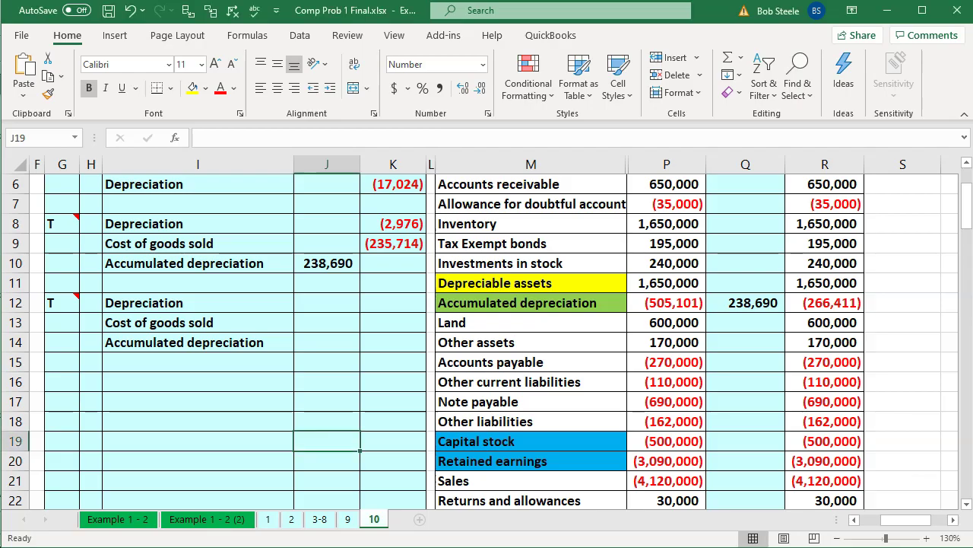
pyautogui.click(384, 329)
pyautogui.click(323, 302)
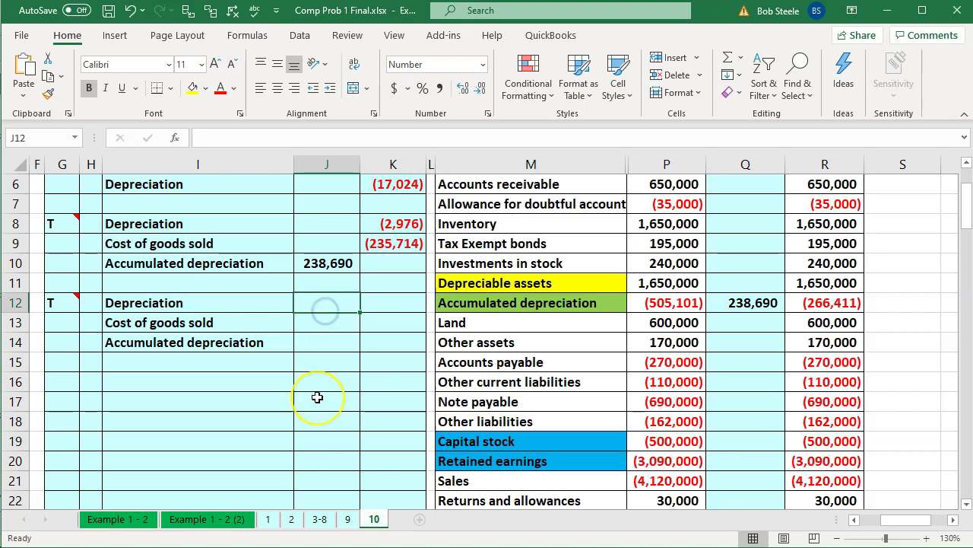
pyautogui.write('4373')
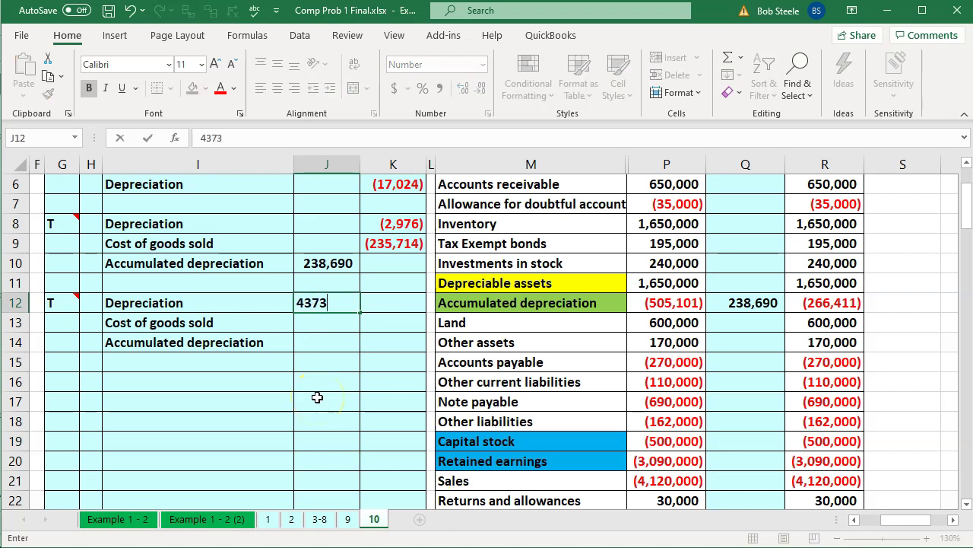
pyautogui.press('Return')
# Look up Equipment 2's current regular depreciation in Lacerte and enter 288,585 as the Cost of goods sold debit in Excel cell J13.
pyautogui.hotkey('alt', 'Tab')
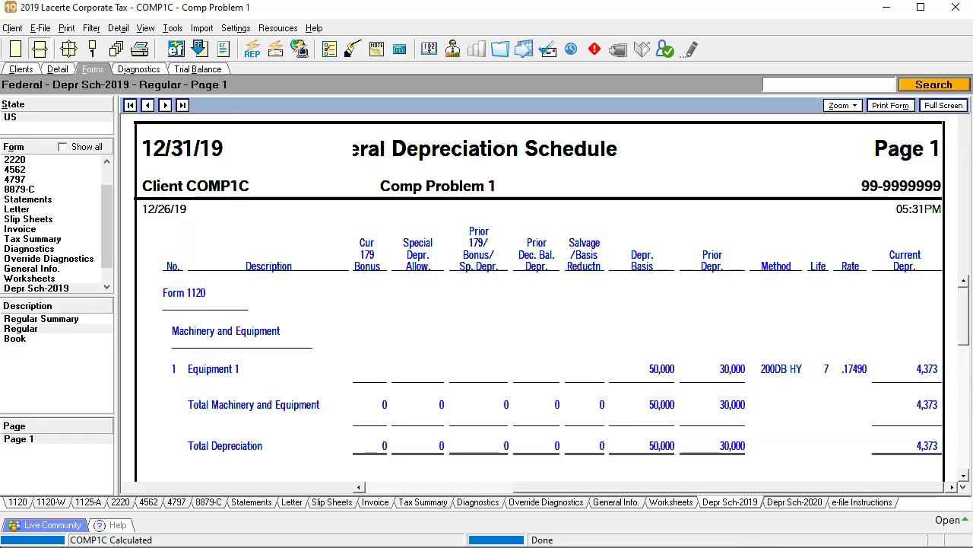
pyautogui.moveTo(968, 304); pyautogui.dragTo(965, 354)
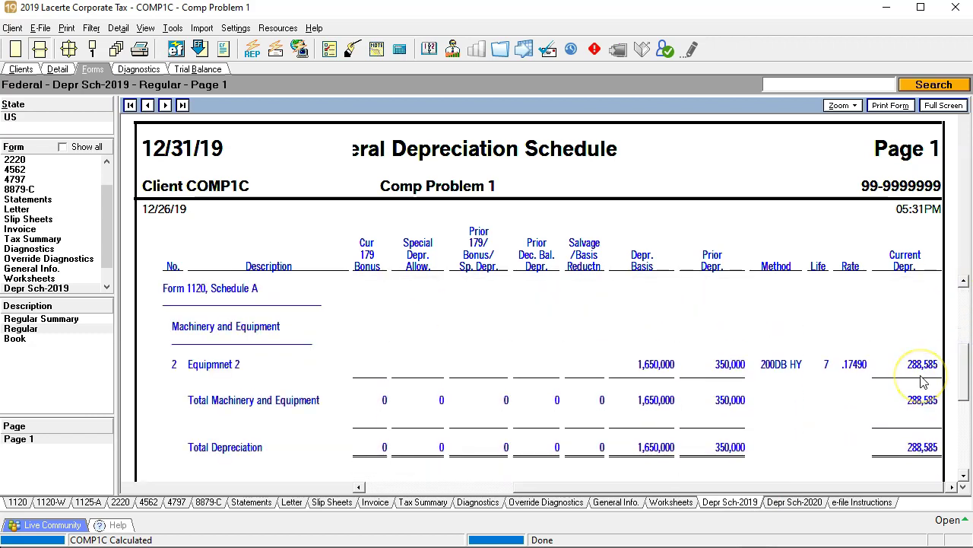
pyautogui.click(852, 469)
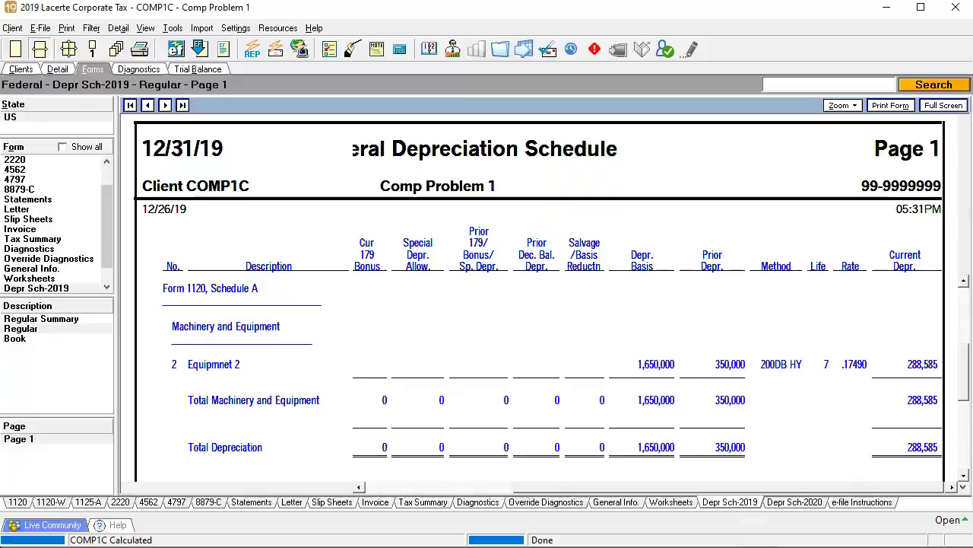
pyautogui.hotkey('alt', 'Tab')
pyautogui.write('28')
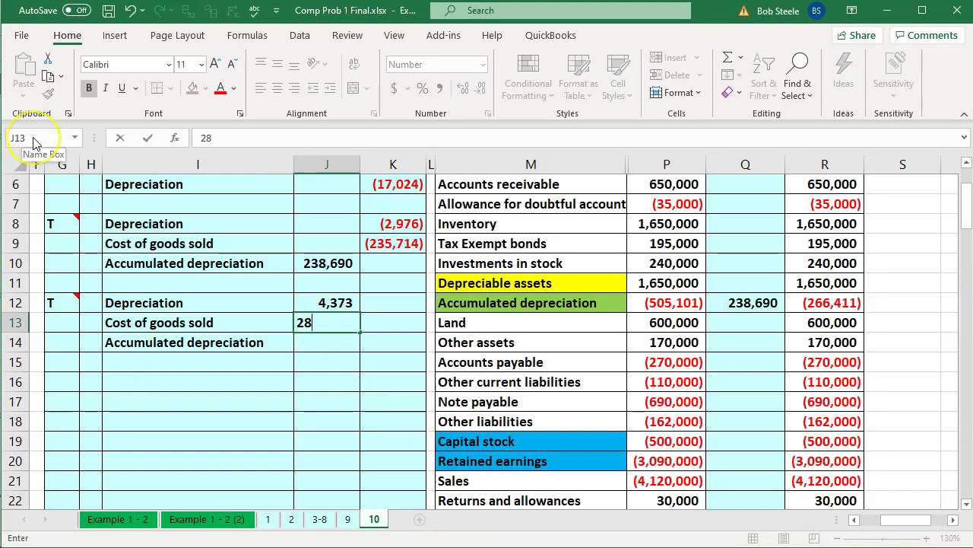
pyautogui.write('8,585')
pyautogui.press('Return')
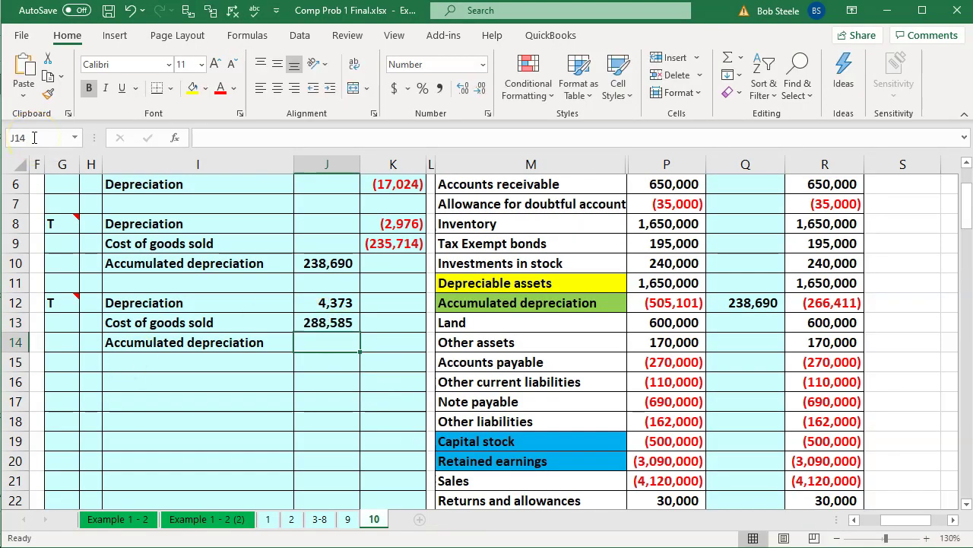
pyautogui.hotkey('alt', 'Tab')
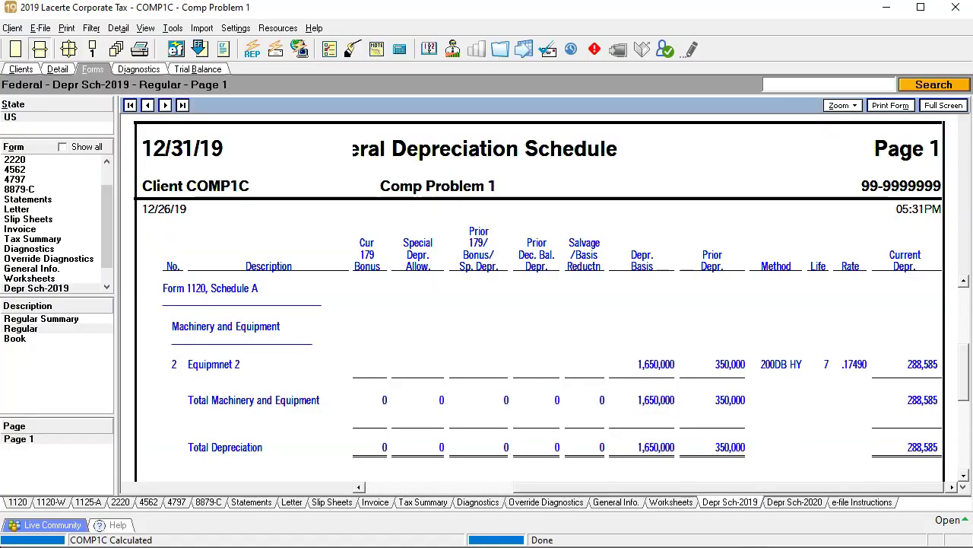
pyautogui.hotkey('alt', 'Tab')
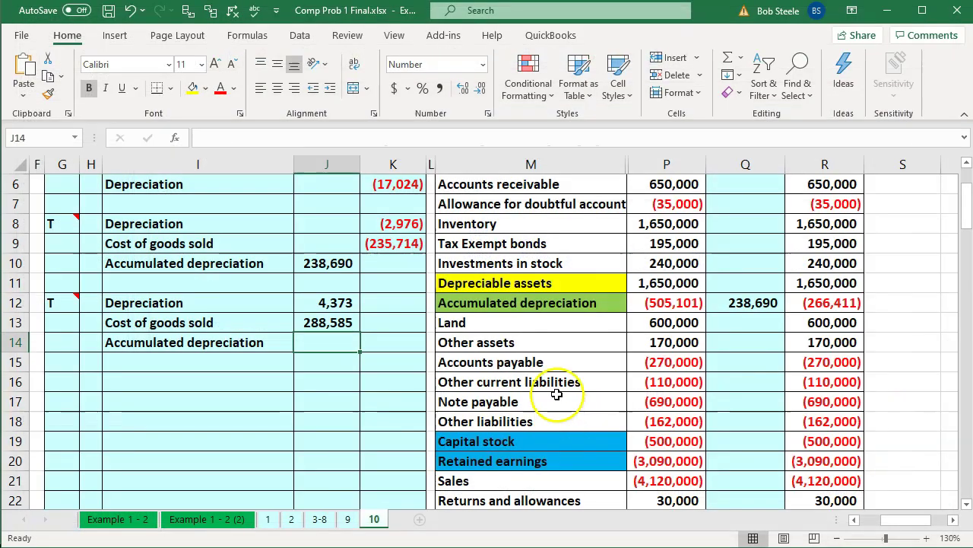
# Enter the Accumulated depreciation credit in K14 as the negative SUM of J12:J13.
pyautogui.click(399, 346)
pyautogui.write('-sum(')
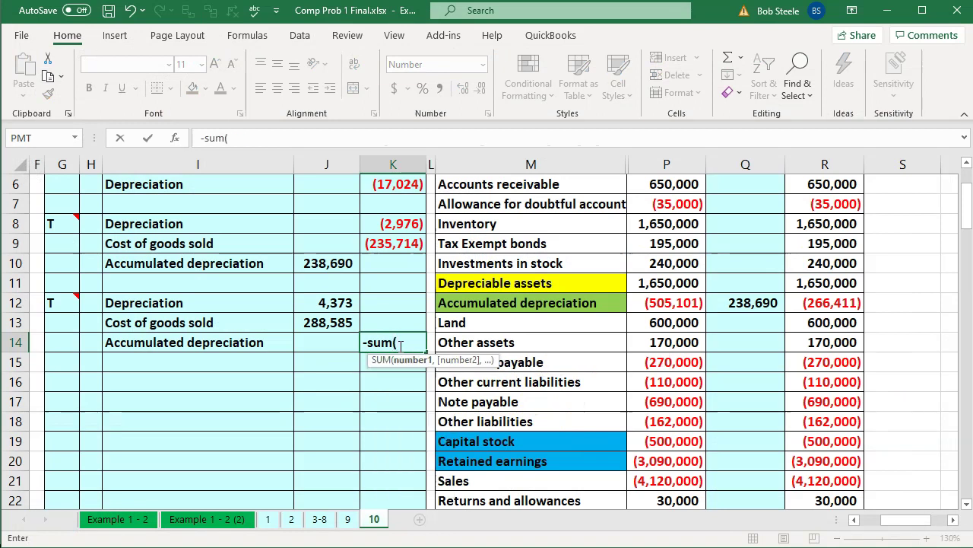
pyautogui.moveTo(327, 303); pyautogui.dragTo(327, 322)
pyautogui.press('Return')
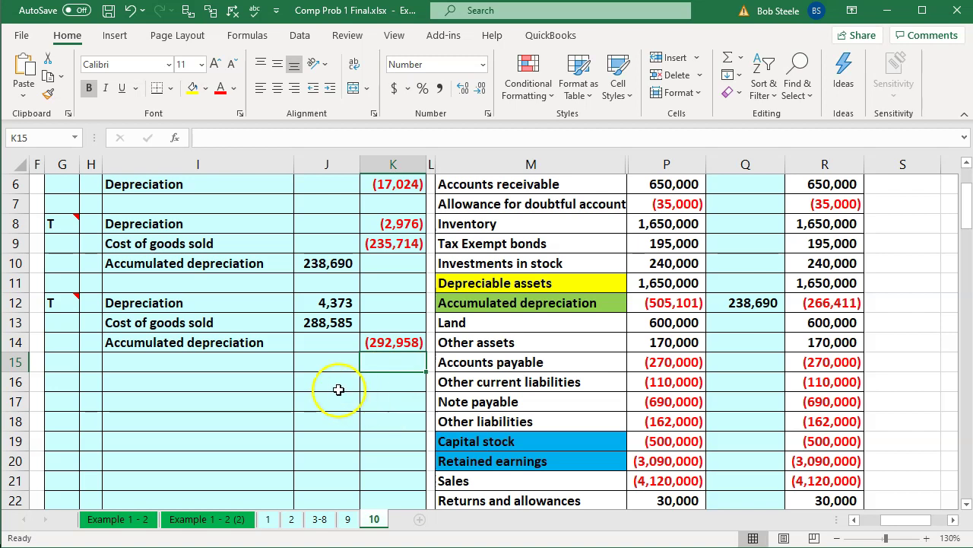
# Post the tax Depreciation debit to the trial balance by extending the adjustment formula in Q29 to =K8+J12.
pyautogui.moveTo(266, 310); pyautogui.dragTo(315, 306)
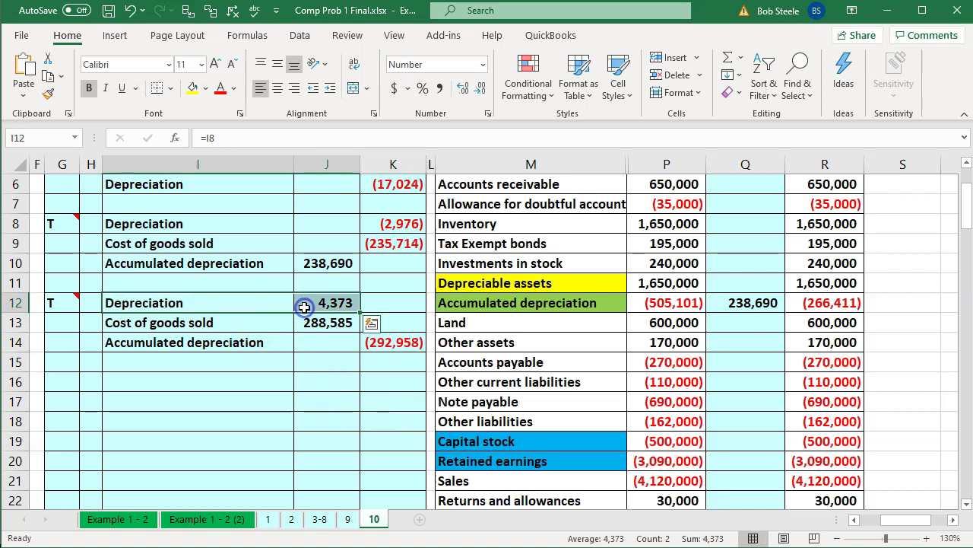
pyautogui.scroll(-2, 828, 380)
pyautogui.scroll(-1, 829, 391)
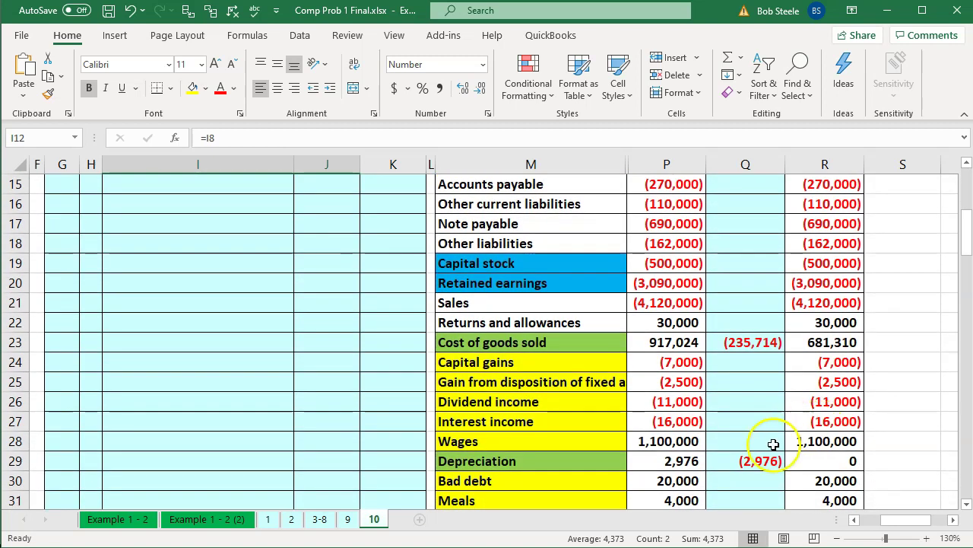
pyautogui.click(753, 462)
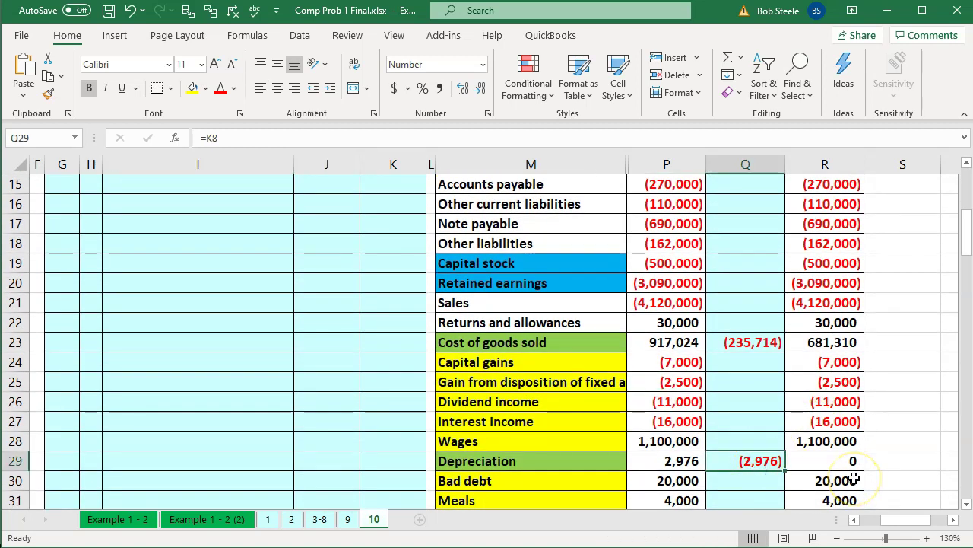
pyautogui.doubleClick(759, 462)
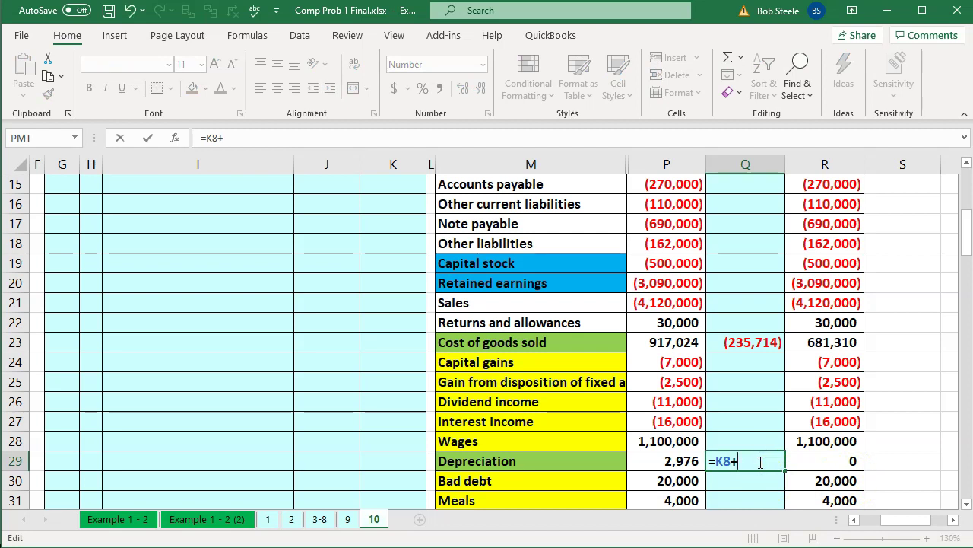
pyautogui.click(554, 414)
pyautogui.press('Left')
pyautogui.press('Left')
pyautogui.press('Up')
pyautogui.press('Up')
pyautogui.press('Up')
pyautogui.press('Up')
pyautogui.press('Up')
pyautogui.press('Up')
pyautogui.press('Up')
pyautogui.press('Up')
pyautogui.press('Up')
pyautogui.press('Up')
pyautogui.press('Up')
pyautogui.press('Up')
pyautogui.press('Up')
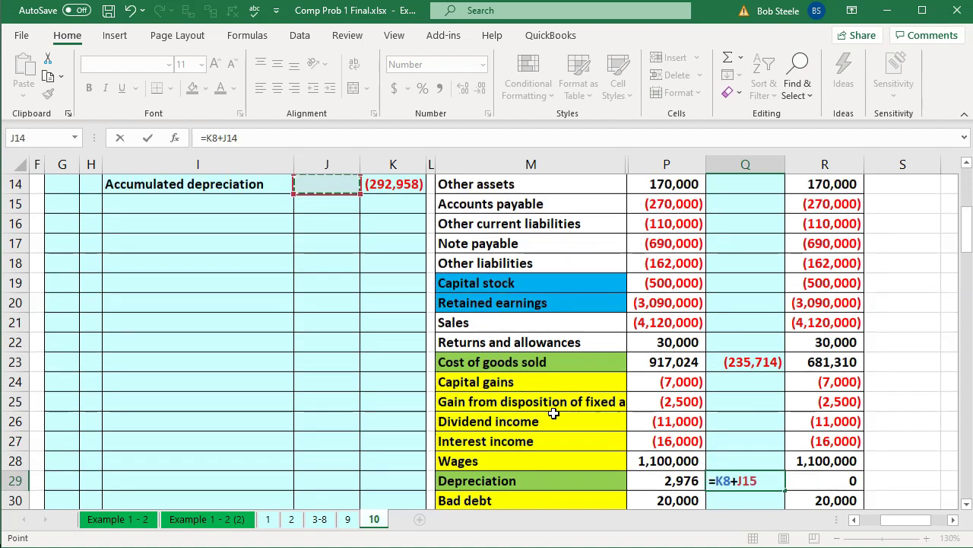
pyautogui.press('Up')
pyautogui.press('Up')
pyautogui.press('Up')
pyautogui.press('Up')
pyautogui.press('Down')
pyautogui.press('Down')
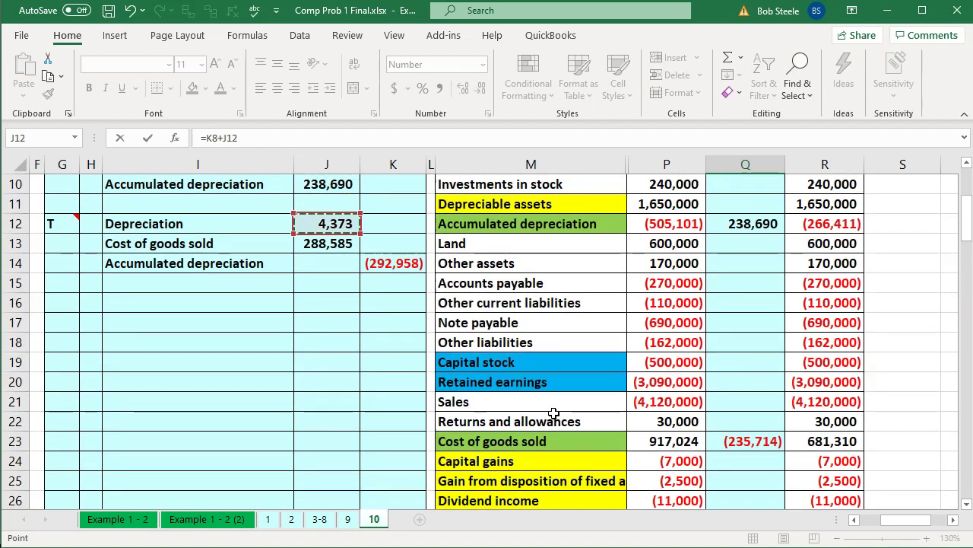
pyautogui.press('Tab')
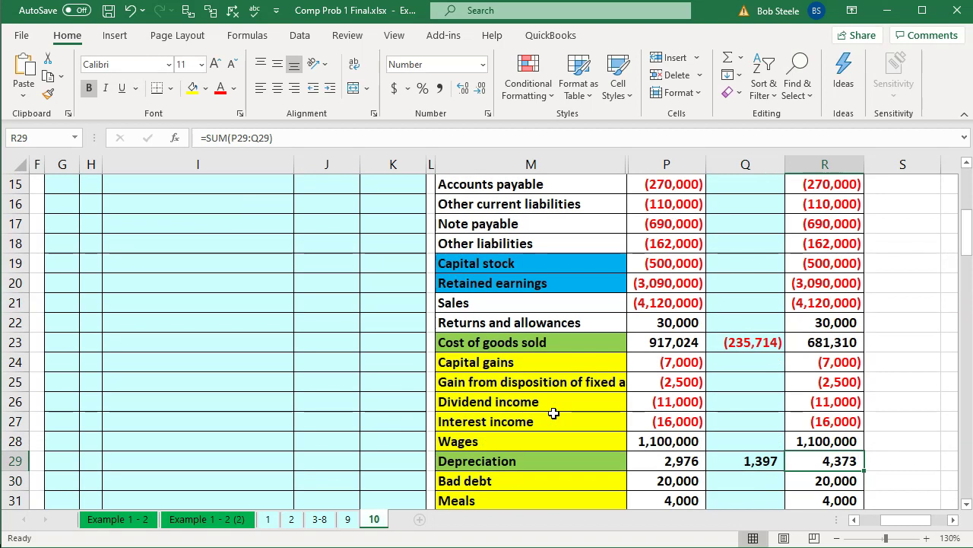
# Post the Cost of goods sold debit by extending the adjustment formula in Q23 to =K9+J13.
pyautogui.press('Up')
pyautogui.press('Up')
pyautogui.press('Up')
pyautogui.press('Up')
pyautogui.press('Up')
pyautogui.press('Up')
pyautogui.press('Left')
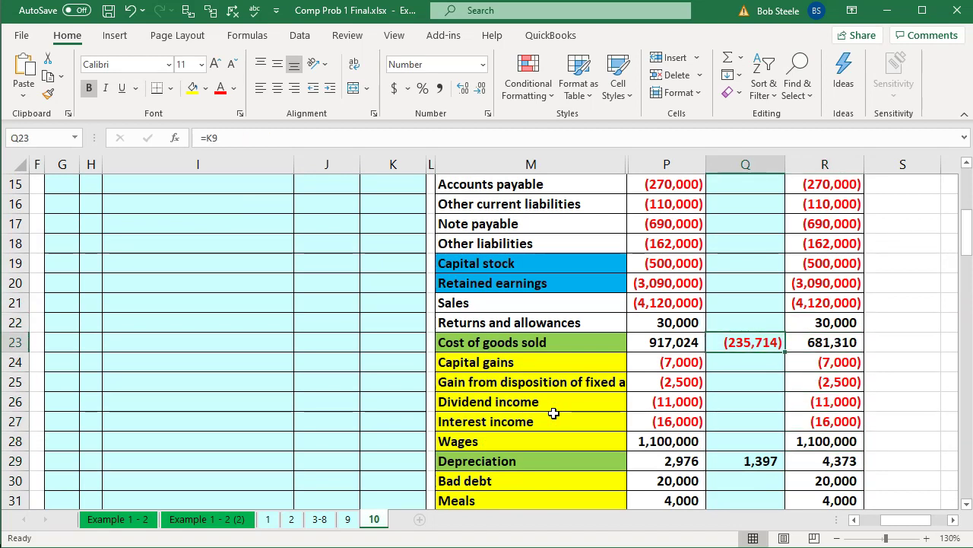
pyautogui.scroll(3, 553, 413)
pyautogui.moveTo(314, 321); pyautogui.dragTo(314, 321)
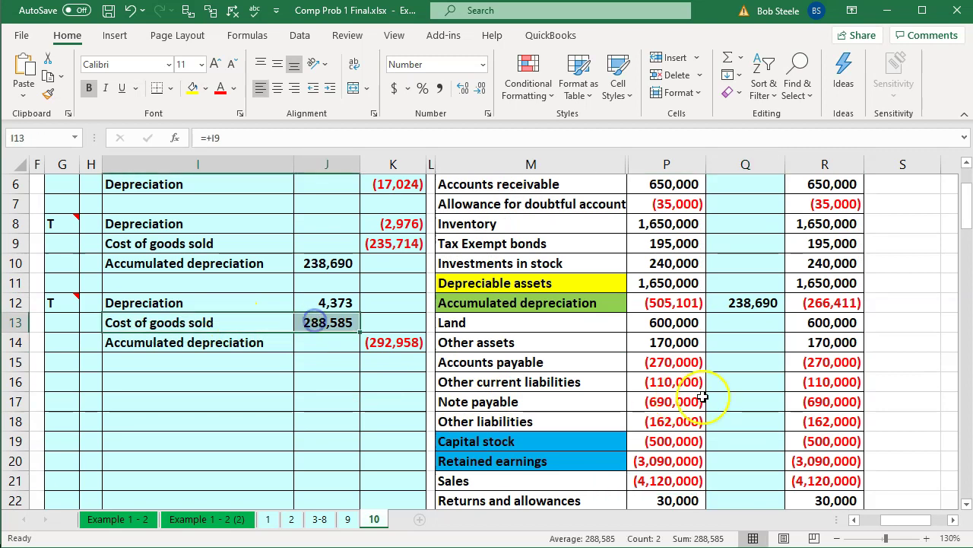
pyautogui.scroll(-3, 695, 391)
pyautogui.scroll(-1, 604, 469)
pyautogui.moveTo(620, 281); pyautogui.dragTo(643, 283)
pyautogui.click(749, 282)
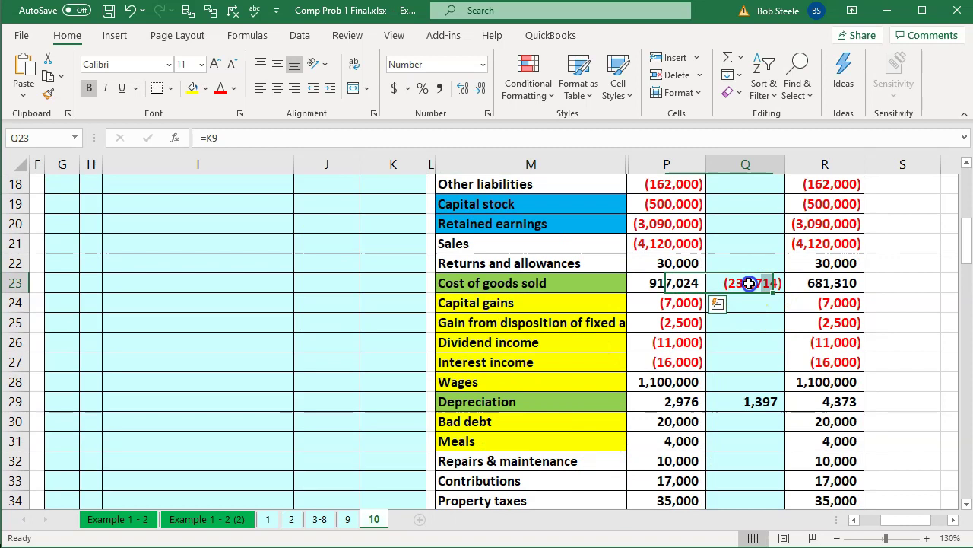
pyautogui.doubleClick(749, 283)
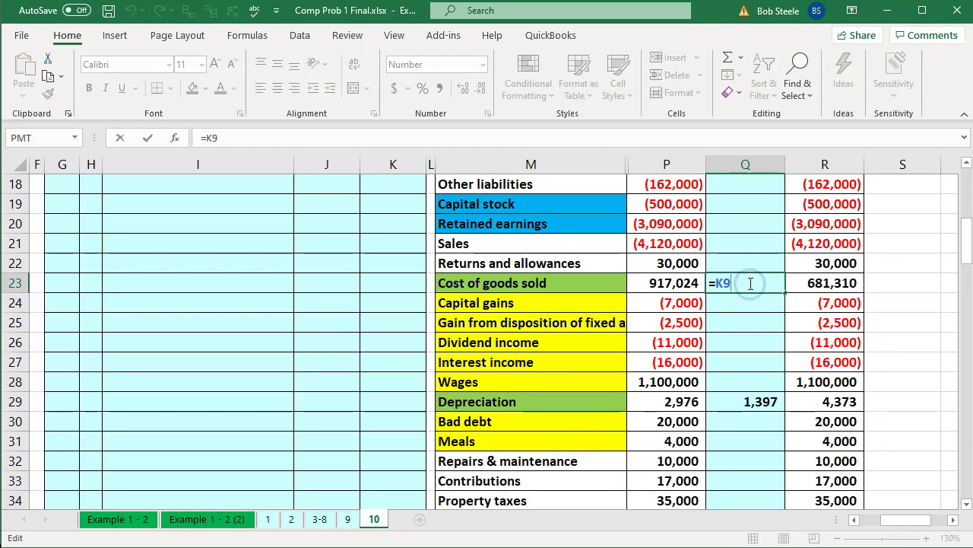
pyautogui.write('+')
pyautogui.click(327, 301)
pyautogui.scroll(3, 325, 289)
pyautogui.click(327, 263)
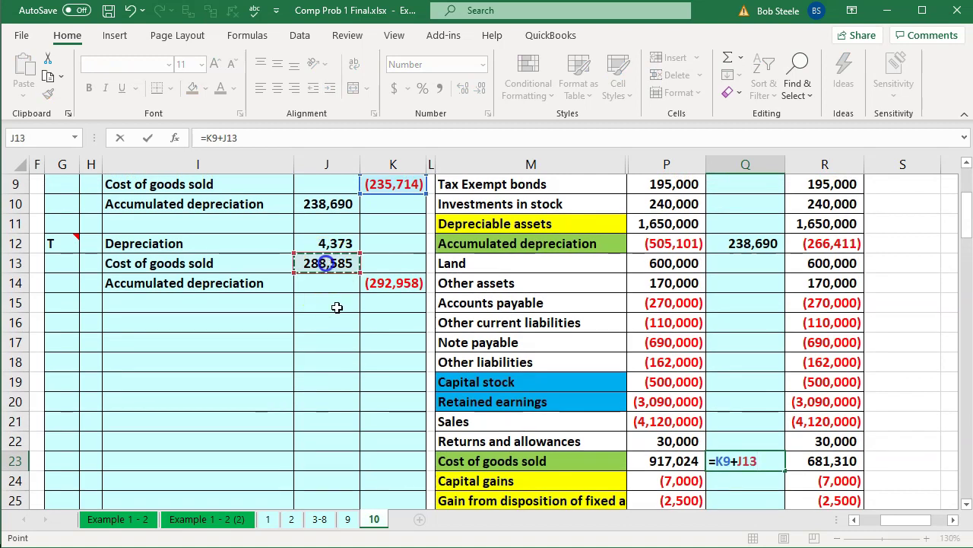
pyautogui.press('Return')
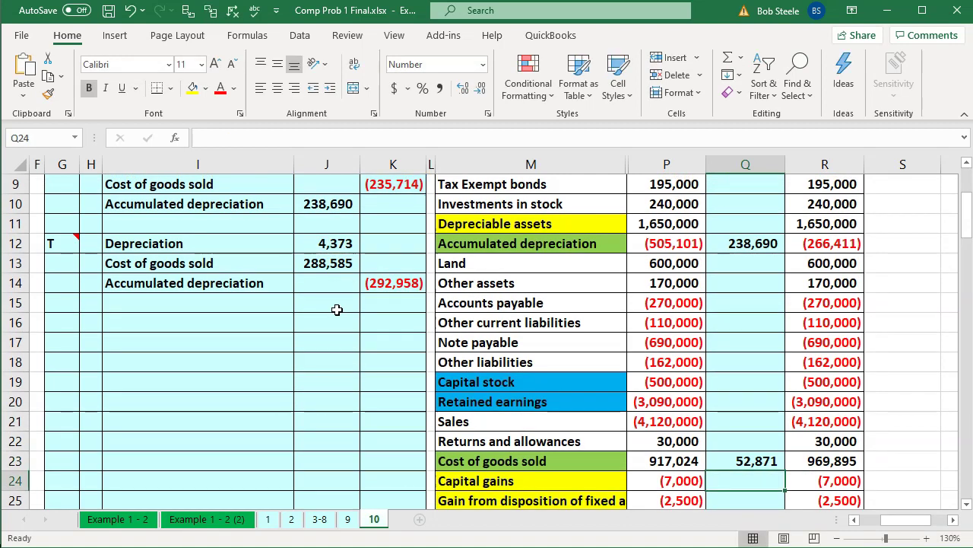
pyautogui.press('Right')
pyautogui.press('Up')
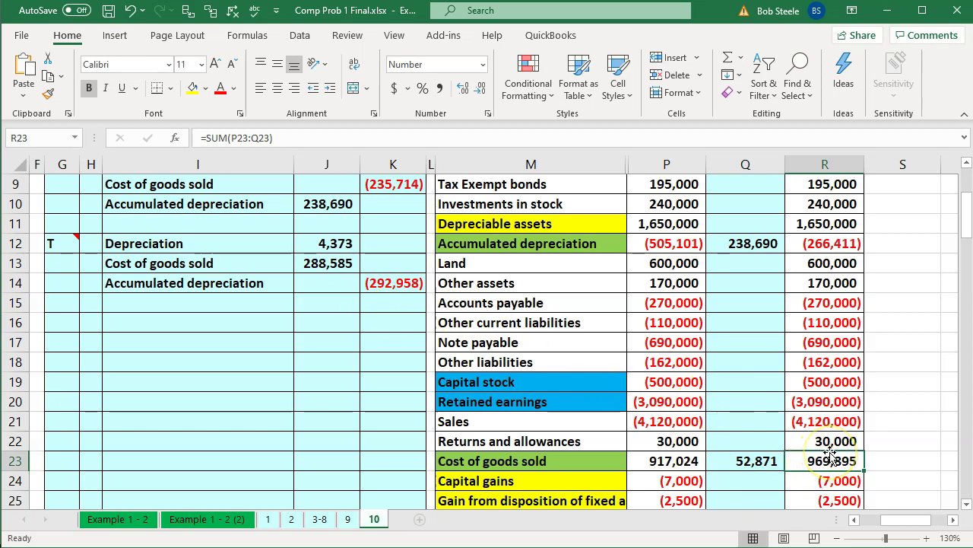
# Post the Accumulated depreciation credit by extending the adjustment formula in Q12 to =J10+K14.
pyautogui.click(734, 246)
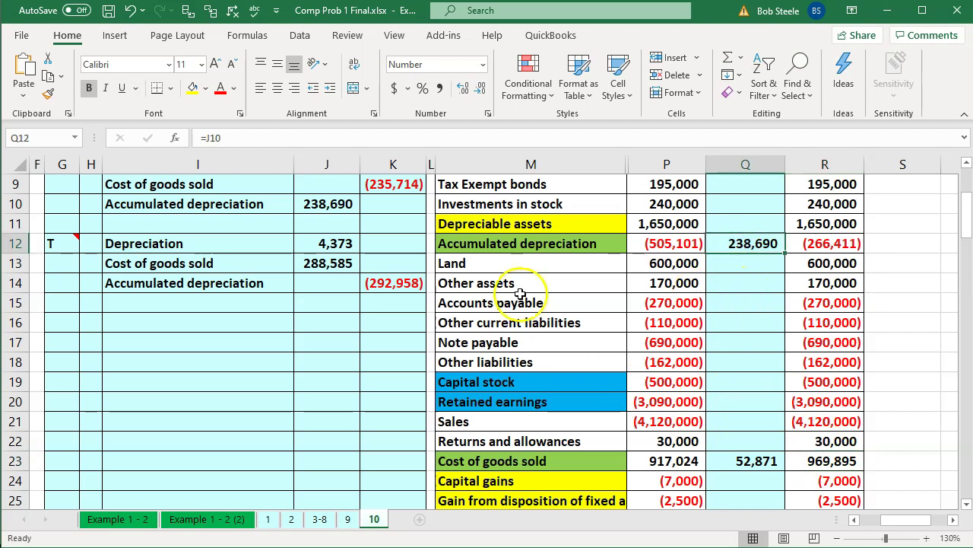
pyautogui.moveTo(217, 282); pyautogui.dragTo(354, 271)
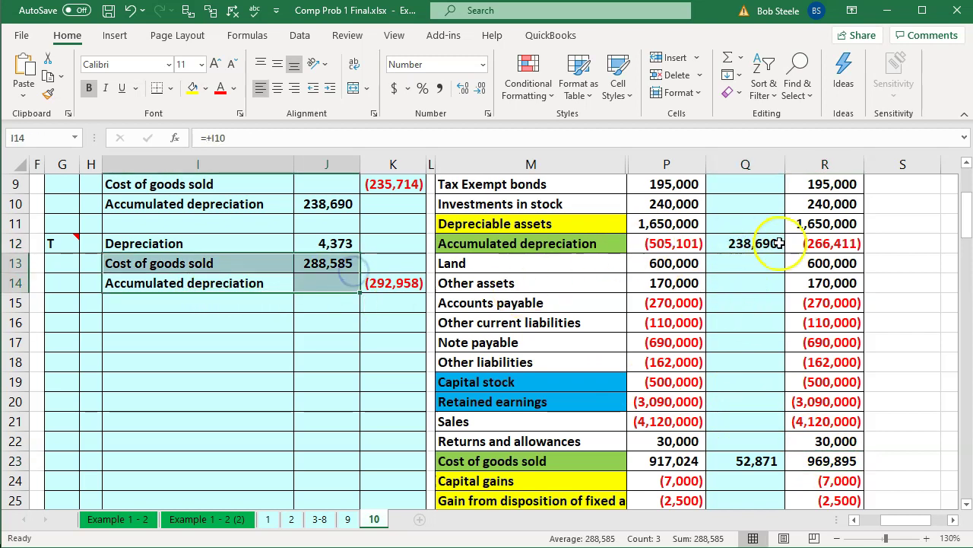
pyautogui.doubleClick(749, 243)
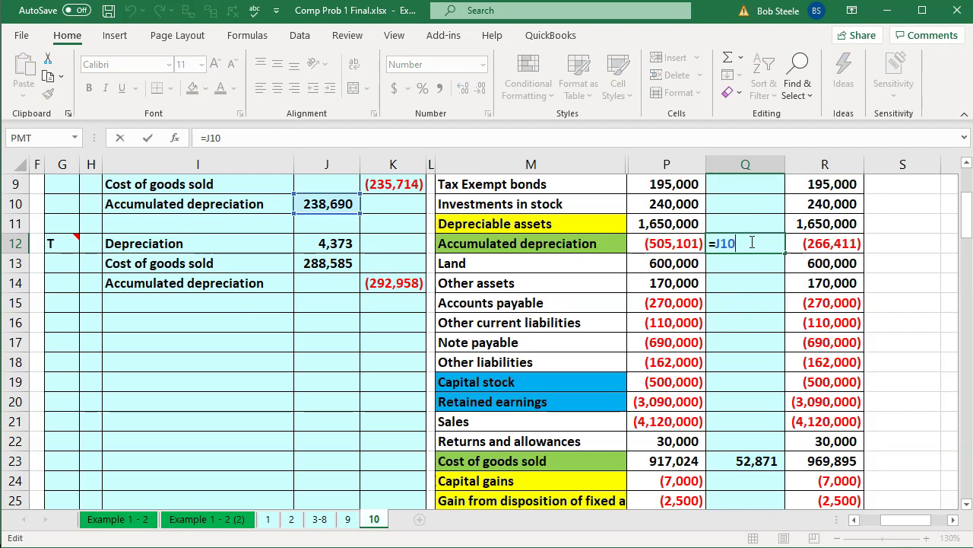
pyautogui.click(411, 287)
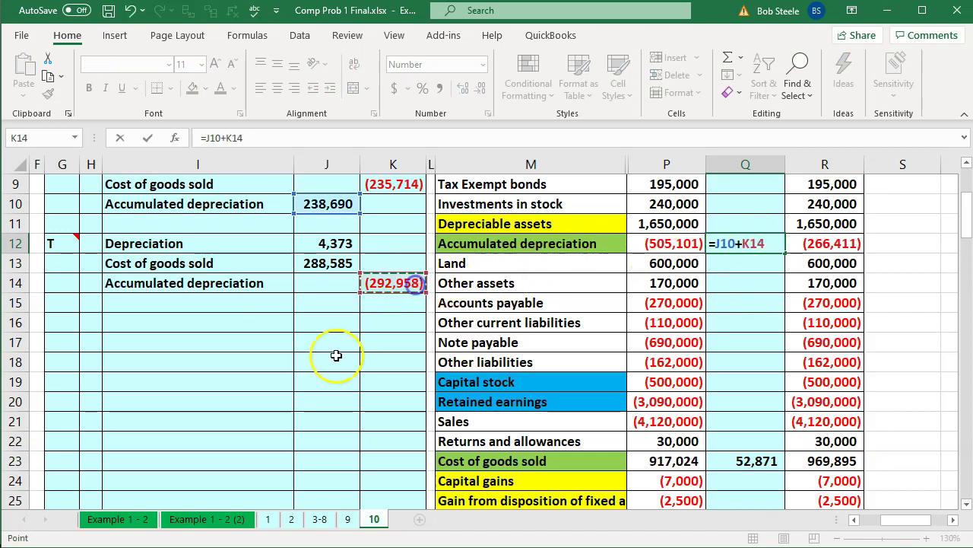
pyautogui.press('Return')
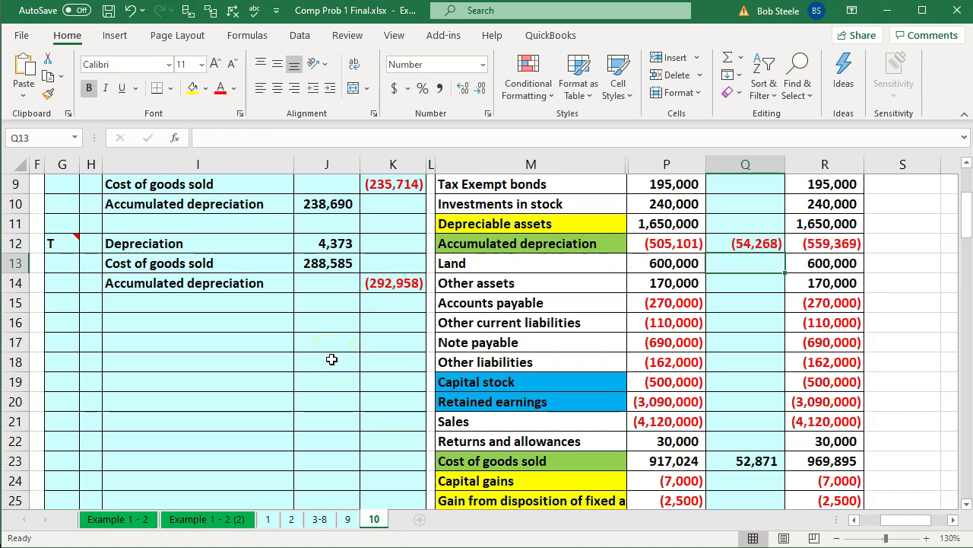
pyautogui.moveTo(735, 244); pyautogui.dragTo(739, 400)
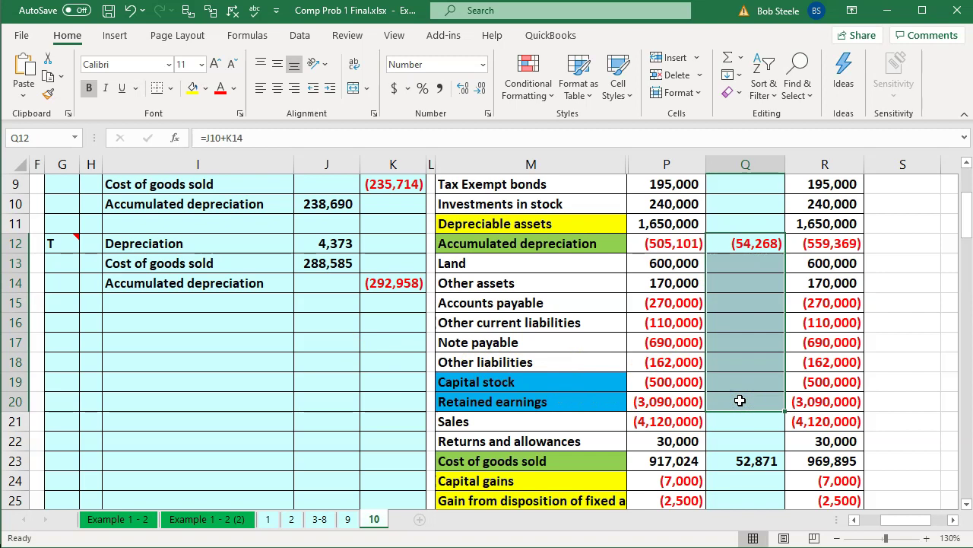
pyautogui.click(740, 400)
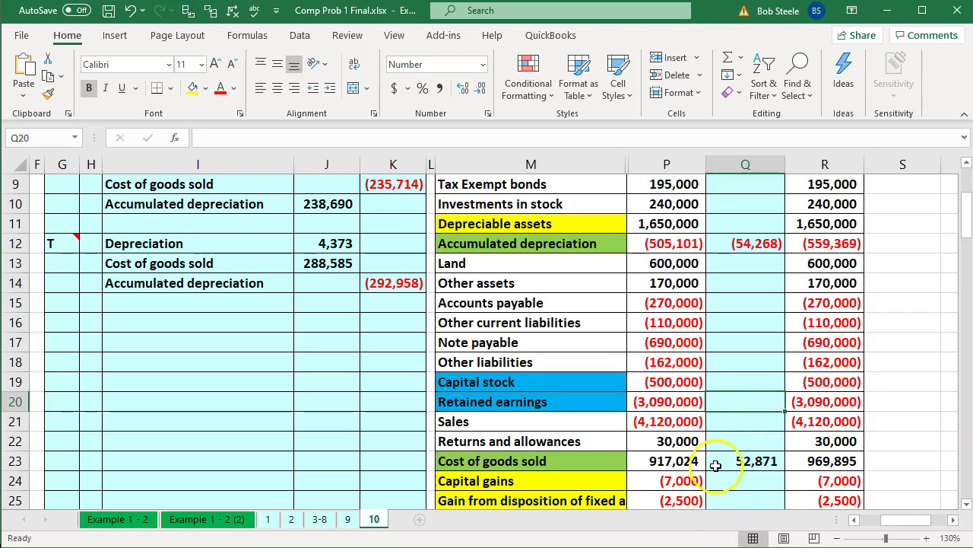
# Compare adjusted Depreciation in Excel cell R29 with line 20 of Form 1120 in Lacerte and clear that line's red check mark.
pyautogui.hotkey('alt', 'Tab')
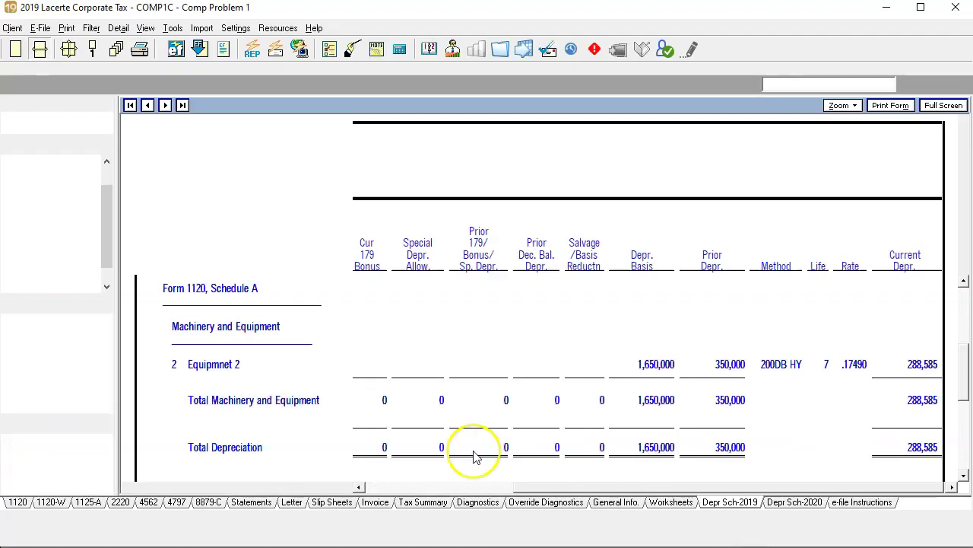
pyautogui.moveTo(108, 219); pyautogui.dragTo(106, 173)
pyautogui.click(44, 159)
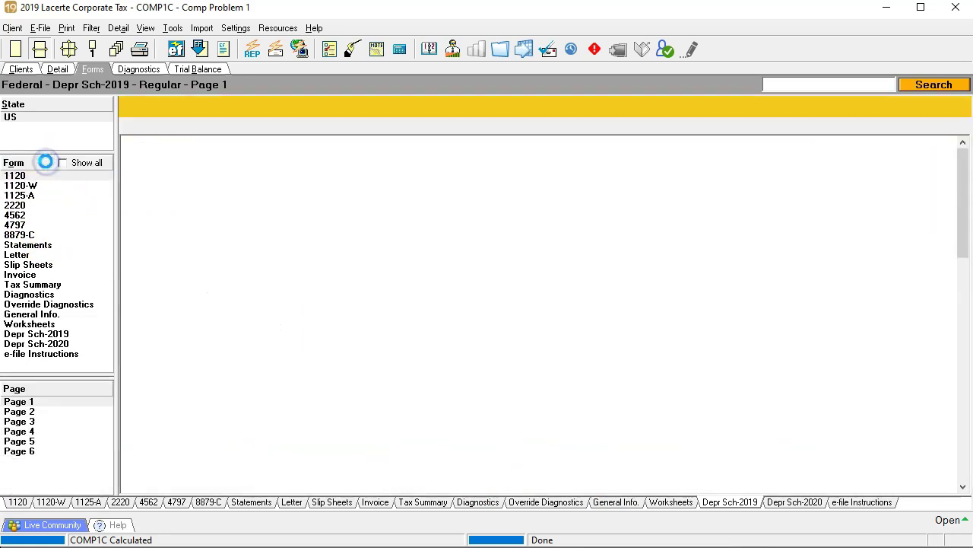
pyautogui.scroll(-5, 617, 347)
pyautogui.scroll(-2, 621, 347)
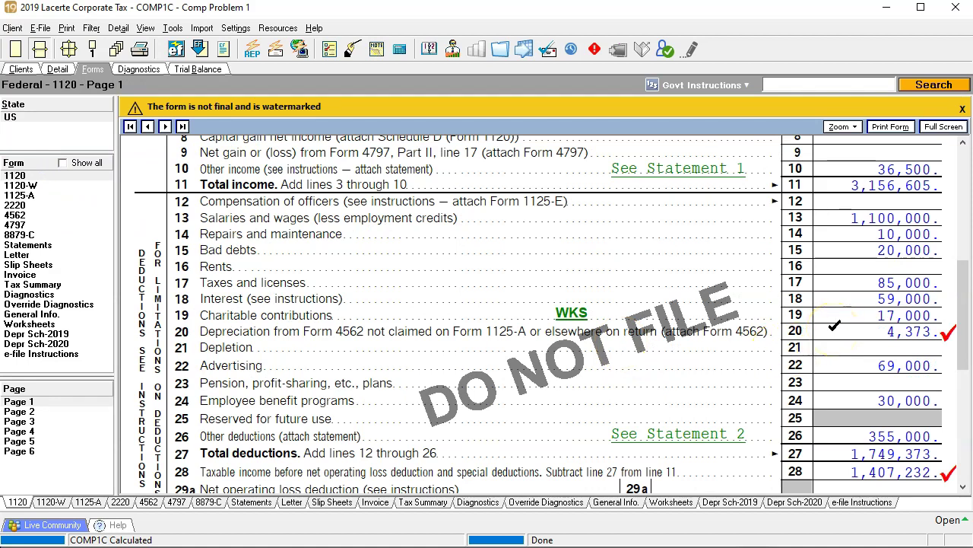
pyautogui.hotkey('alt', 'Tab')
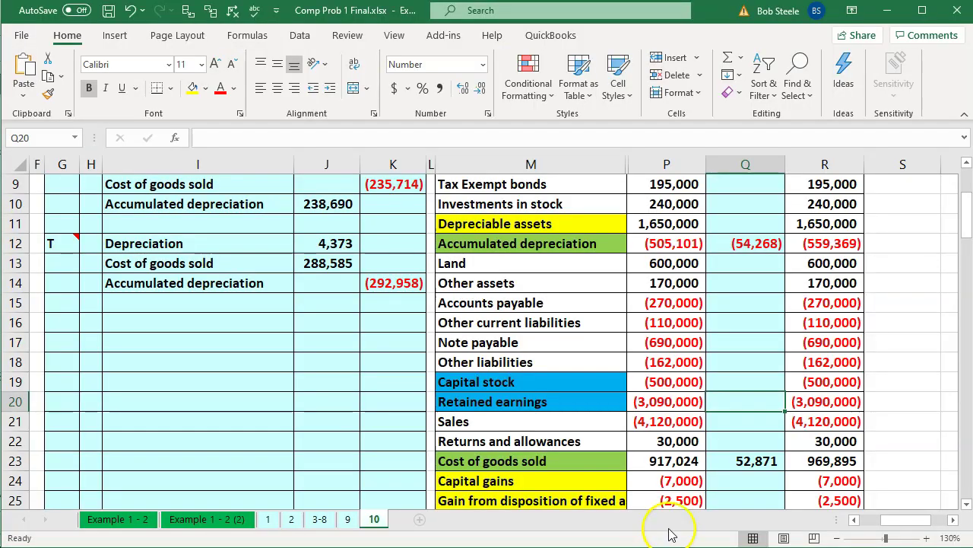
pyautogui.click(843, 400)
pyautogui.scroll(-3, 843, 400)
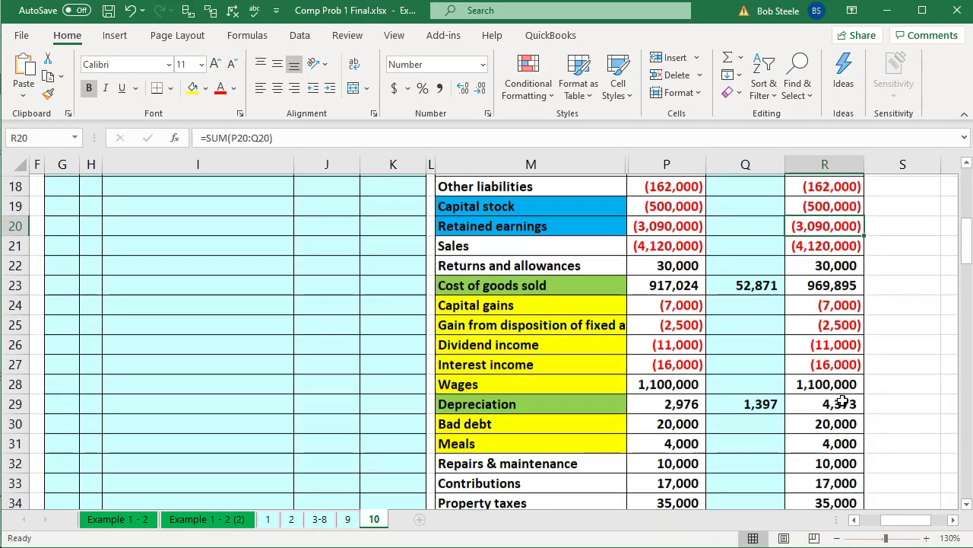
pyautogui.click(835, 403)
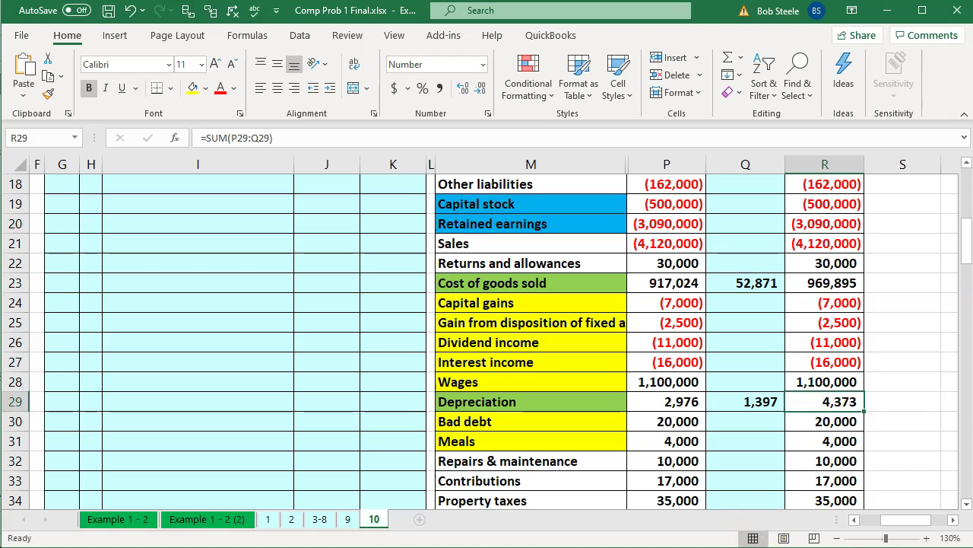
pyautogui.hotkey('alt', 'Tab')
pyautogui.click(868, 335)
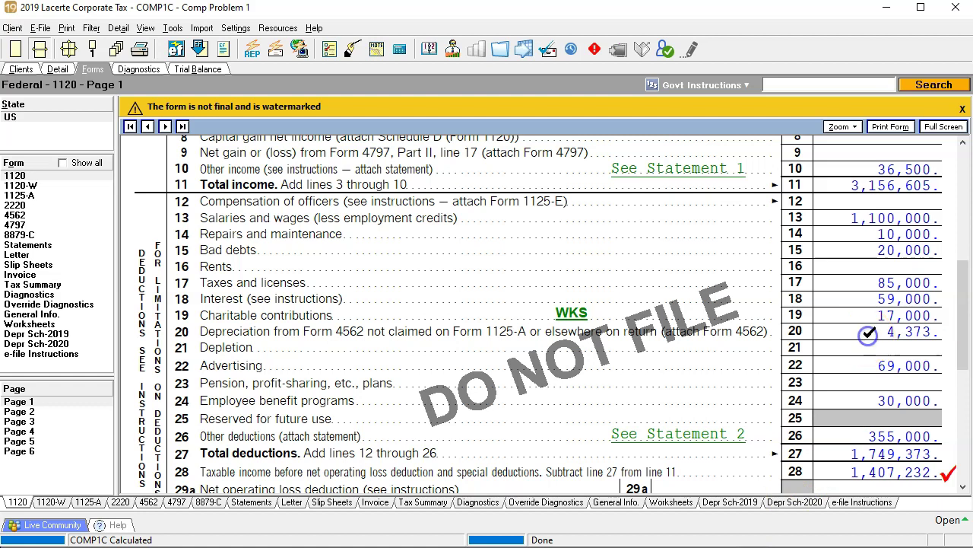
# Compare Cost of goods sold on line 8 of Lacerte's Form 1125-A with the adjusted balance in Excel cell R23.
pyautogui.click(50, 197)
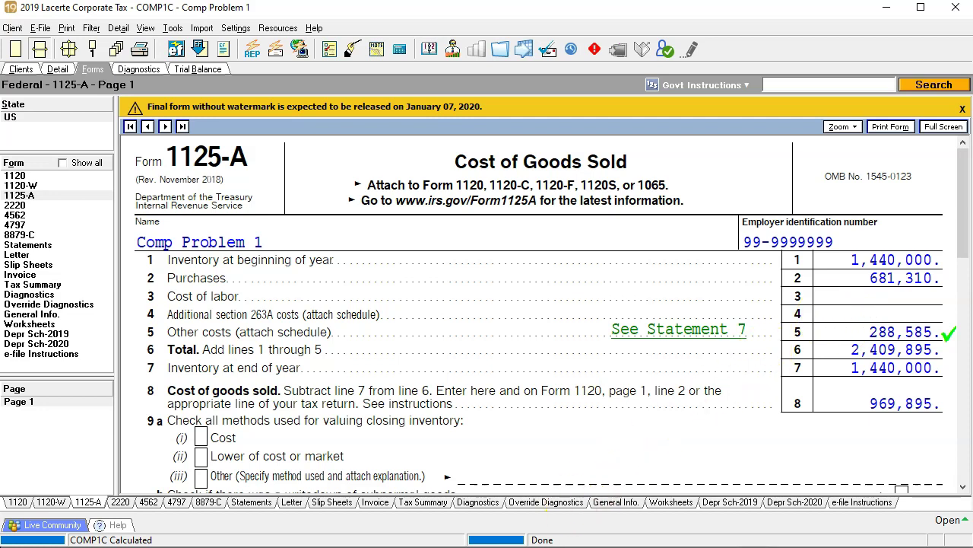
pyautogui.hotkey('alt', 'Tab')
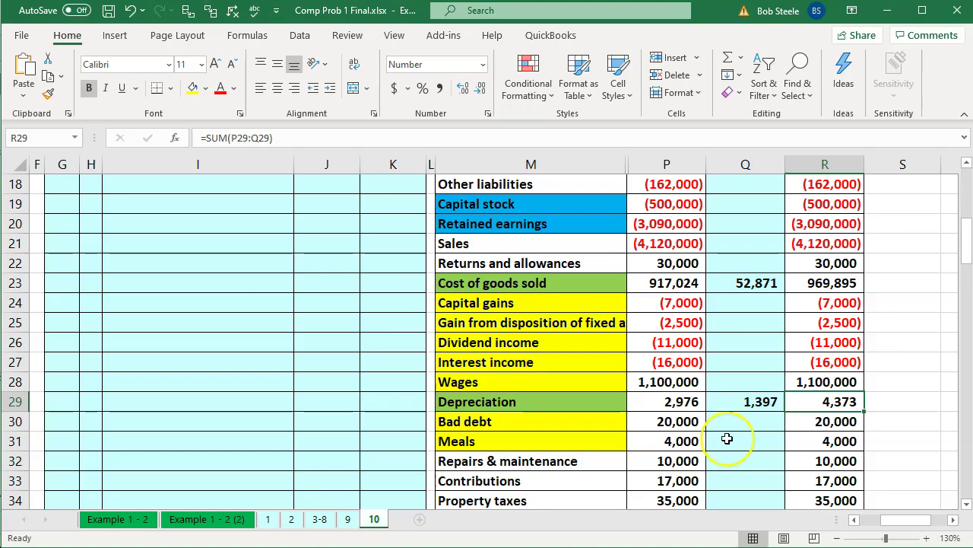
pyautogui.click(825, 283)
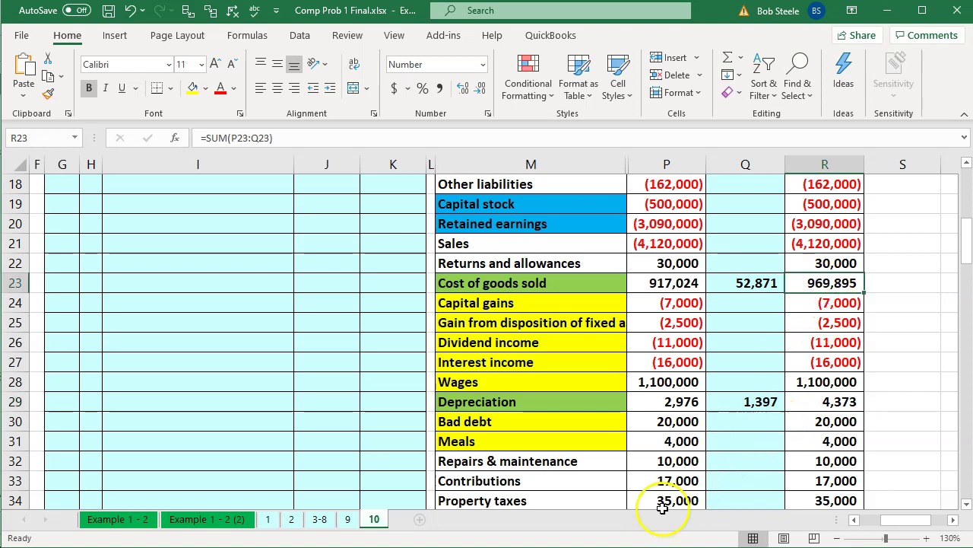
pyautogui.hotkey('alt', 'Tab')
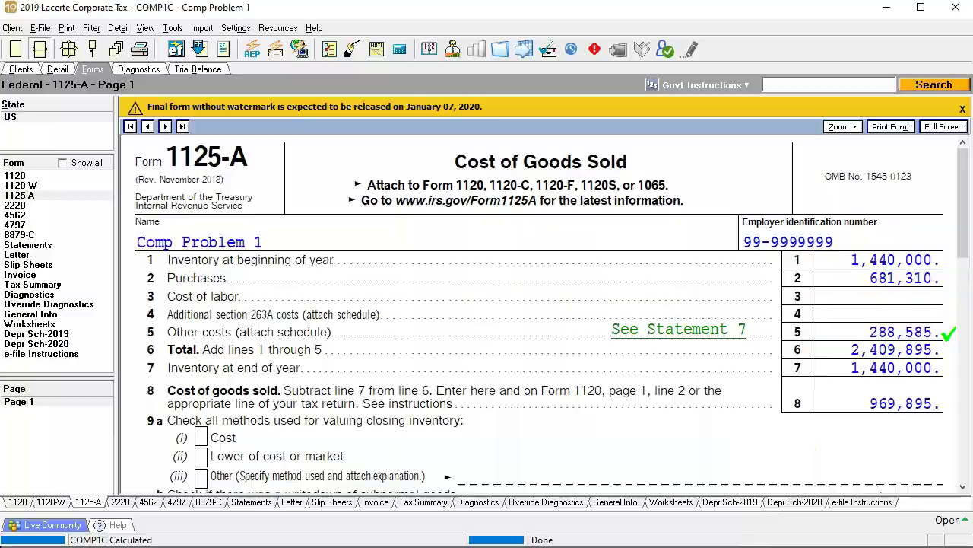
pyautogui.hotkey('alt', 'Tab')
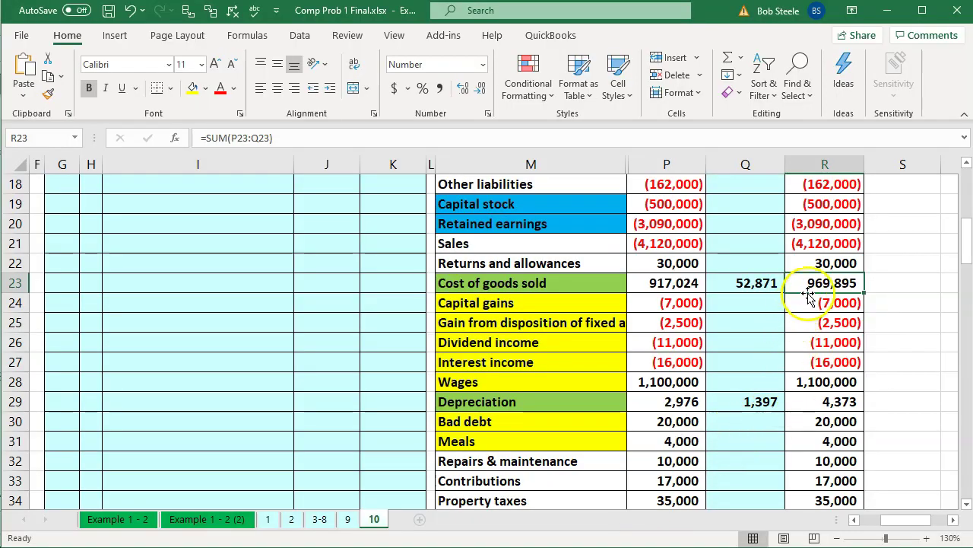
# Compare the adjusted Book and Tax Page 1 total in Excel with line 28 of Lacerte's Form 1120 and turn that line's red check mark green.
pyautogui.scroll(-9, 808, 297)
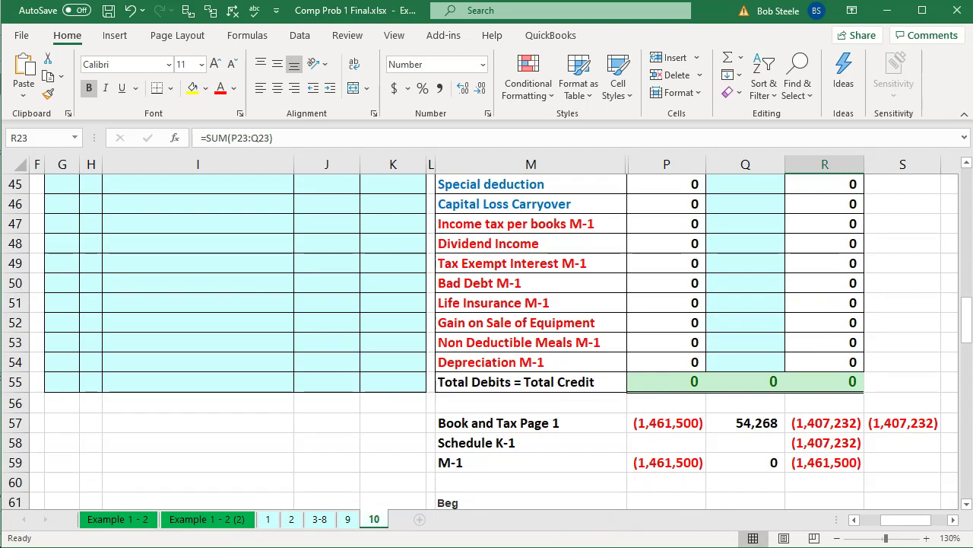
pyautogui.hotkey('alt', 'Tab')
pyautogui.click(17, 175)
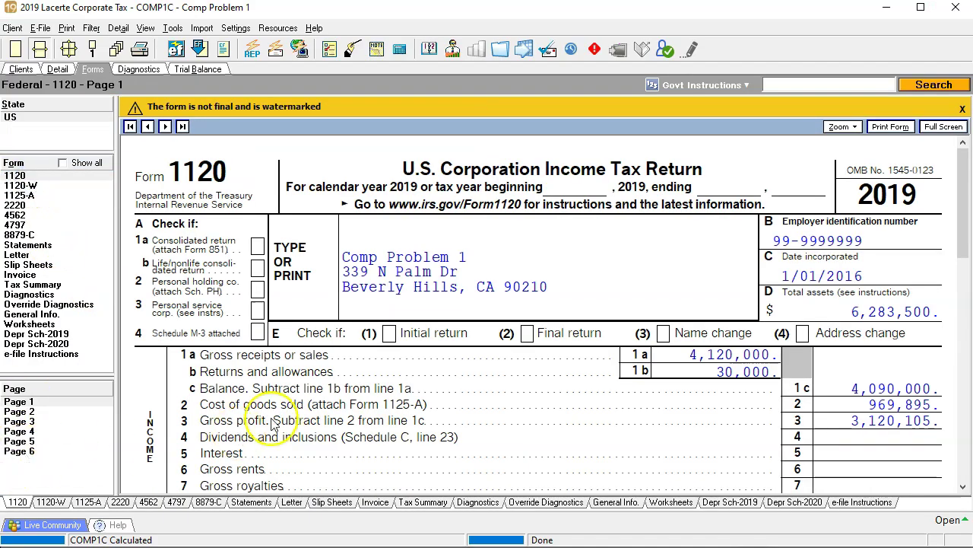
pyautogui.scroll(-9, 274, 424)
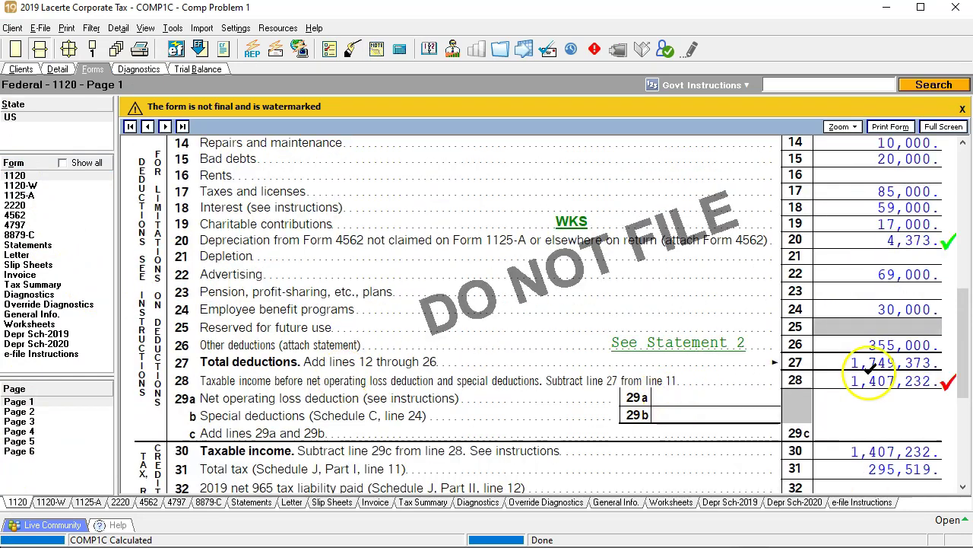
pyautogui.click(845, 372)
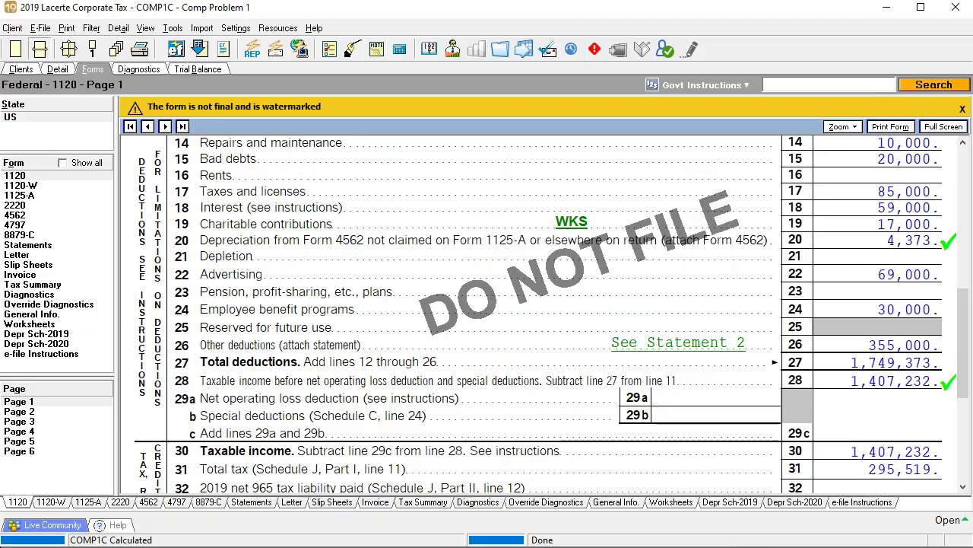
# Switch to Excel and inspect the adjusted Book and Tax Page 1 total in cell R57.
pyautogui.hotkey('alt', 'Tab')
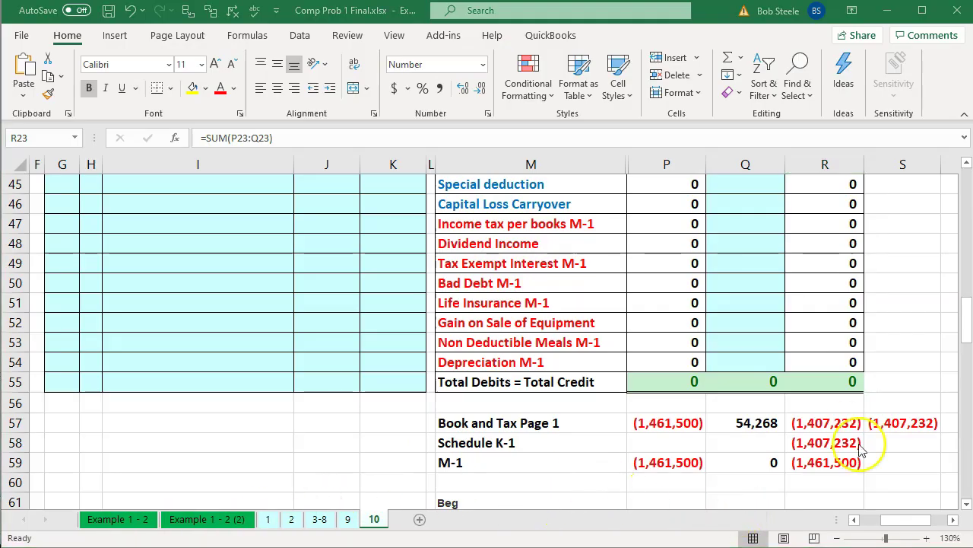
pyautogui.press('F2')
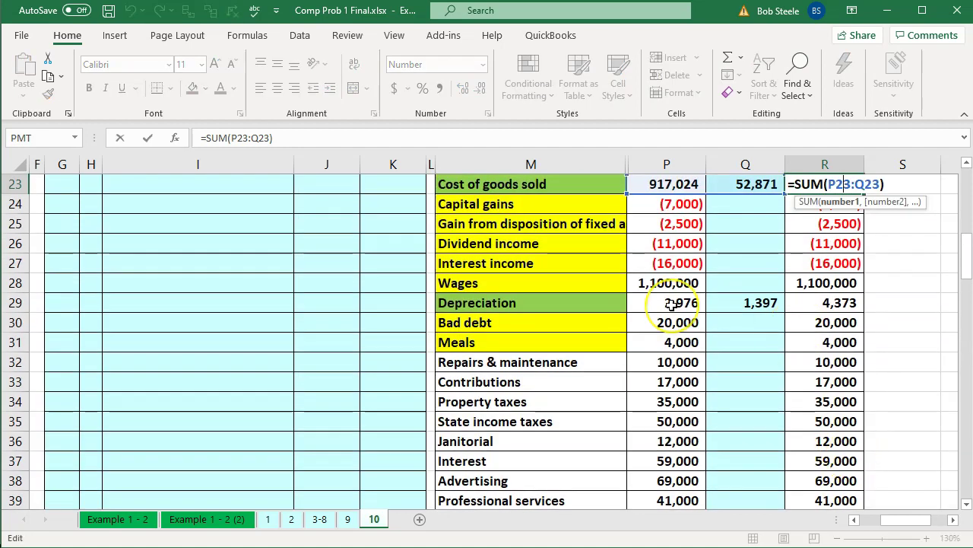
pyautogui.press('Return')
pyautogui.scroll(-9, 670, 303)
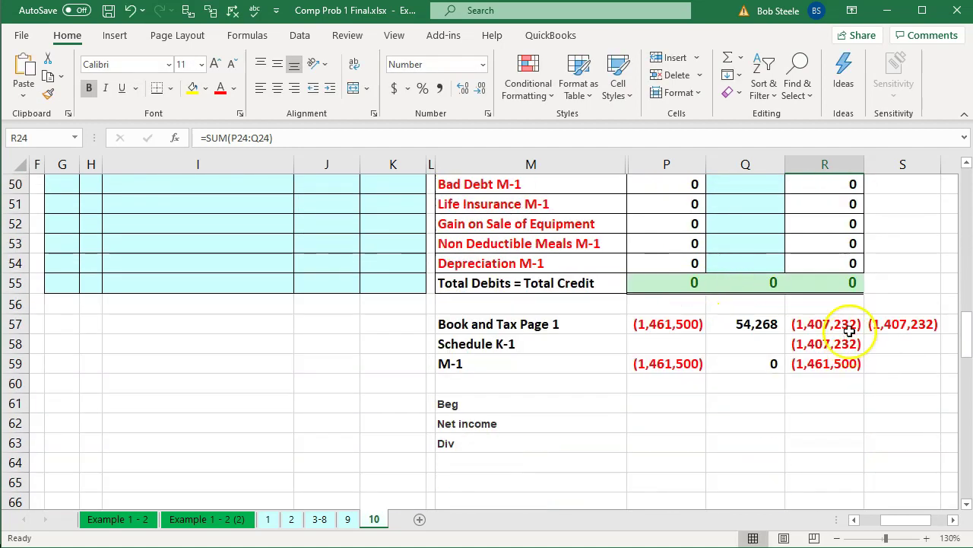
pyautogui.click(849, 331)
# Switch to Lacerte and review the Schedule L balances and Schedule M-1 reconciliation on page 6 of Form 1120.
pyautogui.hotkey('alt', 'Tab')
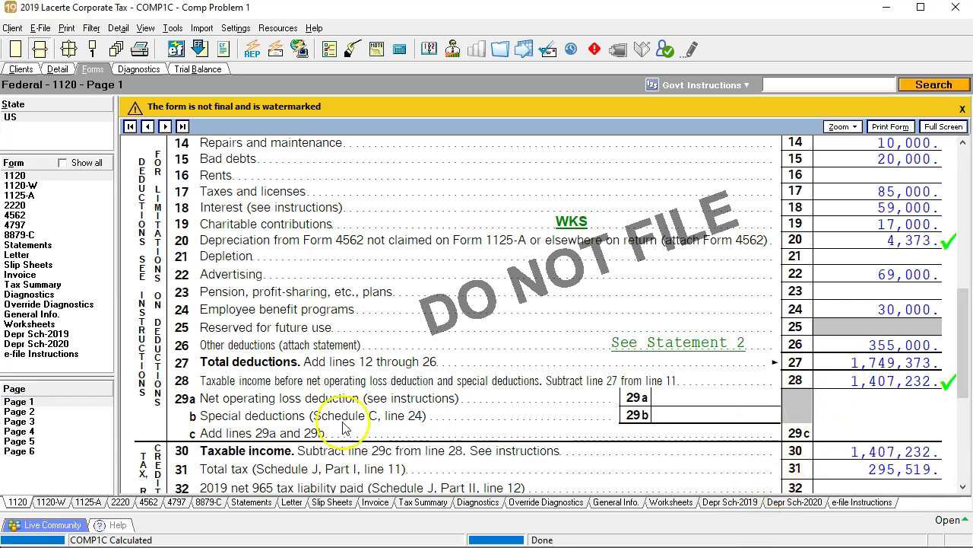
pyautogui.click(57, 452)
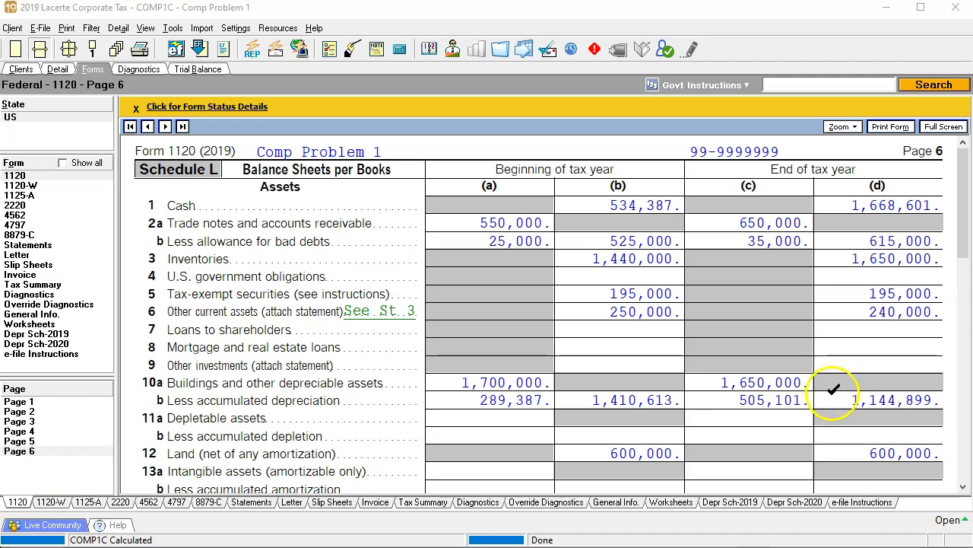
pyautogui.scroll(-3, 836, 361)
pyautogui.scroll(-6, 833, 369)
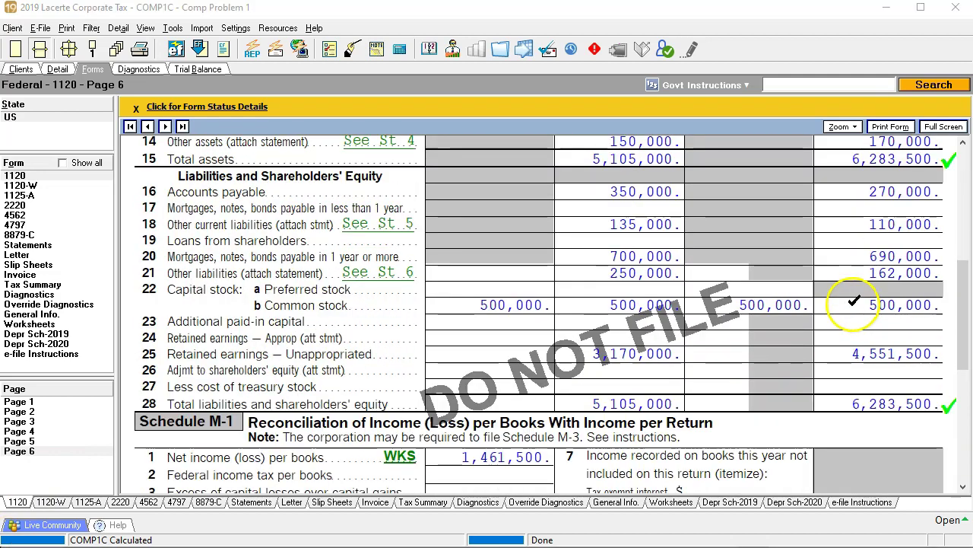
pyautogui.scroll(-5, 808, 397)
pyautogui.scroll(3, 810, 403)
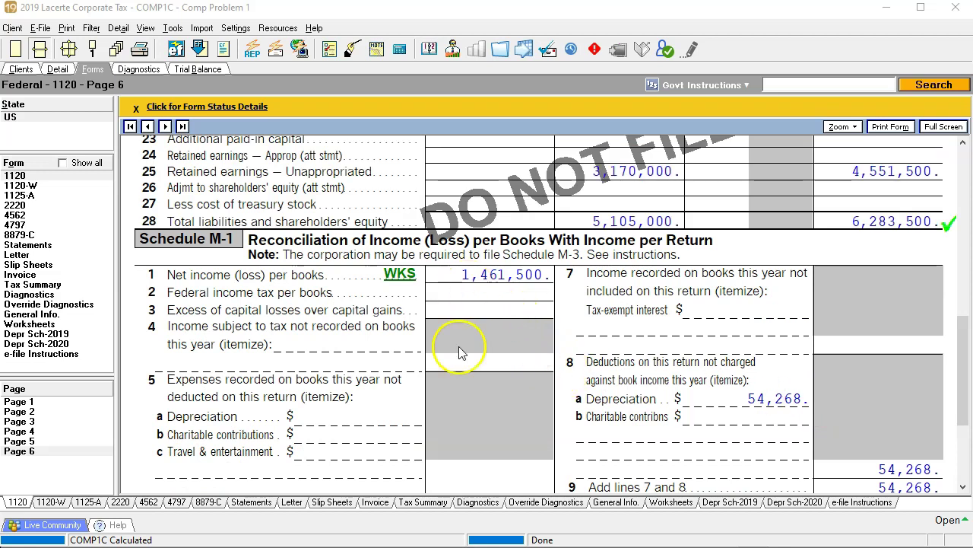
# Compare unadjusted book income in Excel cell P57 with net income per books on Schedule M-1 in Lacerte, and examine line 10.
pyautogui.hotkey('alt', 'Tab')
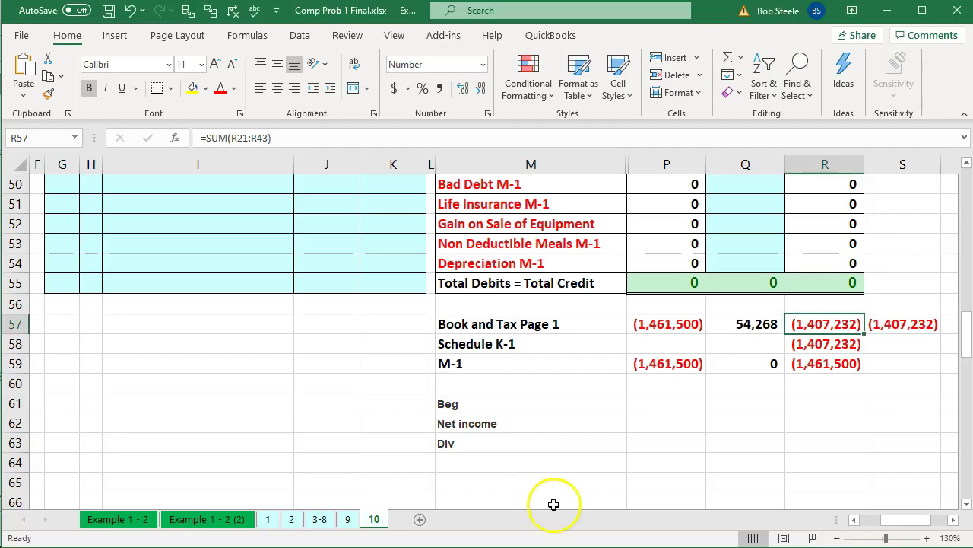
pyautogui.click(655, 327)
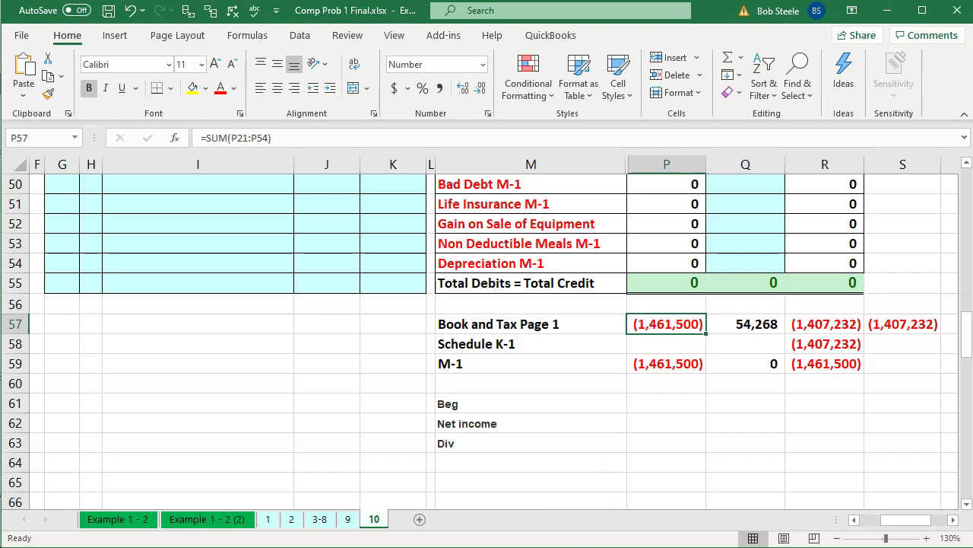
pyautogui.hotkey('alt', 'Tab')
pyautogui.scroll(-3, 702, 454)
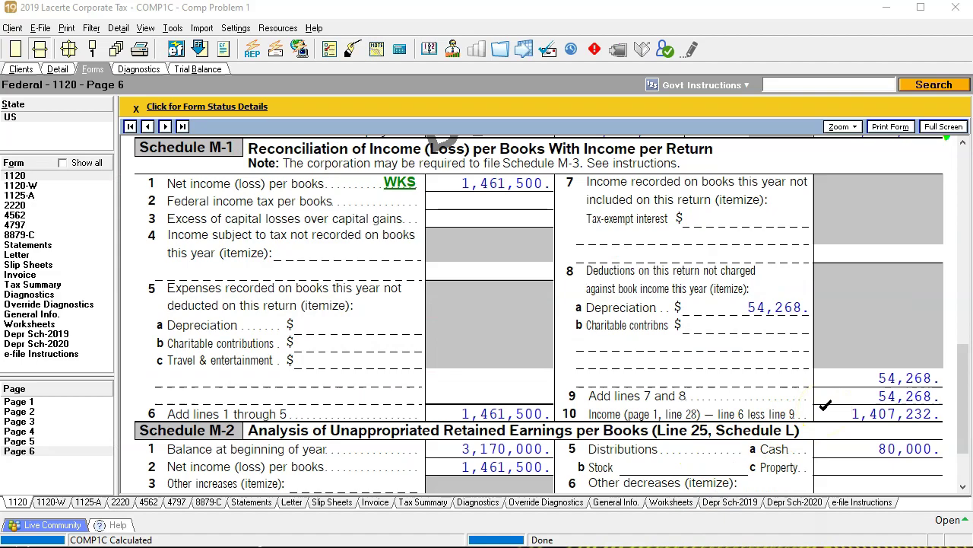
pyautogui.click(826, 405)
# Compare adjusted income in Excel cell R57 and the adjustment total in Q57 with lines 10 and 8a of Lacerte's Schedule M-1.
pyautogui.hotkey('alt', 'Tab')
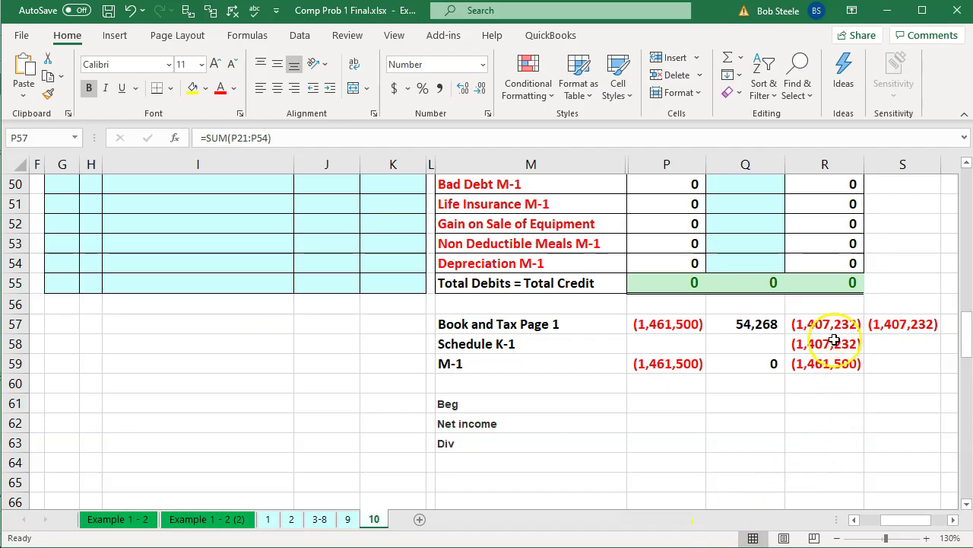
pyautogui.click(826, 325)
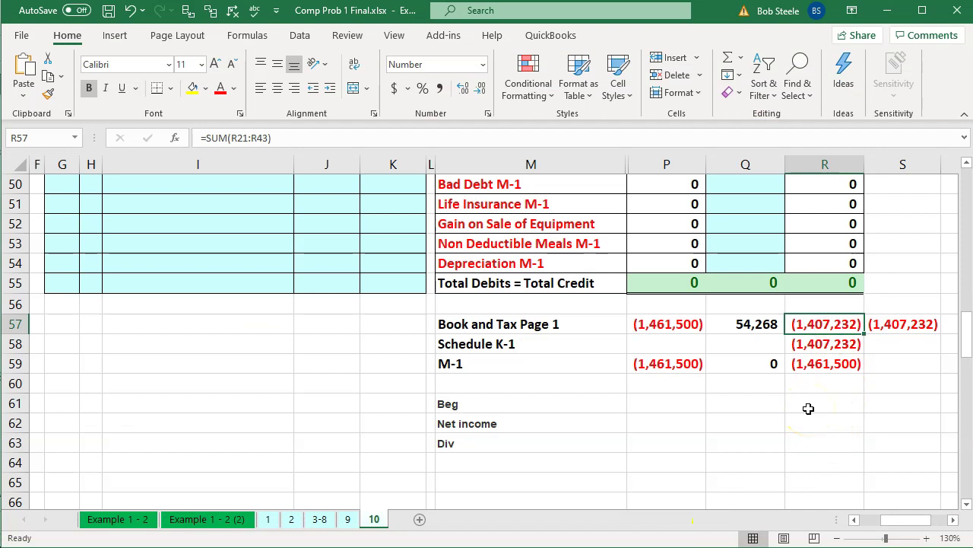
pyautogui.click(755, 329)
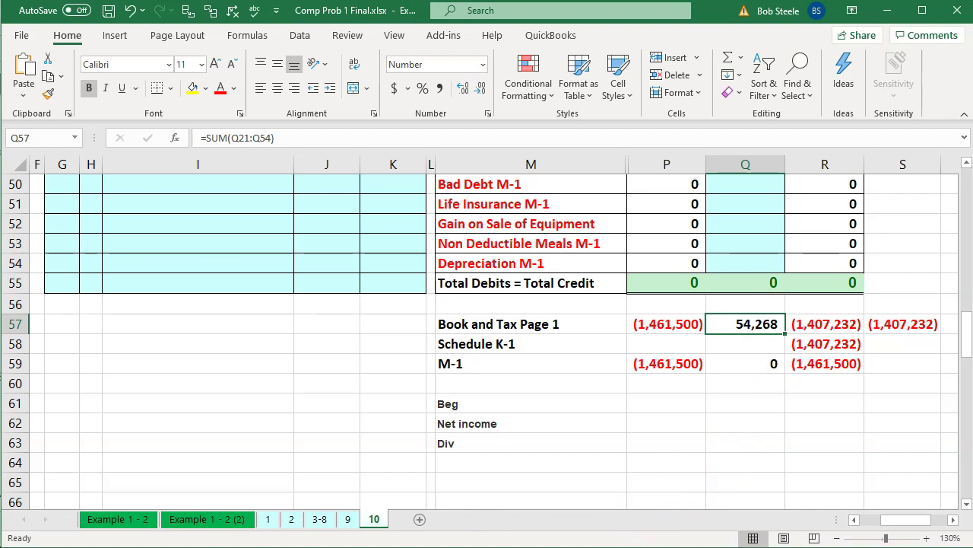
pyautogui.hotkey('alt', 'Tab')
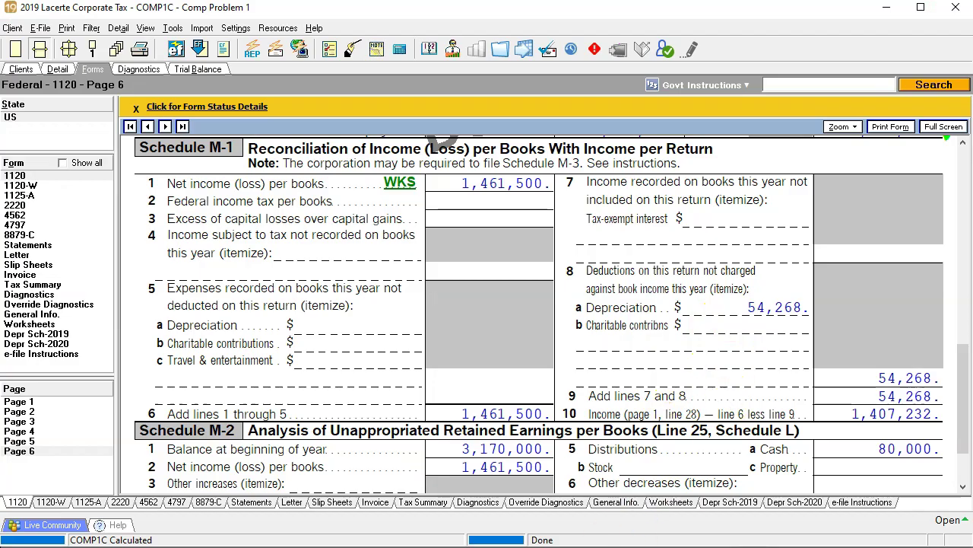
pyautogui.hotkey('alt', 'Tab')
# Trace the Q57 adjustment total to the Depreciation, Cost of goods sold and Accumulated depreciation adjustments in column Q, and return to the totals.
pyautogui.scroll(1, 847, 500)
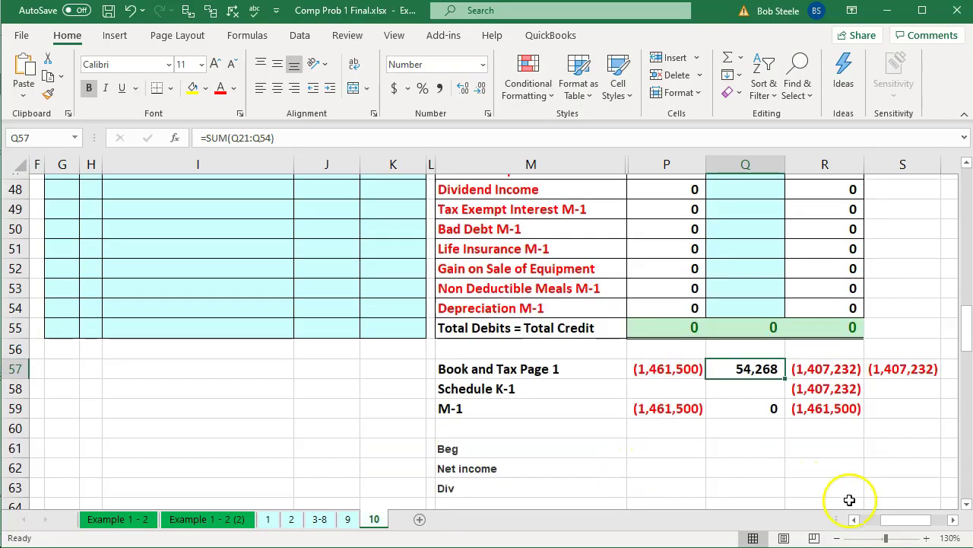
pyautogui.click(954, 519)
pyautogui.doubleClick(954, 519)
pyautogui.scroll(7, 912, 480)
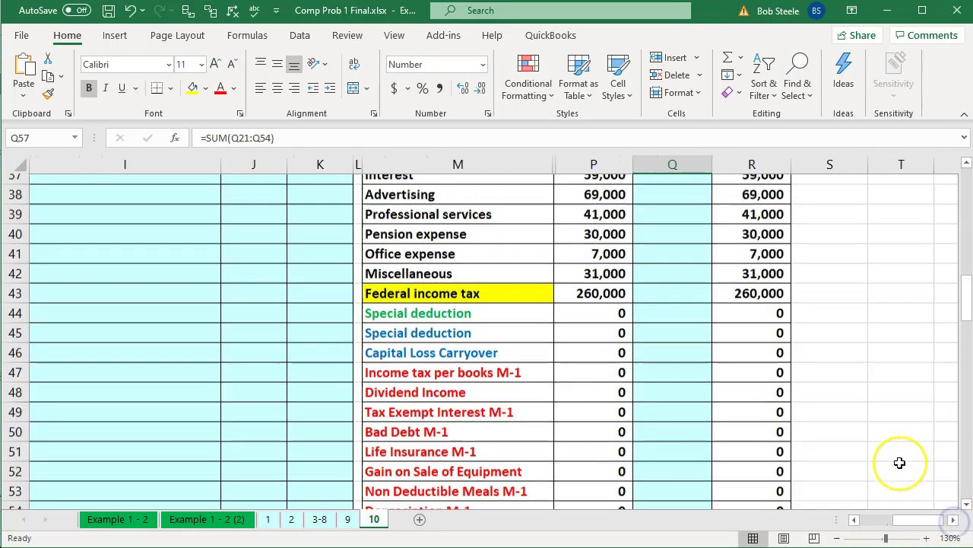
pyautogui.scroll(2, 900, 463)
pyautogui.click(667, 362)
pyautogui.click(675, 243)
pyautogui.scroll(5, 654, 335)
pyautogui.click(663, 324)
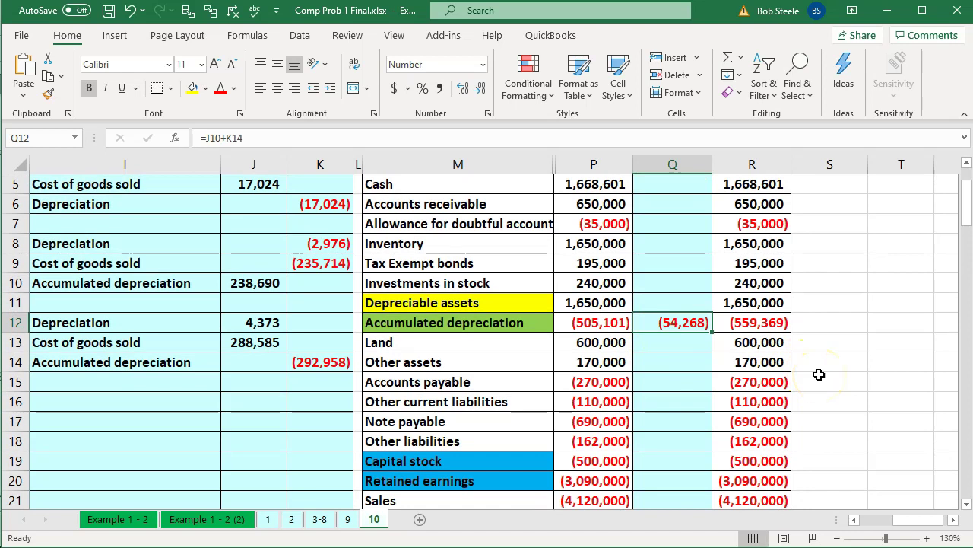
pyautogui.scroll(-13, 819, 374)
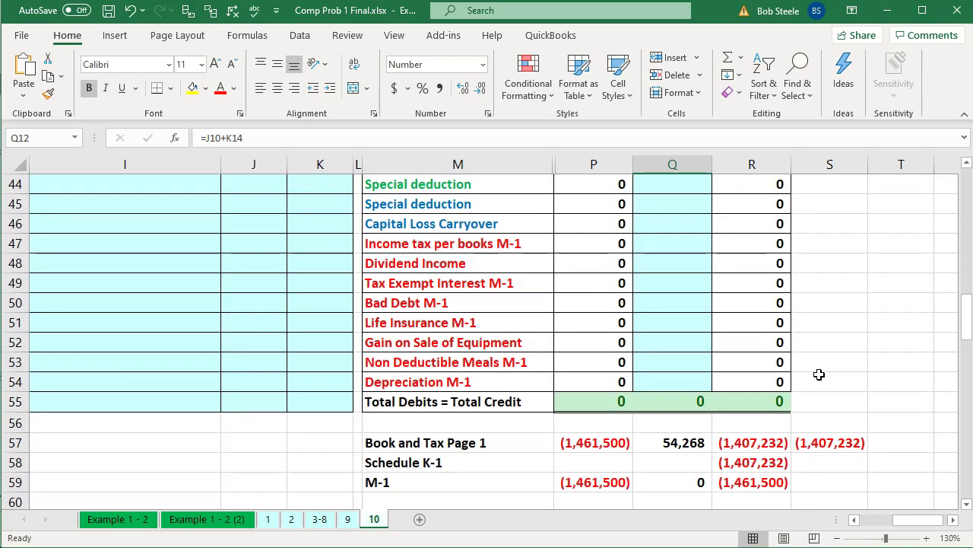
pyautogui.scroll(-1, 819, 374)
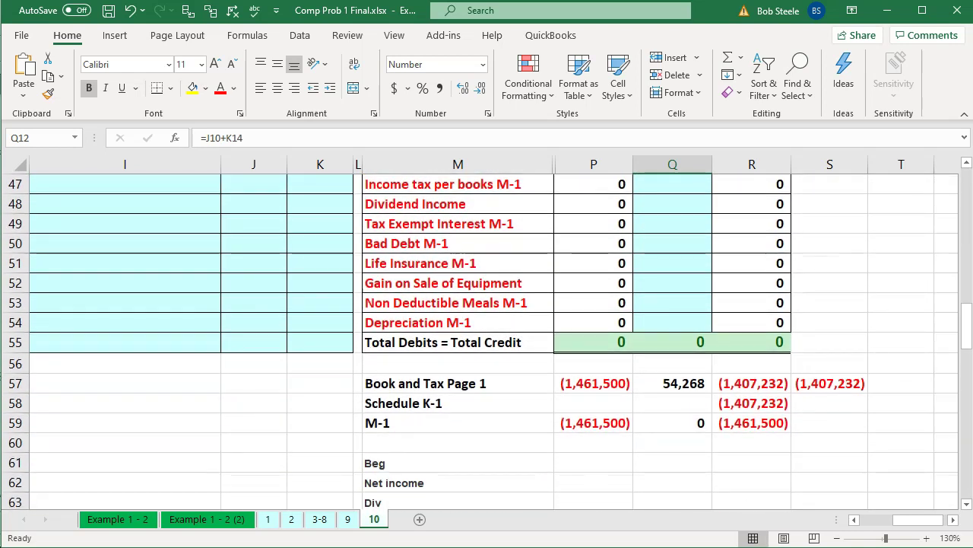